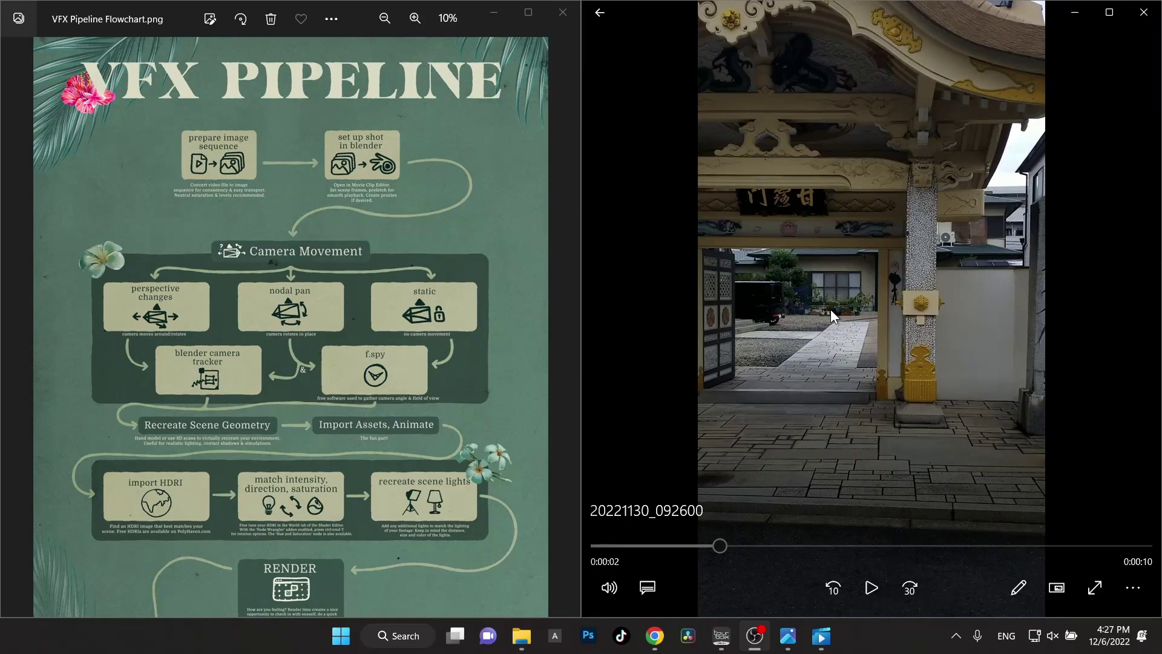
- Play the 20221130_092600 gate footage and scrub back to about 7 seconds
{"action": "left_click", "coordinate": [870, 586]}
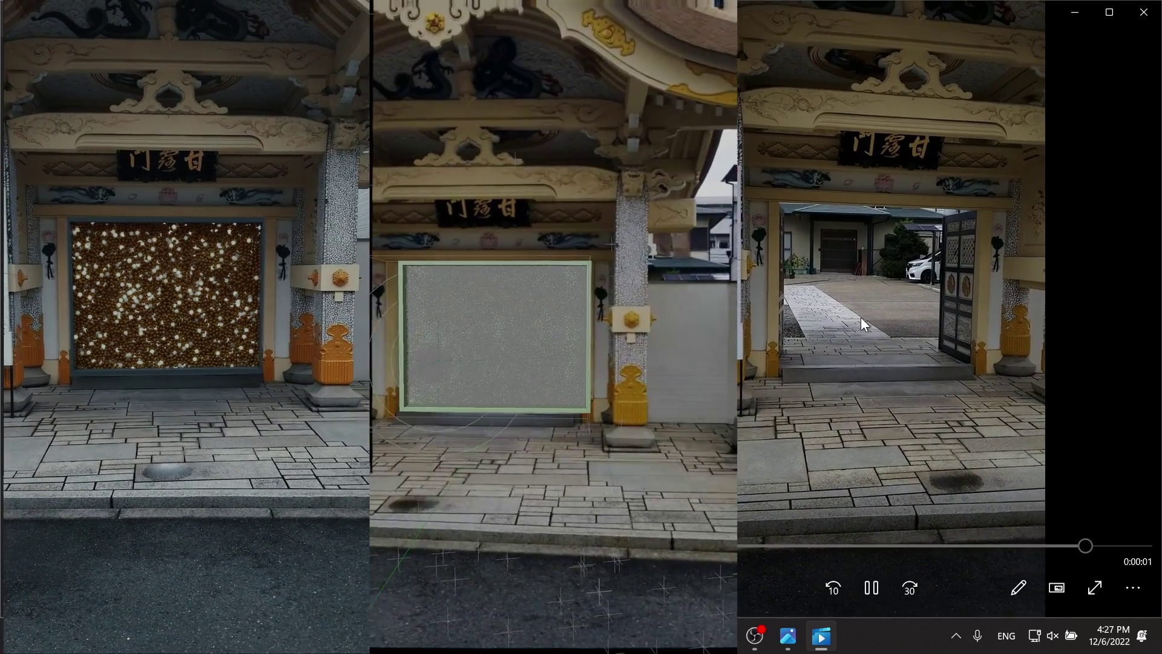
{"action": "left_click", "coordinate": [987, 542]}
{"action": "left_click_drag", "start_coordinate": [988, 546], "coordinate": [942, 547]}
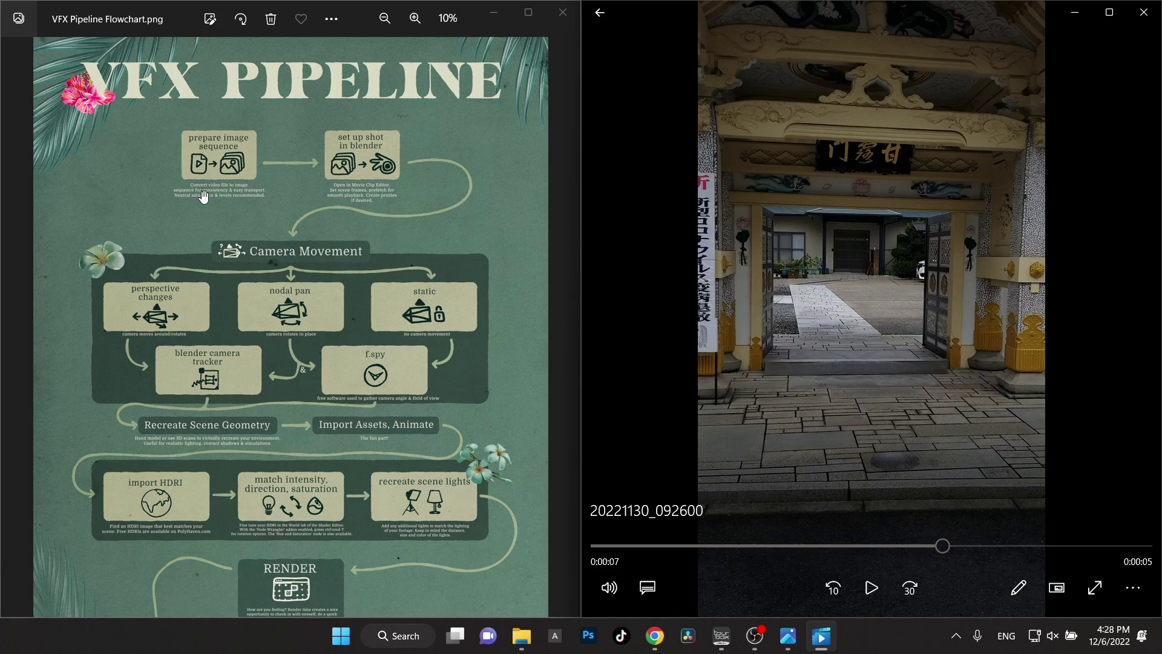
- Examine the "prepare image sequence" stage of the VFX pipeline flowchart up close
{"action": "scroll", "coordinate": [188, 216], "scroll_direction": "up", "scroll_amount": 3}
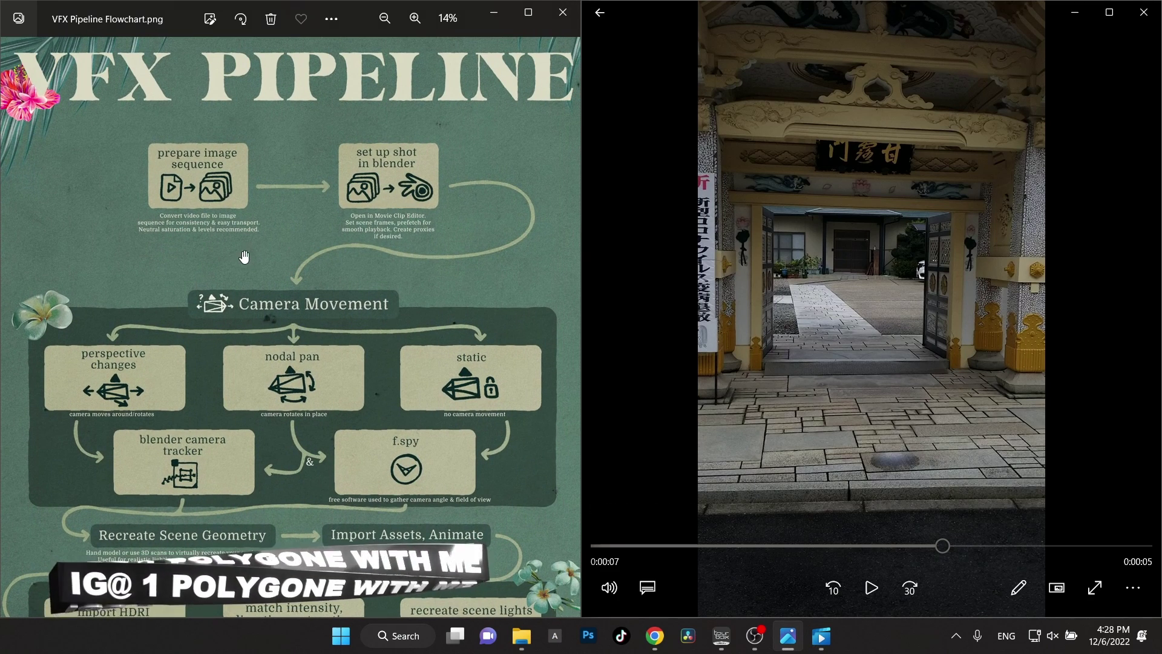
{"action": "scroll", "coordinate": [244, 257], "scroll_direction": "up", "scroll_amount": 2}
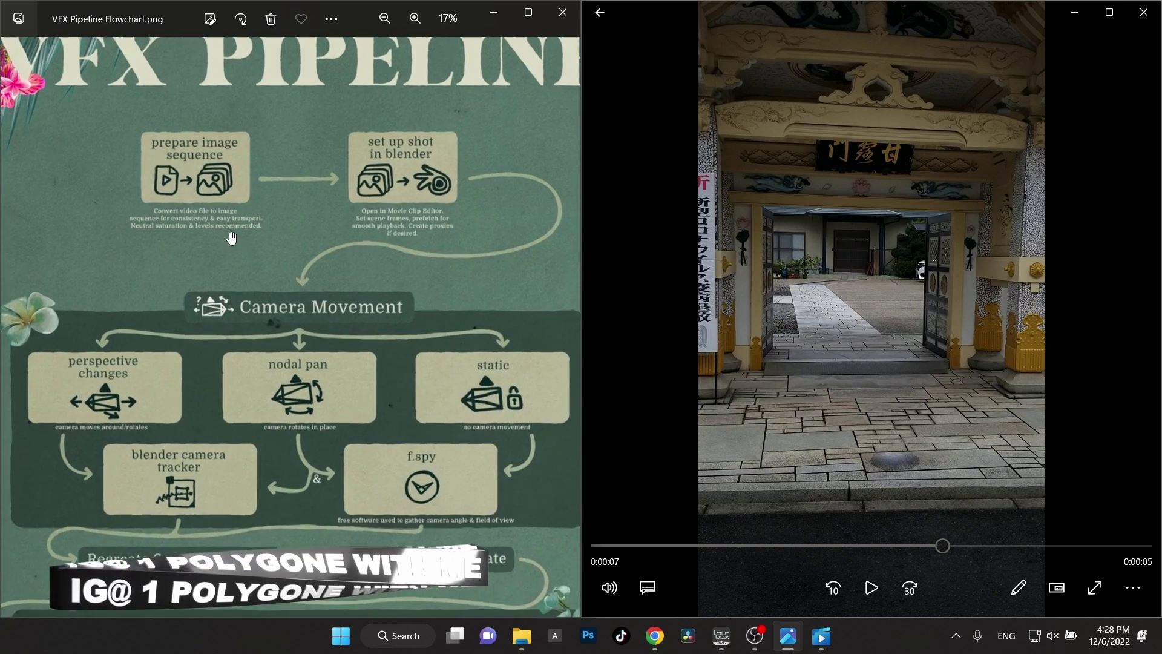
{"action": "scroll", "coordinate": [231, 237], "scroll_direction": "up", "scroll_amount": 3}
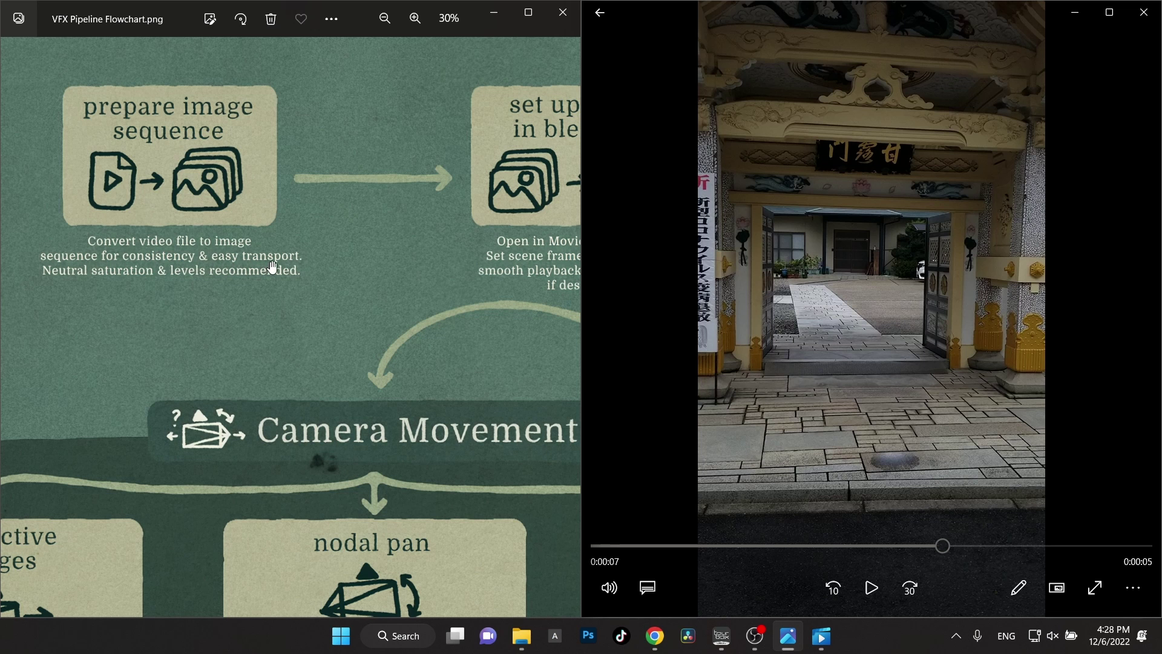
{"action": "left_click_drag", "start_coordinate": [388, 287], "coordinate": [251, 280]}
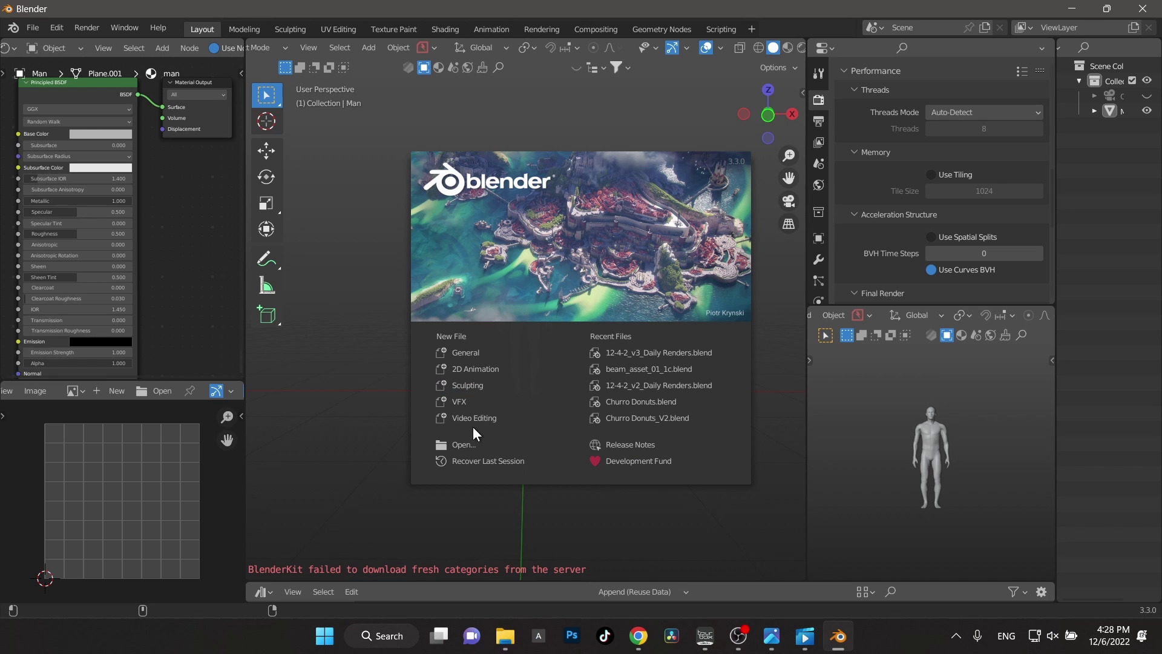
- Start a new Video Editing project in Blender and add the movie 20221130_092600.mp4 to the sequencer
{"action": "left_click", "coordinate": [473, 418]}
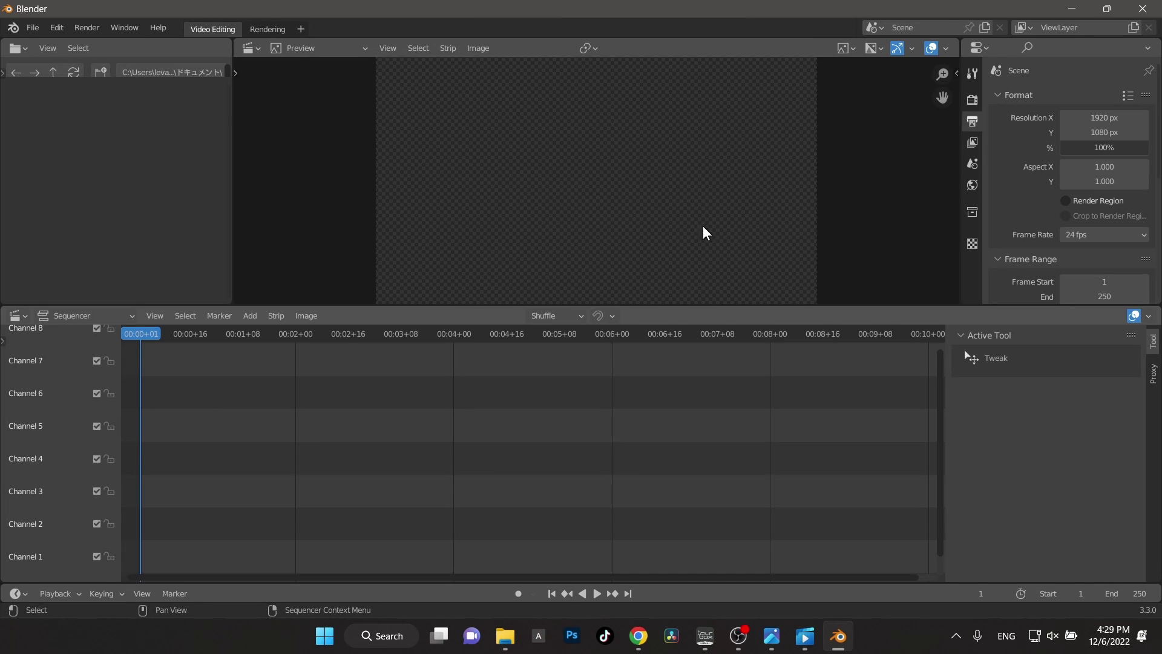
{"action": "left_click", "coordinate": [295, 317]}
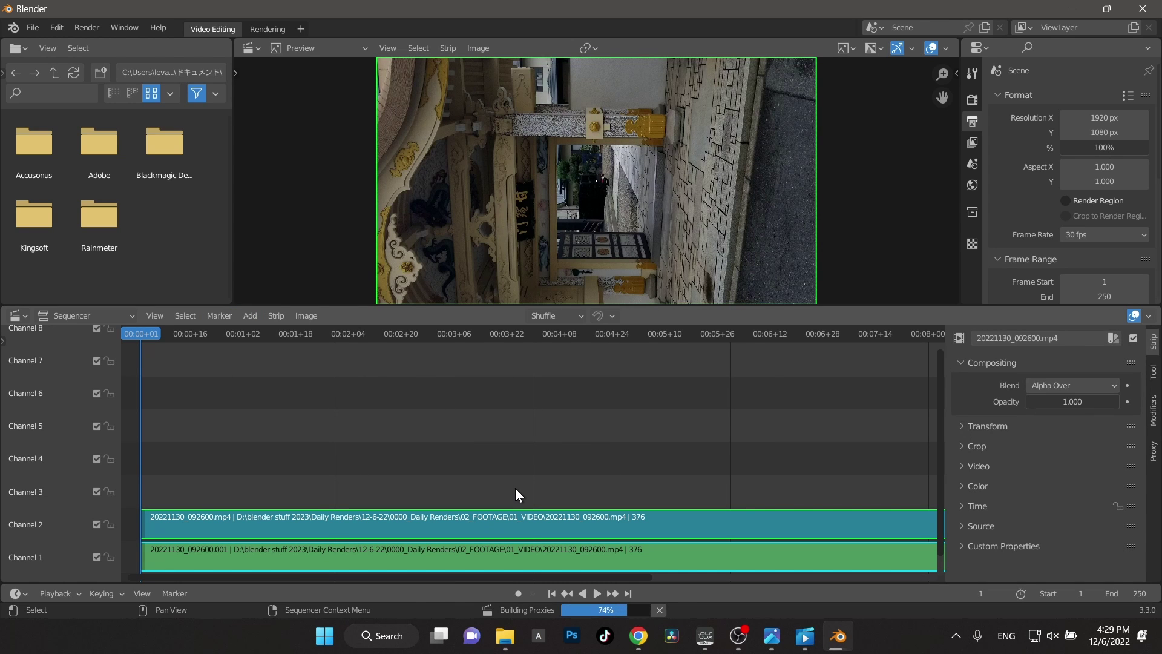
- Set the output resolution to 1080 by 1920 px for the vertical footage
{"action": "left_click", "coordinate": [1105, 117]}
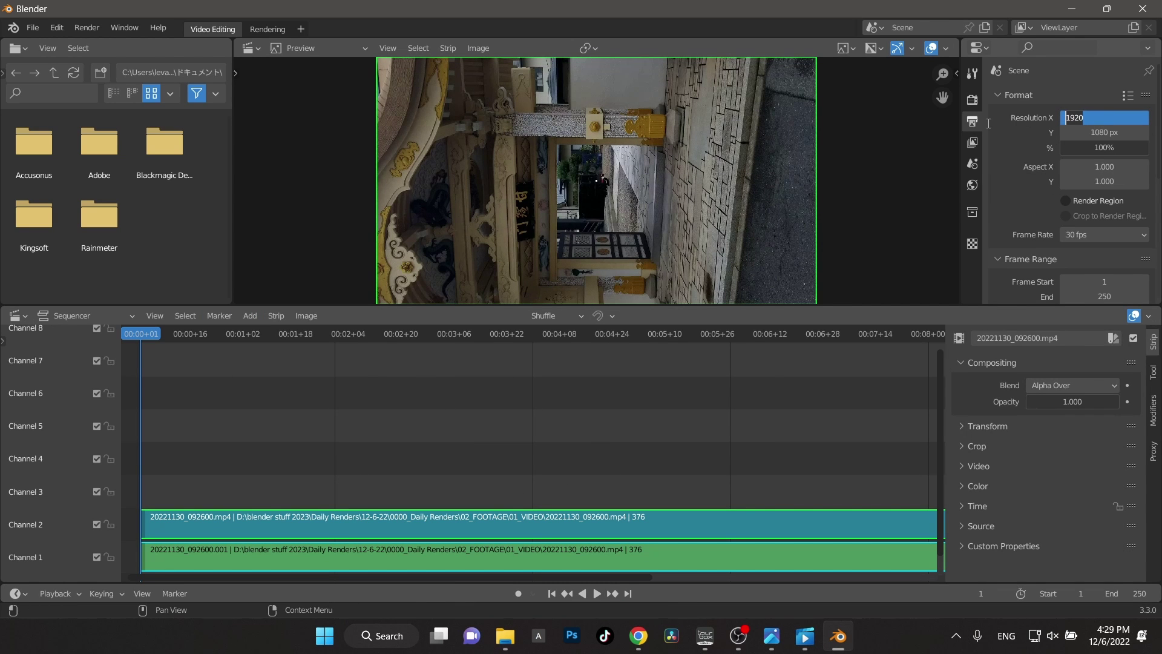
{"action": "type", "text": "10"}
{"action": "key", "text": "Tab"}
{"action": "type", "text": "1"}
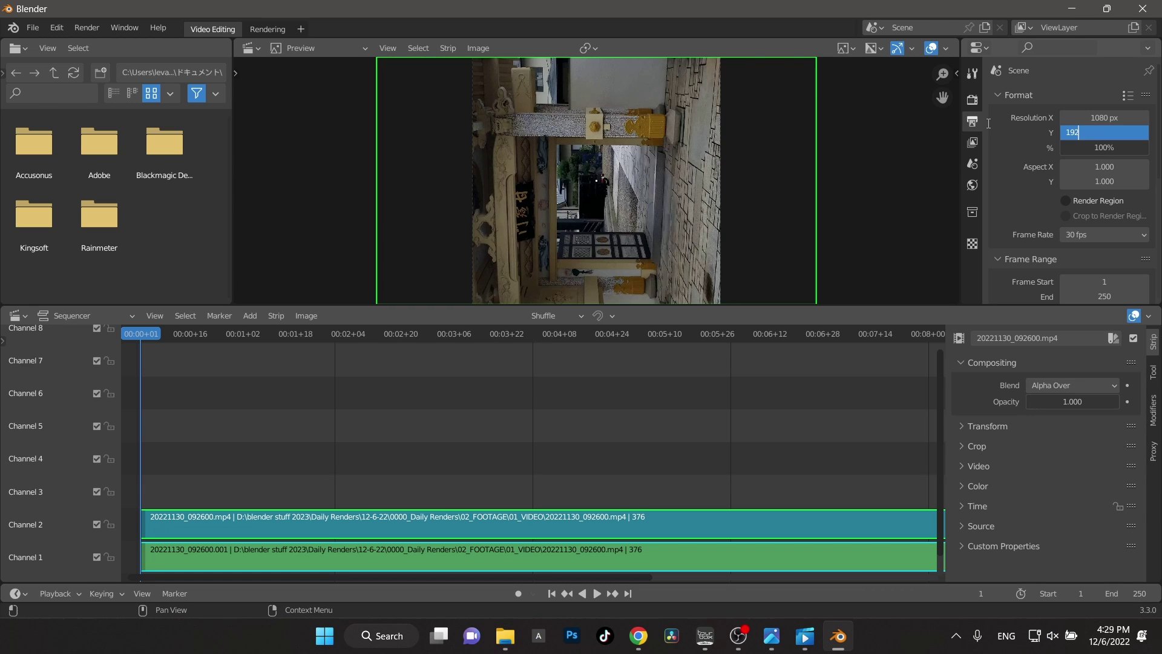
{"action": "key", "text": "Tab"}
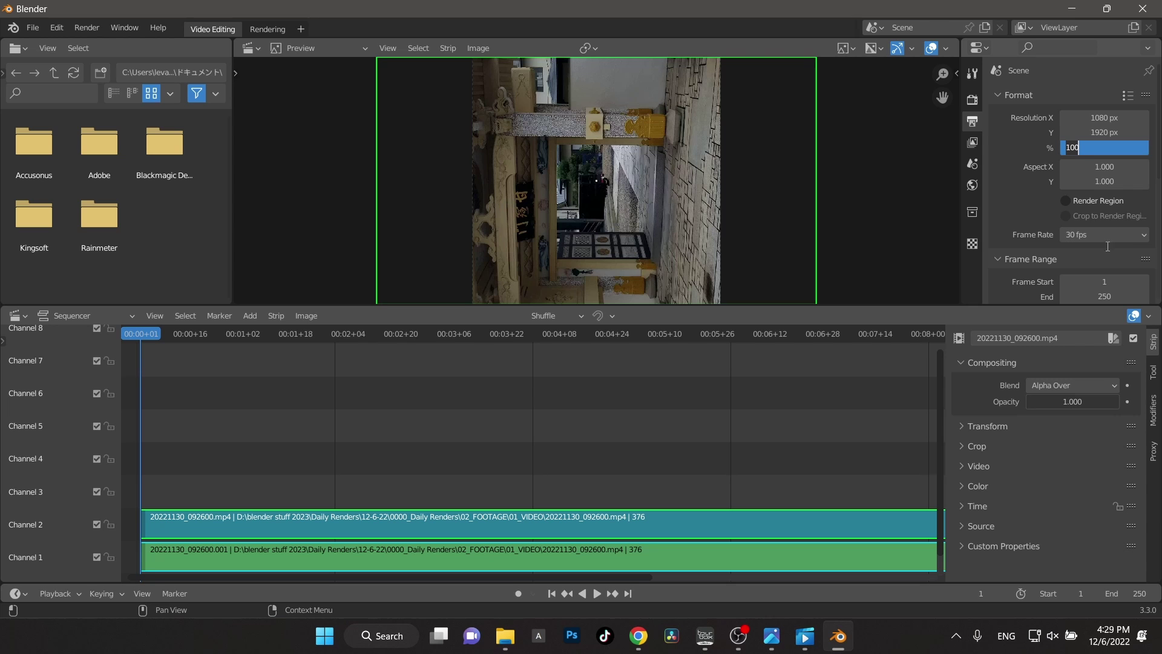
{"action": "key", "text": "Return"}
- Find the last frame of the video strip and set the scene's end frame to 376
{"action": "scroll", "coordinate": [709, 446], "scroll_direction": "down", "scroll_amount": 3}
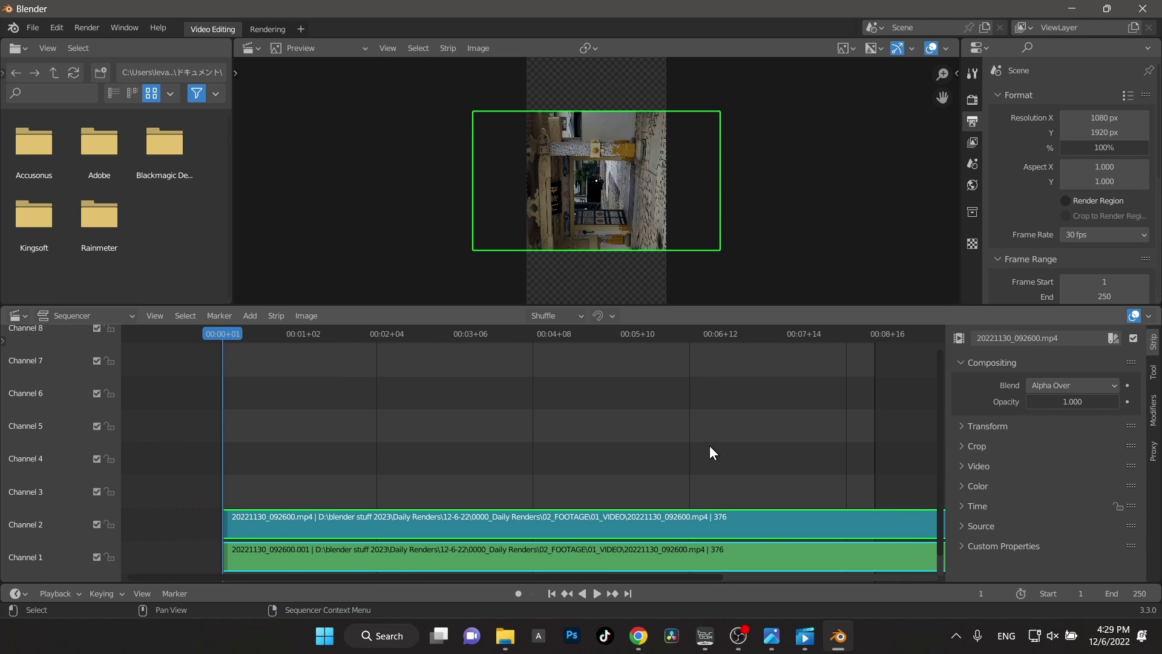
{"action": "middle_click_drag", "start_coordinate": [799, 449], "coordinate": [562, 441]}
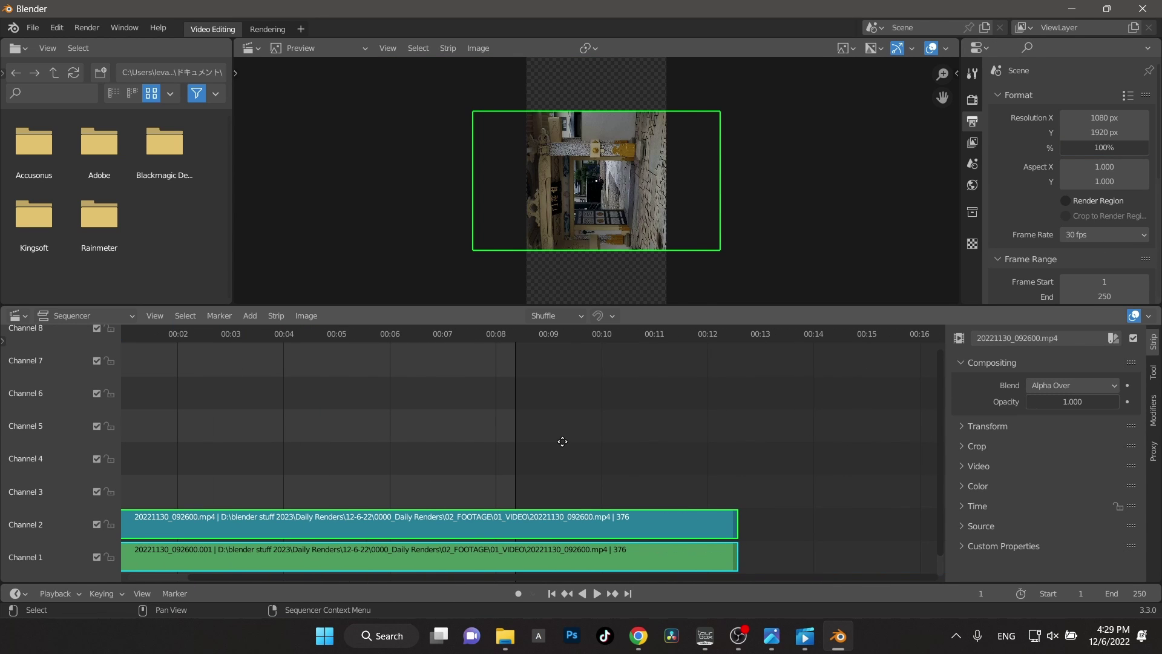
{"action": "mouse_move", "coordinate": [723, 334]}
{"action": "left_mouse_down"}
{"action": "mouse_move", "coordinate": [745, 333]}
{"action": "mouse_move", "coordinate": [735, 332]}
{"action": "left_mouse_up"}
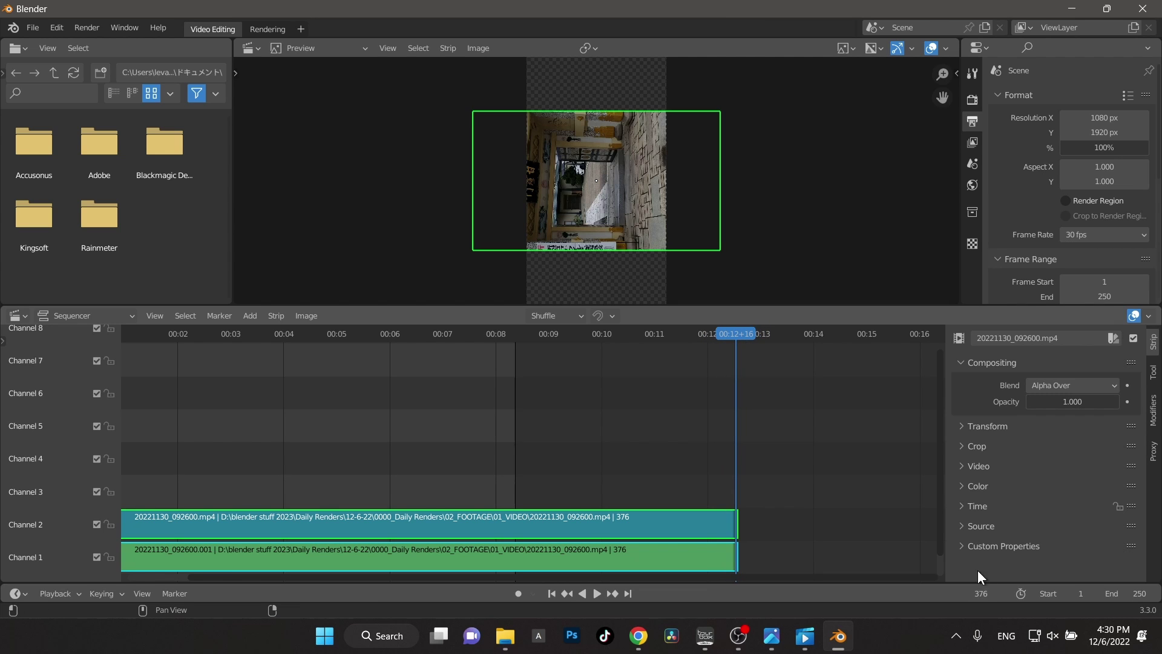
{"action": "left_click", "coordinate": [1127, 594]}
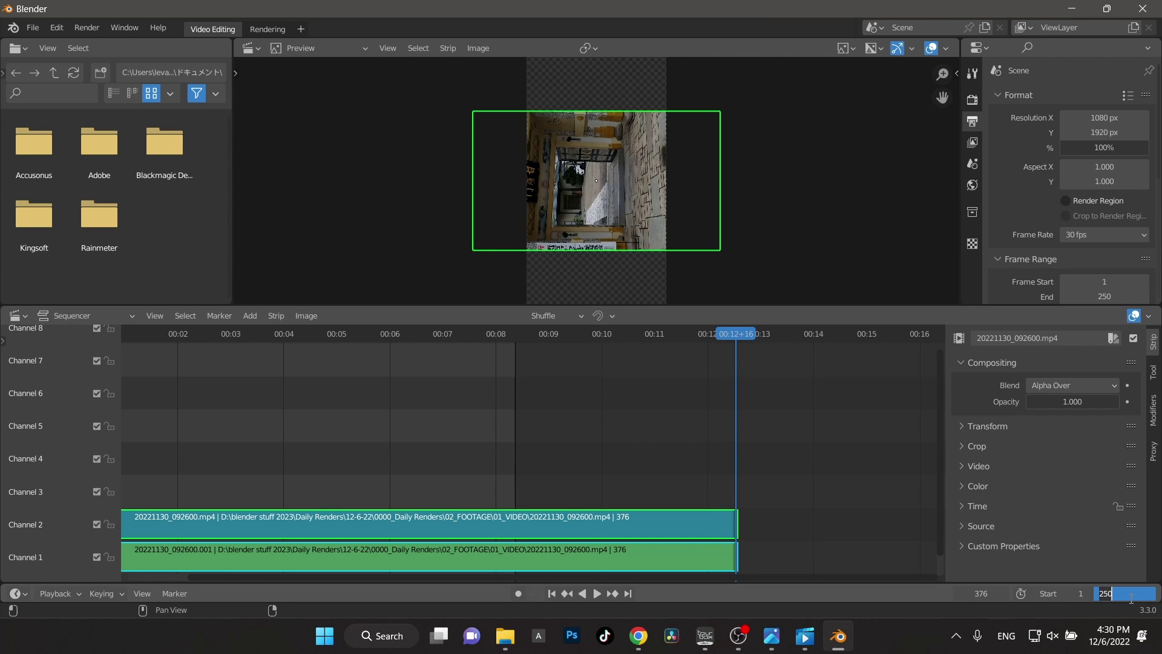
{"action": "type", "text": "376"}
{"action": "key", "text": "Return"}
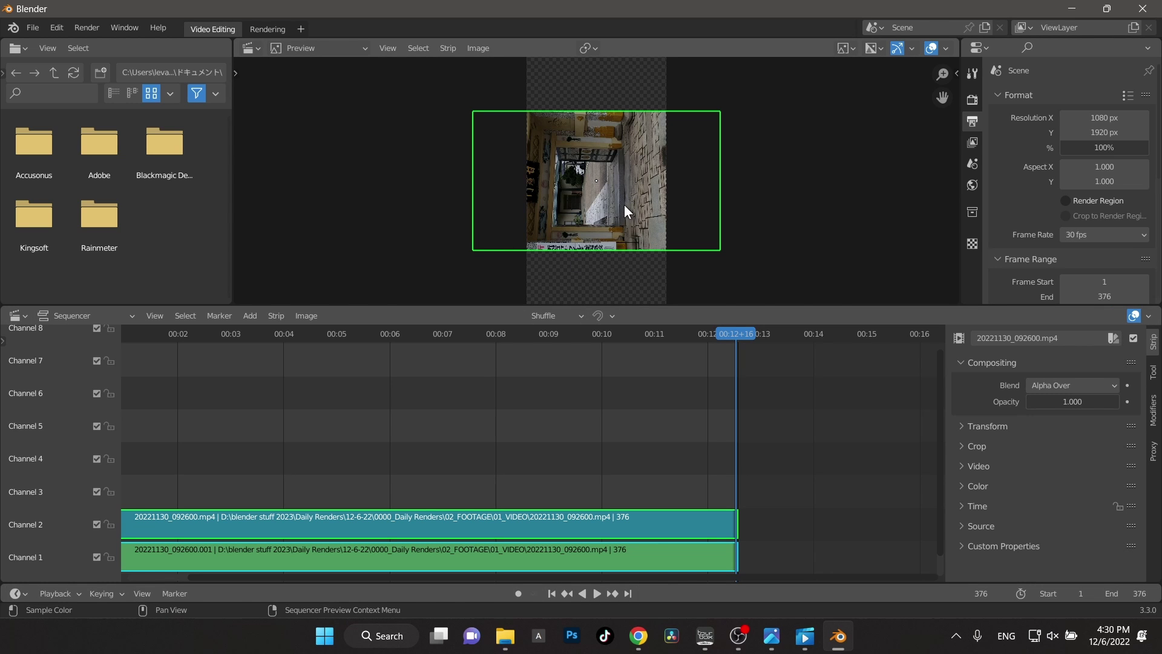
- Rotate the video strip by -90 degrees and scrub through the timeline to check the upright footage
{"action": "type", "text": "r-90"}
{"action": "key", "text": "Return"}
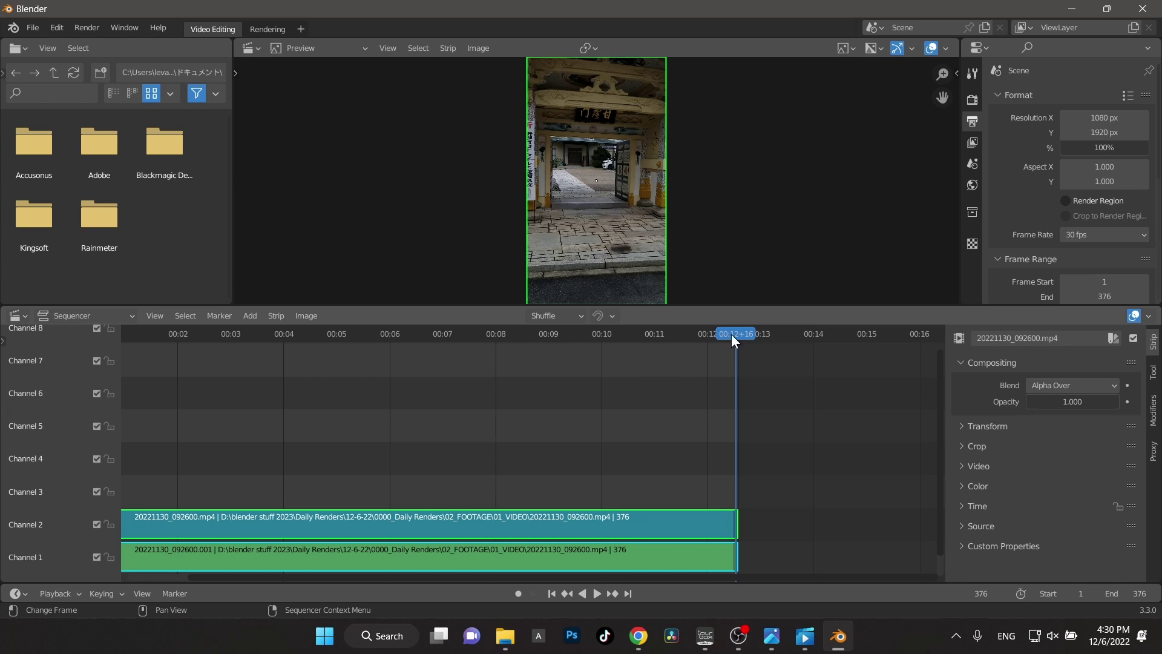
{"action": "mouse_move", "coordinate": [730, 334]}
{"action": "left_mouse_down"}
{"action": "mouse_move", "coordinate": [350, 334]}
{"action": "mouse_move", "coordinate": [742, 334]}
{"action": "left_mouse_up"}
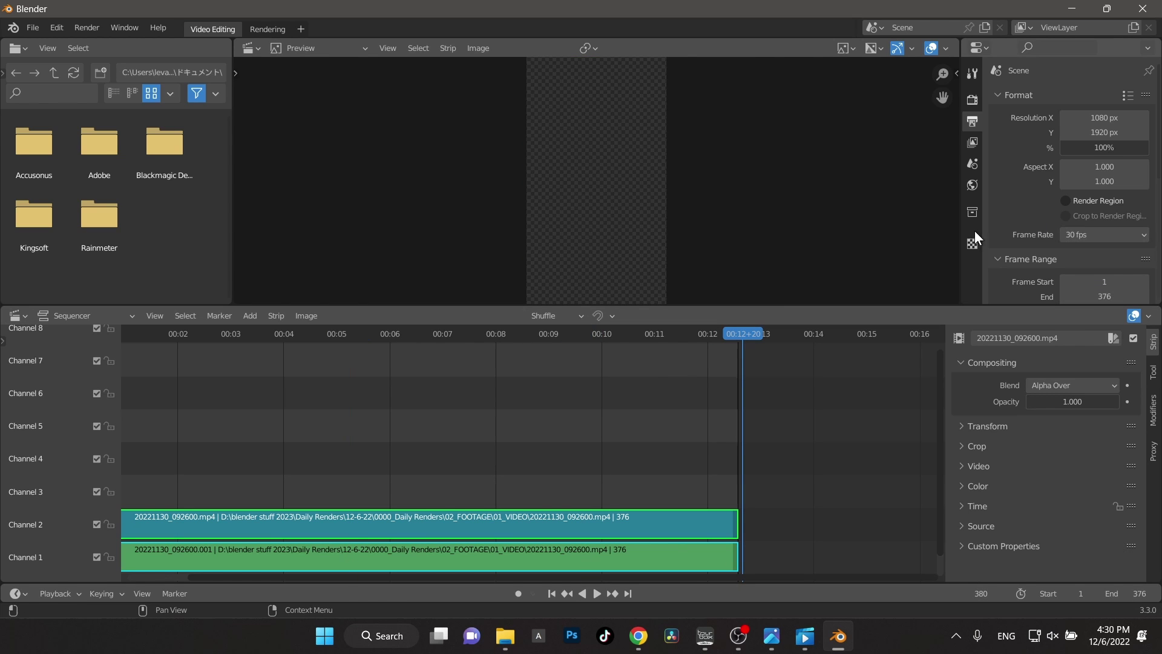
{"action": "left_click", "coordinate": [464, 334]}
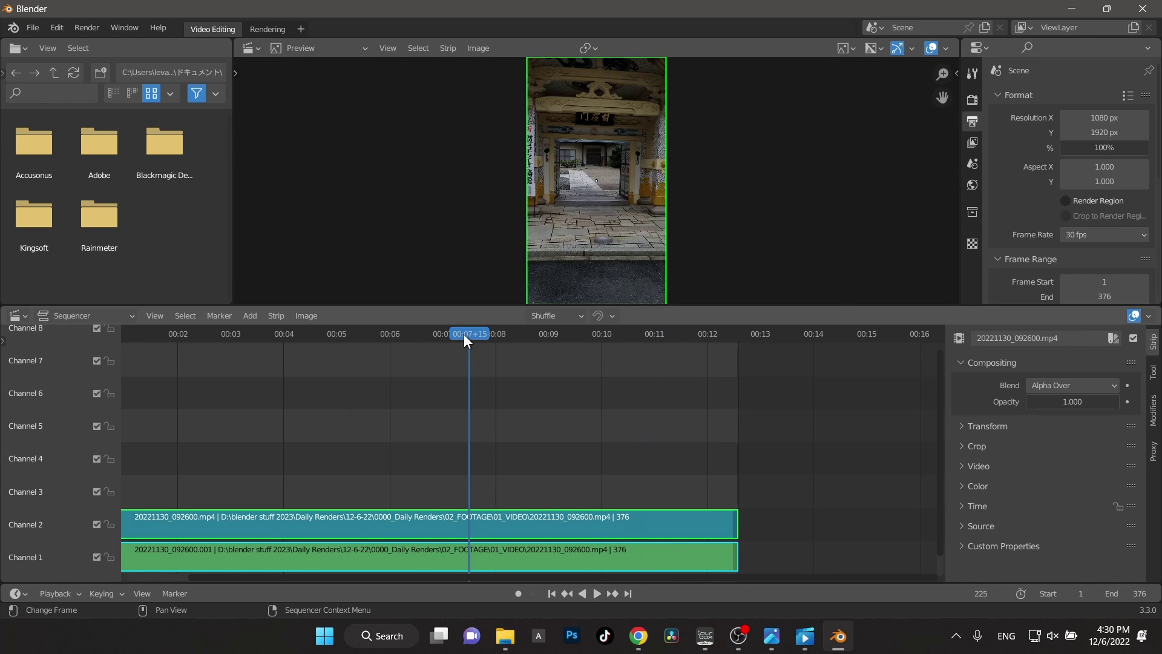
- Check the view transform in the scene's color management settings
{"action": "left_click", "coordinate": [973, 100]}
{"action": "scroll", "coordinate": [1011, 292], "scroll_direction": "down", "scroll_amount": 3}
{"action": "scroll", "coordinate": [1012, 295], "scroll_direction": "down", "scroll_amount": 5}
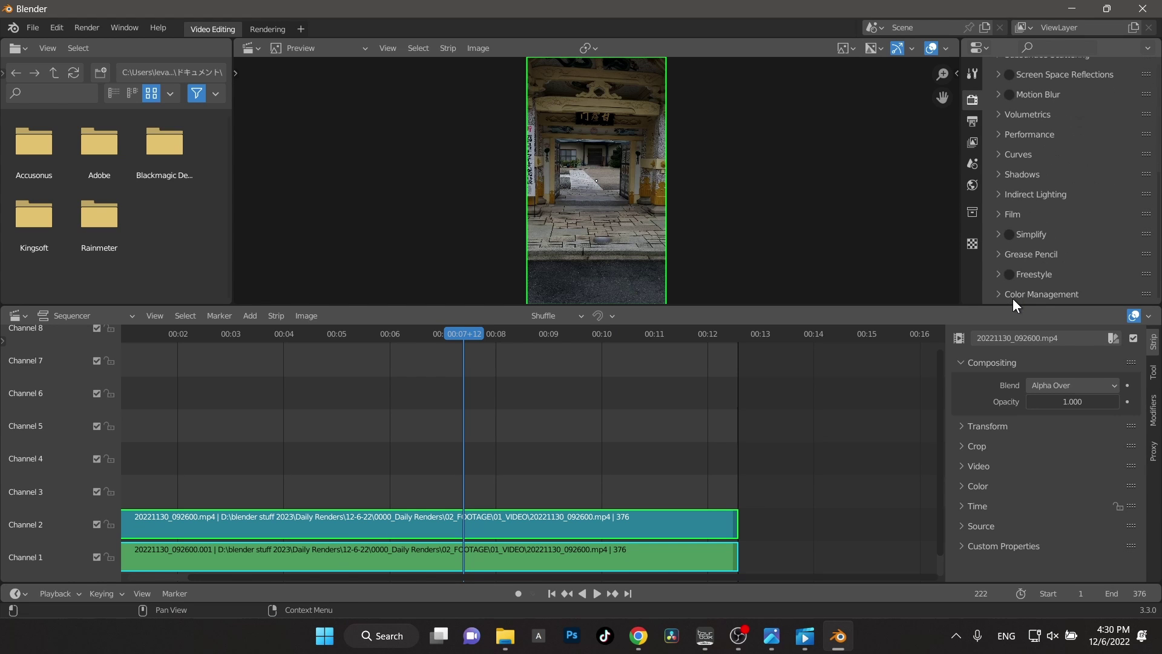
{"action": "left_click", "coordinate": [1012, 297]}
{"action": "scroll", "coordinate": [1010, 292], "scroll_direction": "down", "scroll_amount": 5}
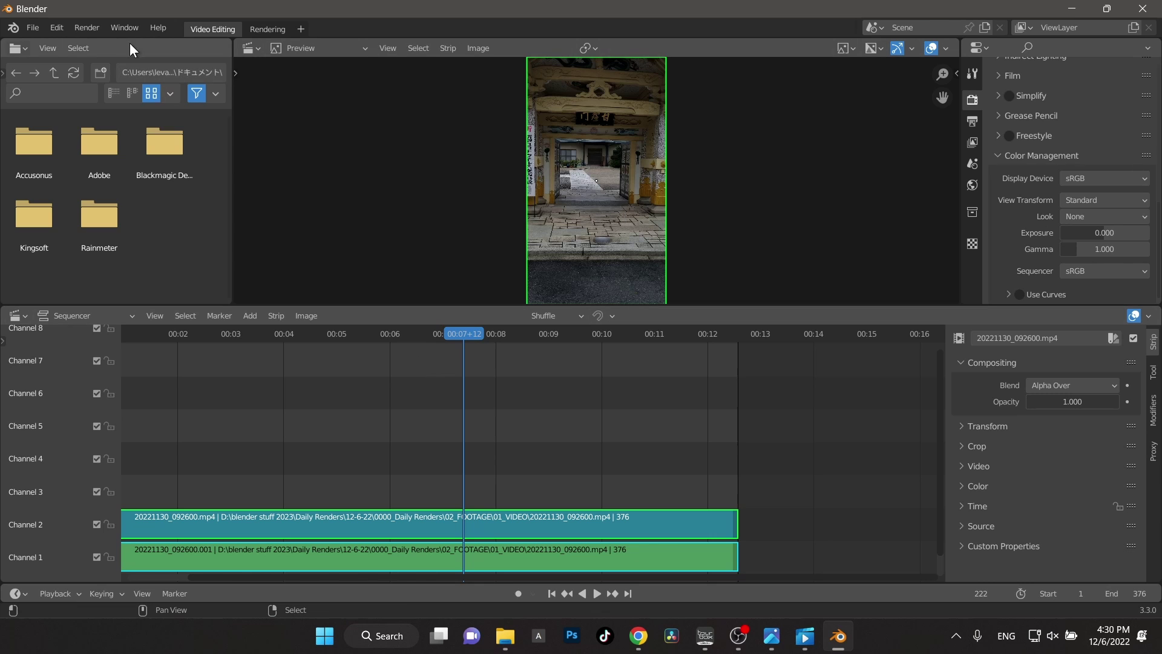
- Set the output file format to PNG and render the animation as an image sequence
{"action": "left_click", "coordinate": [86, 31]}
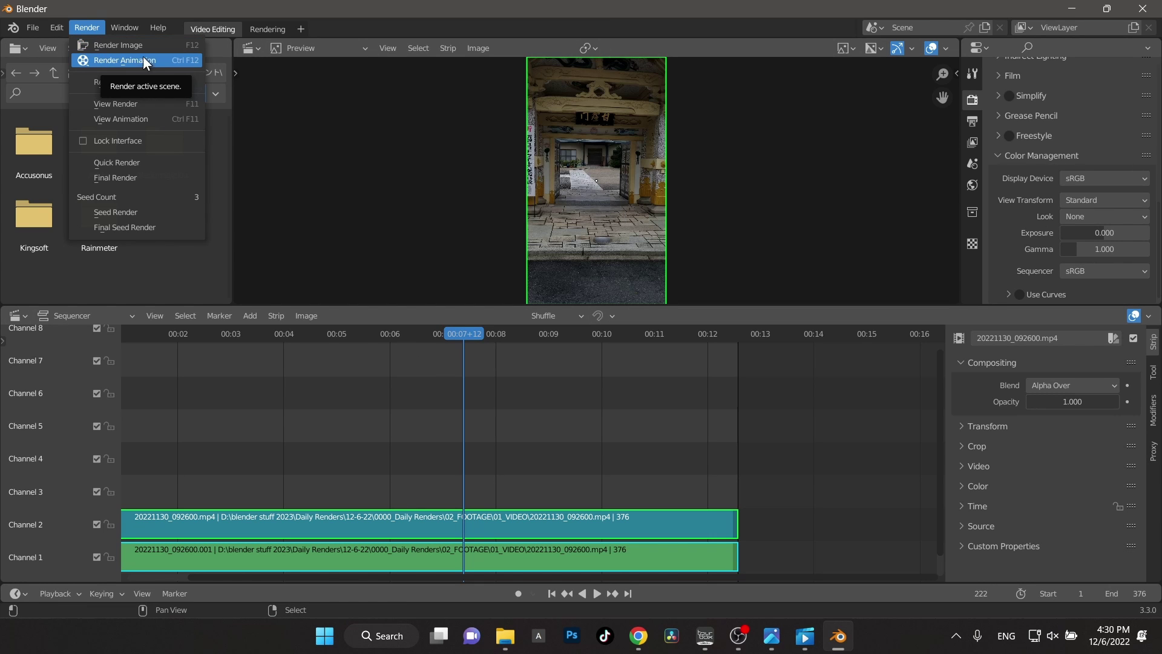
{"action": "key", "text": "ctrl+Tab"}
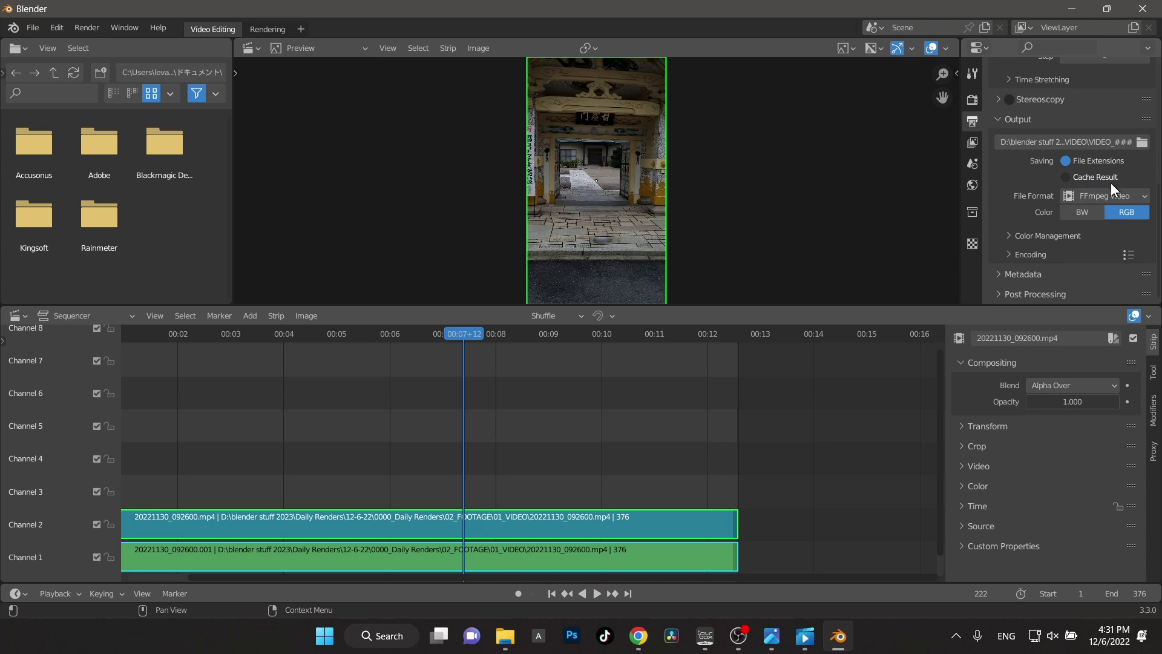
{"action": "left_click", "coordinate": [1131, 196]}
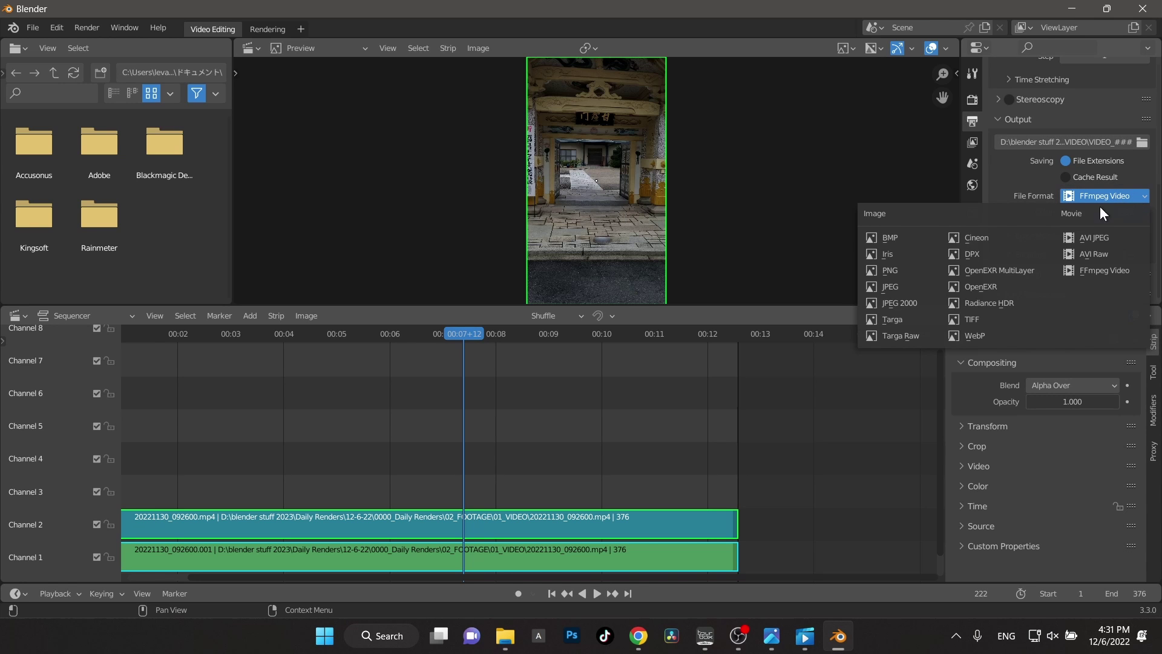
{"action": "left_click", "coordinate": [898, 270]}
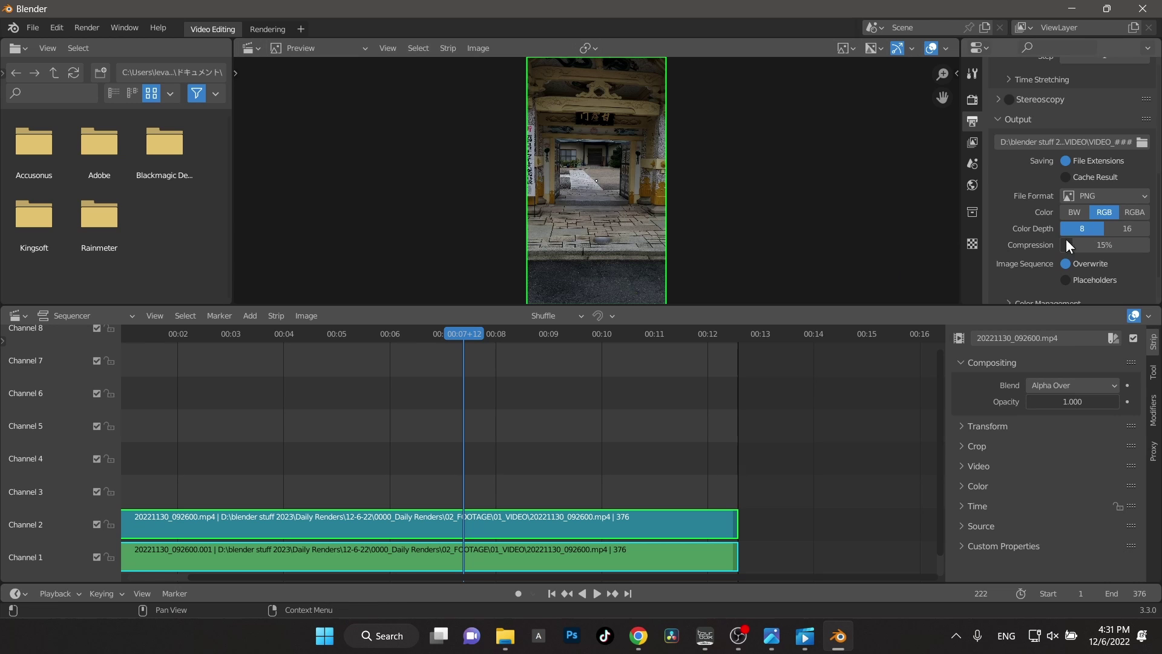
{"action": "scroll", "coordinate": [1022, 280], "scroll_direction": "down", "scroll_amount": 2}
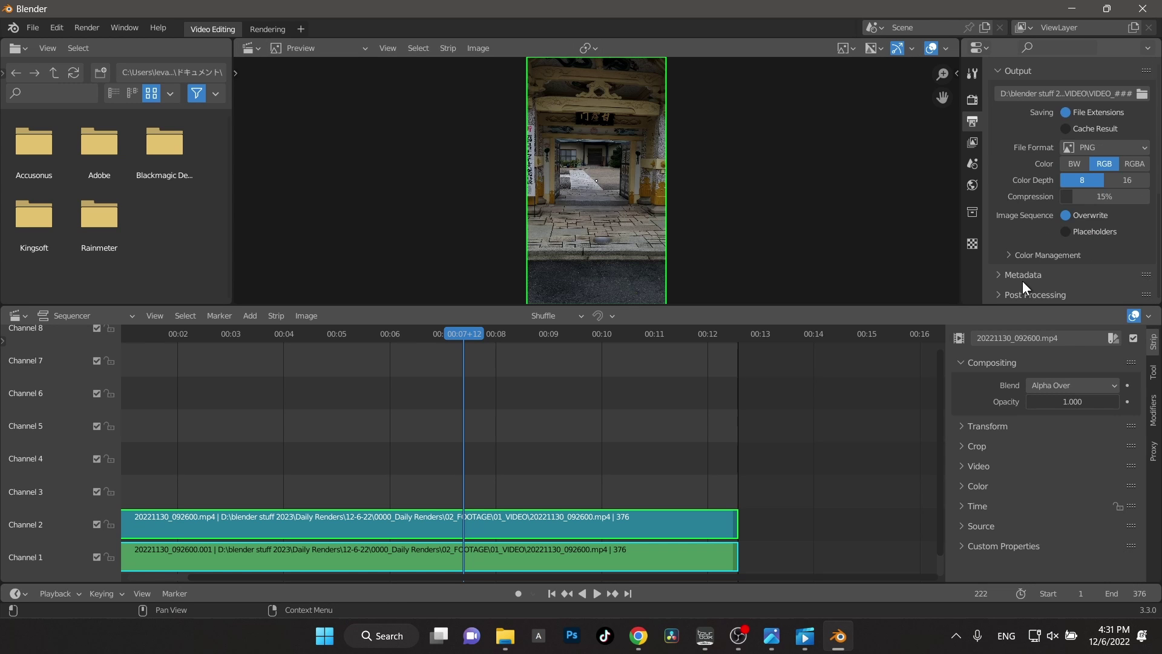
{"action": "left_click", "coordinate": [87, 28]}
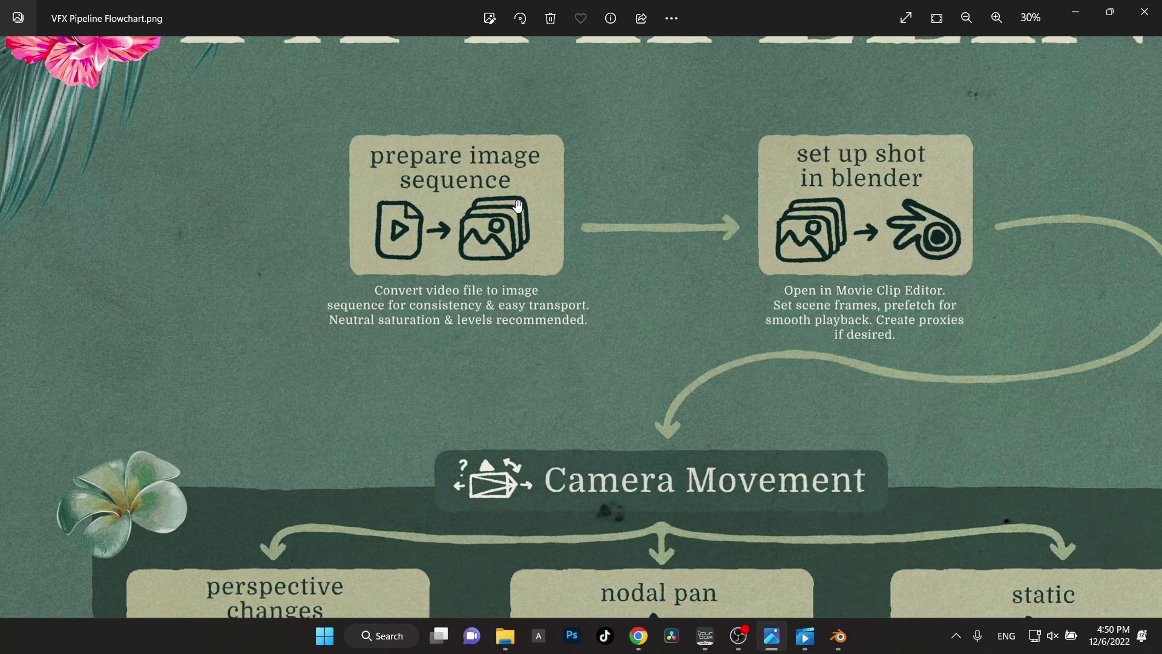
- Switch to the VFX pipeline flowchart and examine its "set up shot in blender" stage
{"action": "left_click_drag", "start_coordinate": [724, 266], "coordinate": [490, 252]}
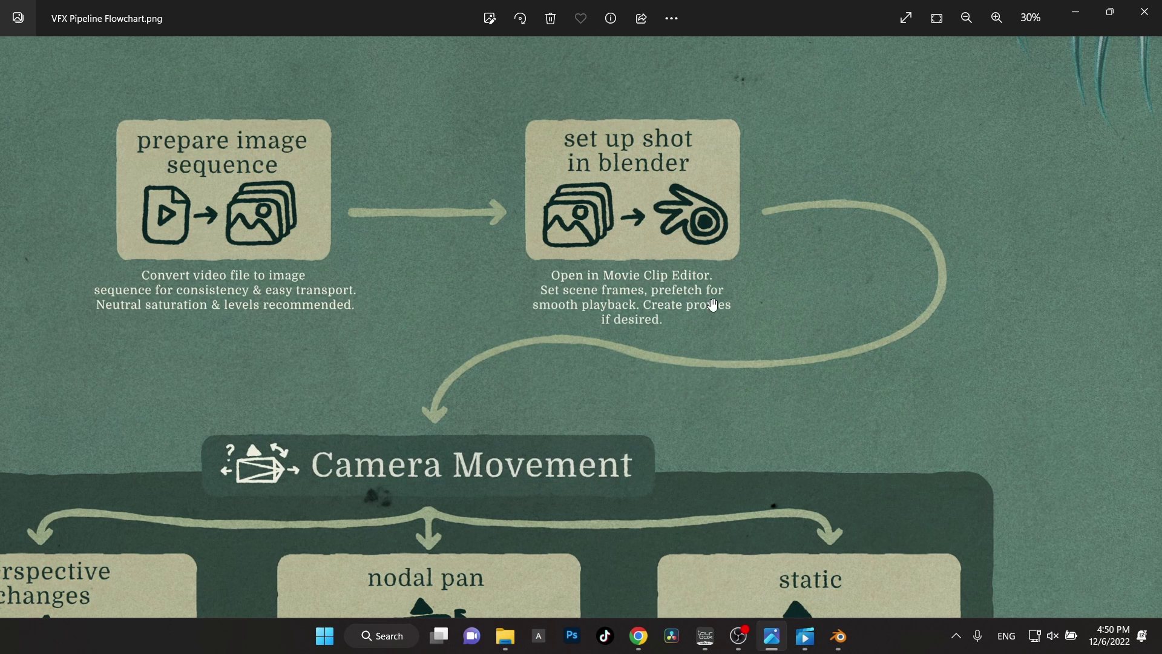
{"action": "left_click_drag", "start_coordinate": [511, 322], "coordinate": [571, 220]}
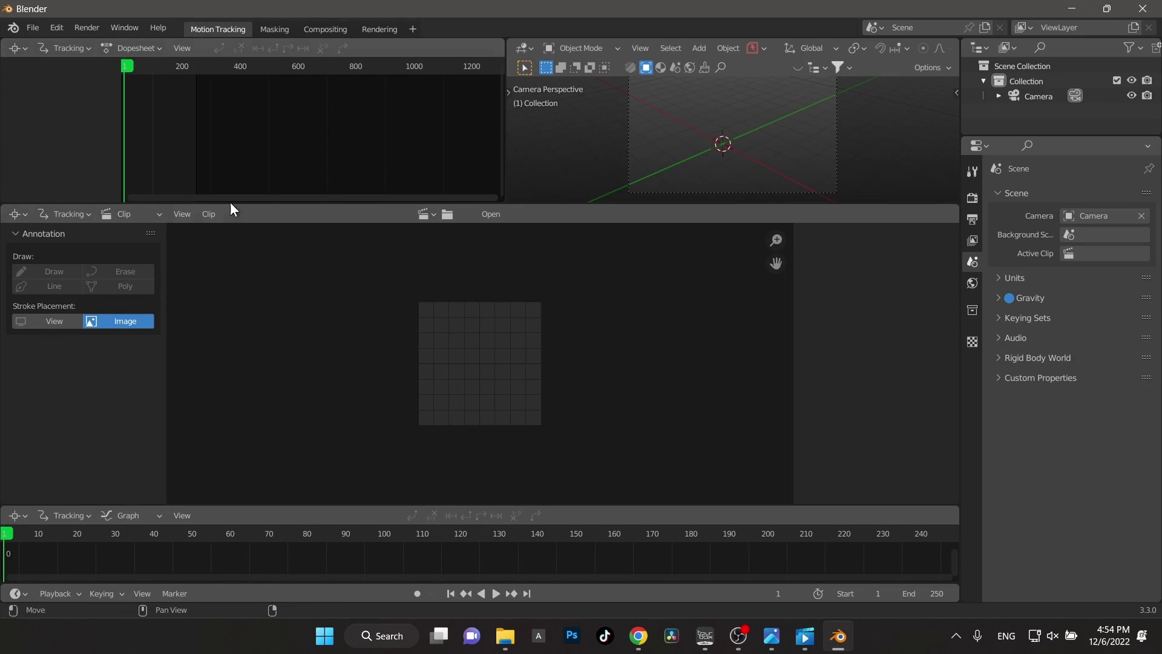
- Create a new VFX project in Blender and open the image sequence starting with VIDEO_001.png as the tracking clip
{"action": "left_click", "coordinate": [31, 30]}
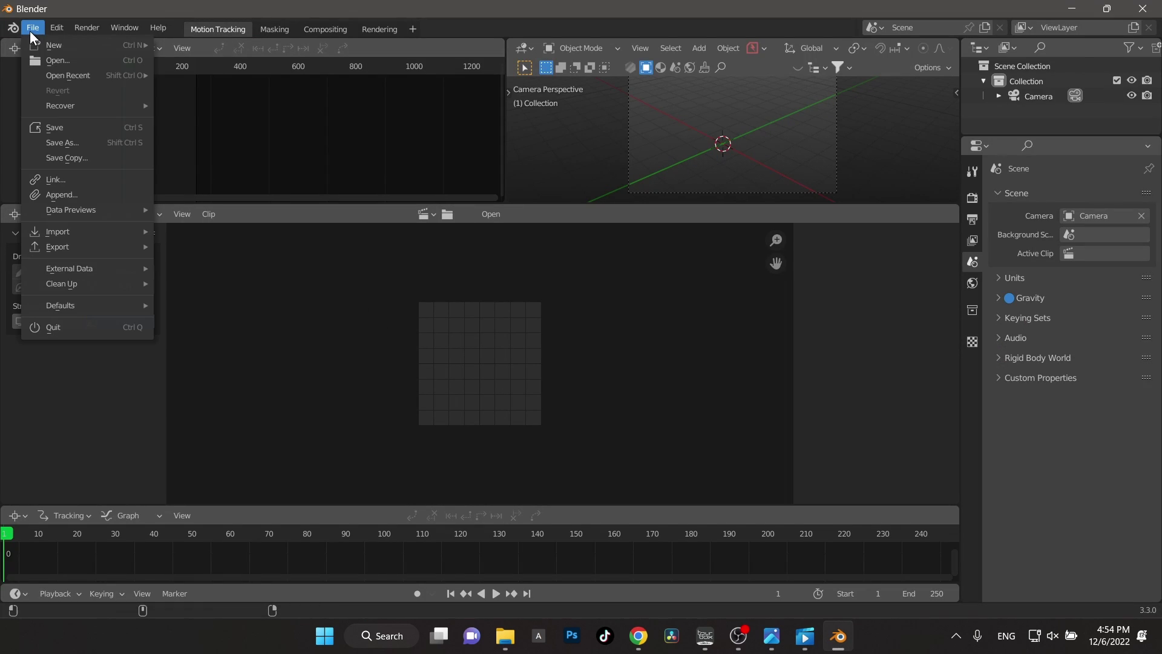
{"action": "mouse_move", "coordinate": [44, 47]}
{"action": "left_click", "coordinate": [195, 88]}
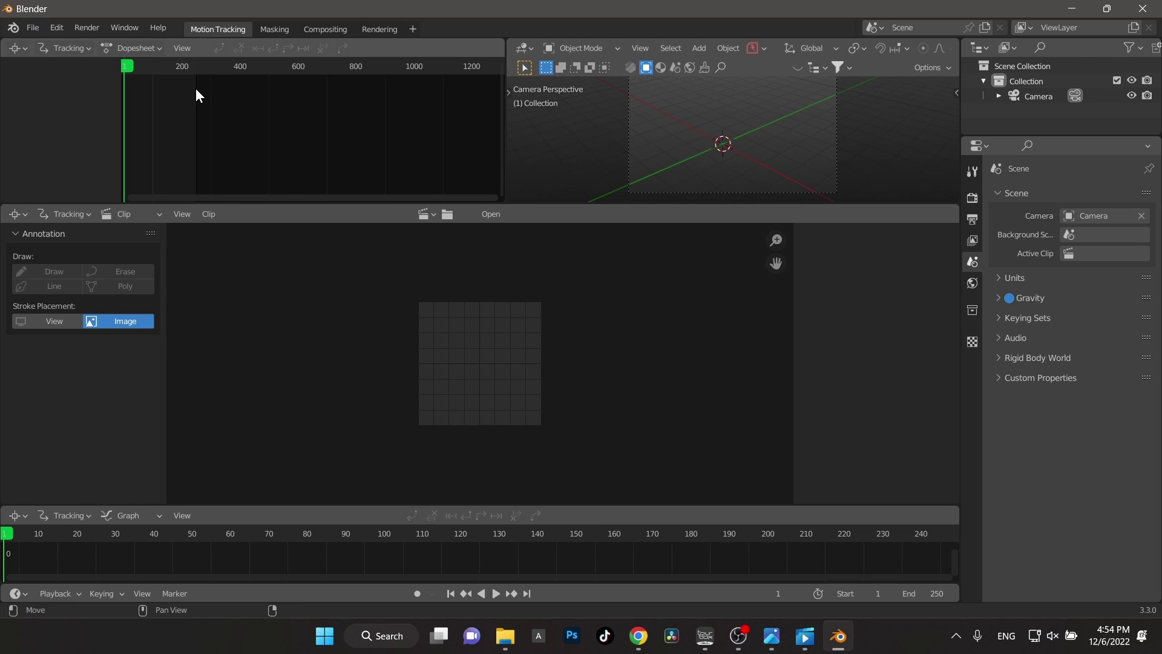
{"action": "left_click", "coordinate": [482, 214]}
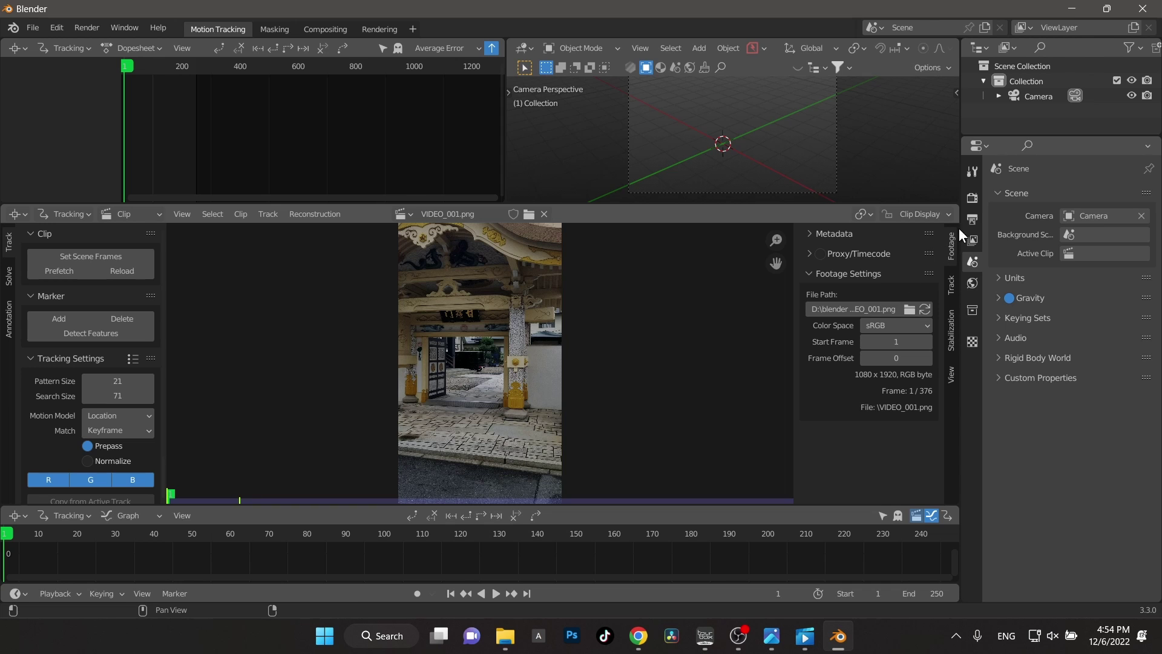
- Set the render engine to Cycles and its device to GPU Compute
{"action": "left_click", "coordinate": [972, 197]}
{"action": "left_click", "coordinate": [1067, 195]}
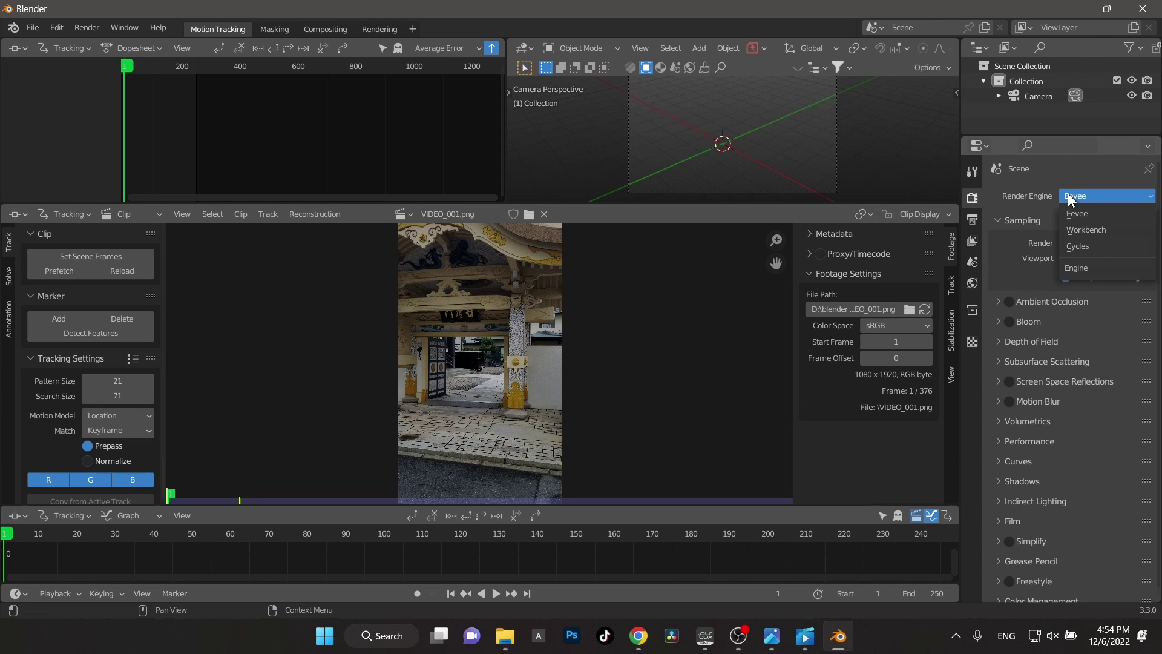
{"action": "left_click", "coordinate": [1098, 243]}
{"action": "left_click", "coordinate": [1098, 230]}
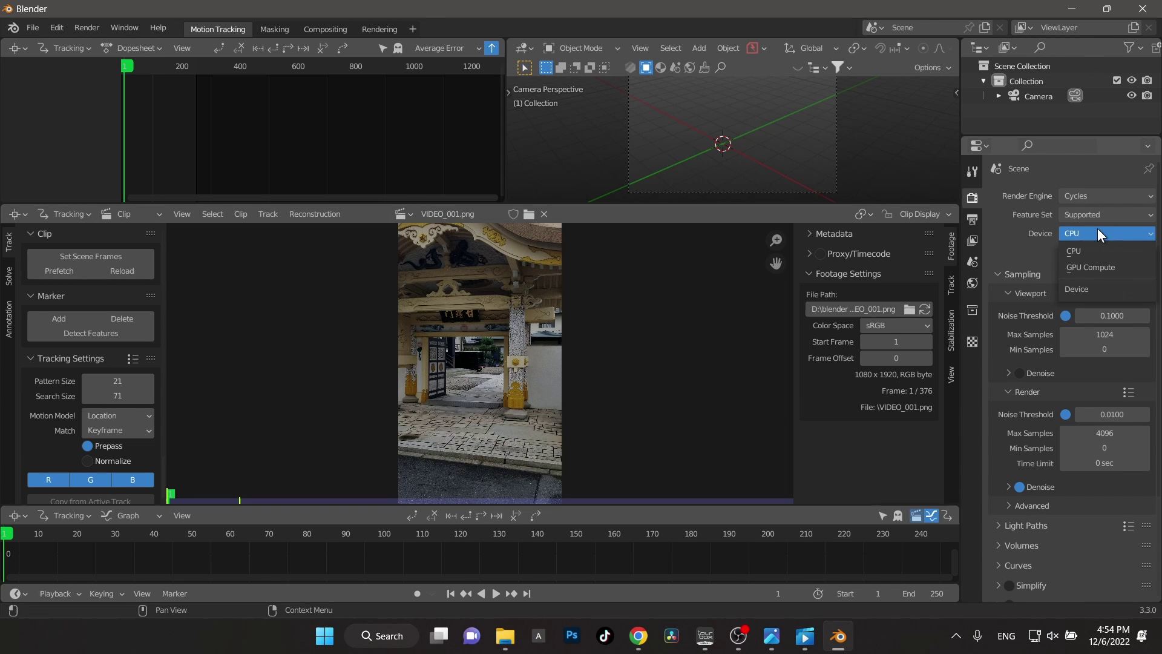
{"action": "left_click", "coordinate": [1096, 266]}
{"action": "scroll", "coordinate": [1005, 442], "scroll_direction": "down", "scroll_amount": 5}
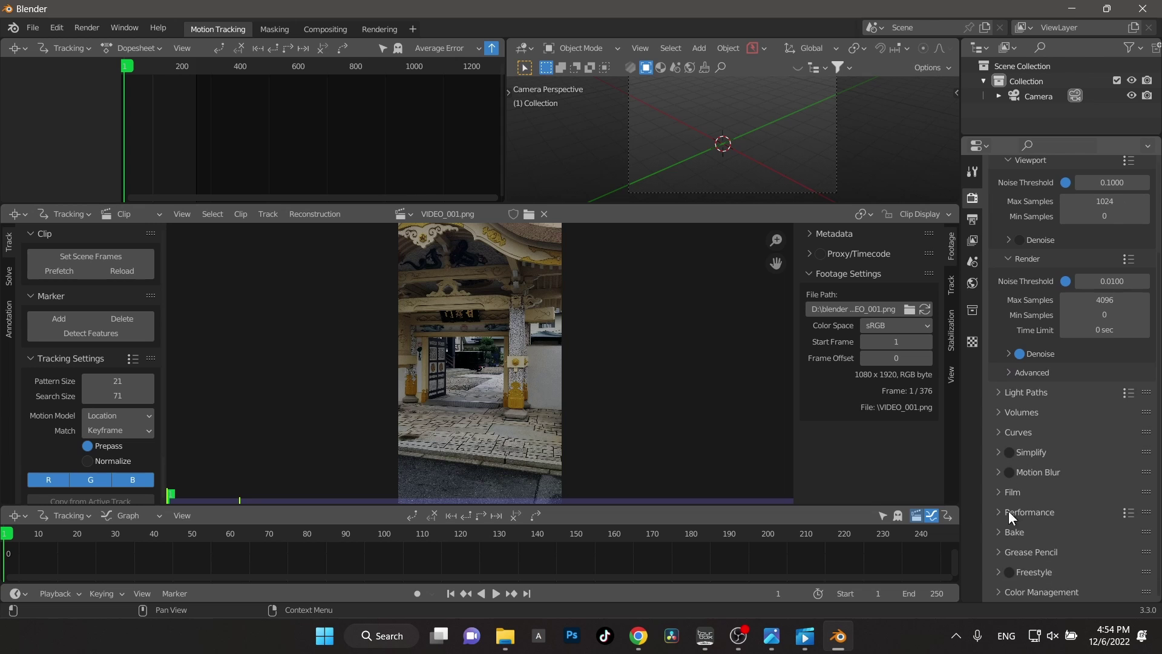
- Enable a transparent film background in the render settings
{"action": "left_click", "coordinate": [1005, 492]}
{"action": "scroll", "coordinate": [1033, 536], "scroll_direction": "down", "scroll_amount": 2}
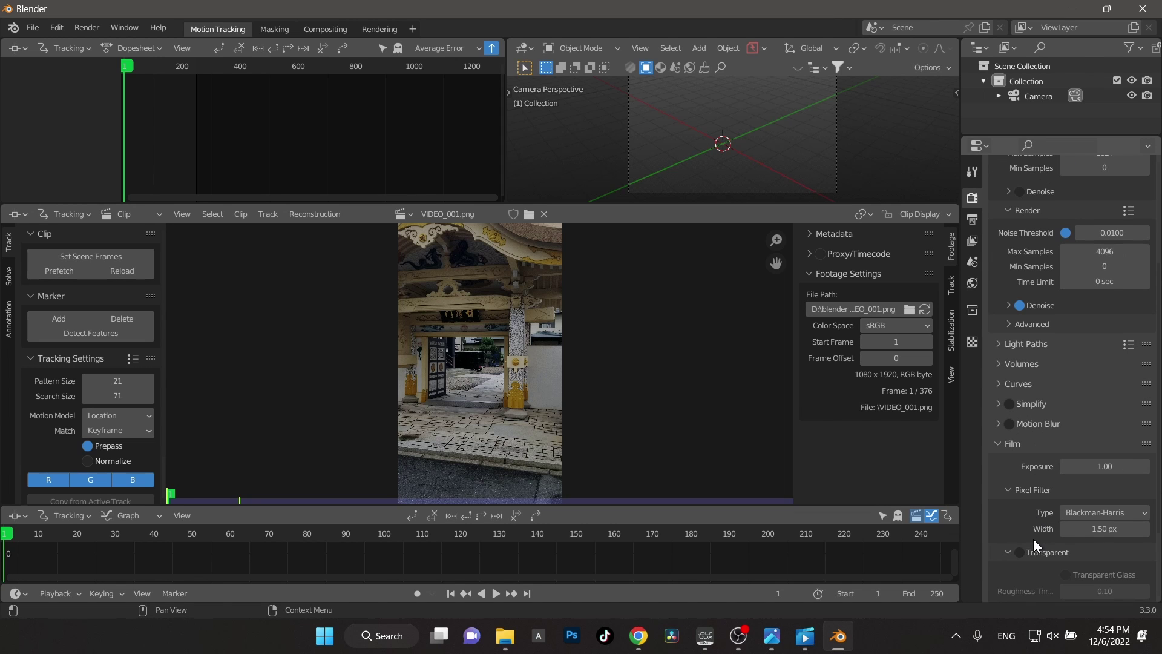
{"action": "left_click", "coordinate": [1027, 551]}
- Set the output resolution to 1080 × 1920 px and the frame rate to 30 fps
{"action": "left_click", "coordinate": [973, 219]}
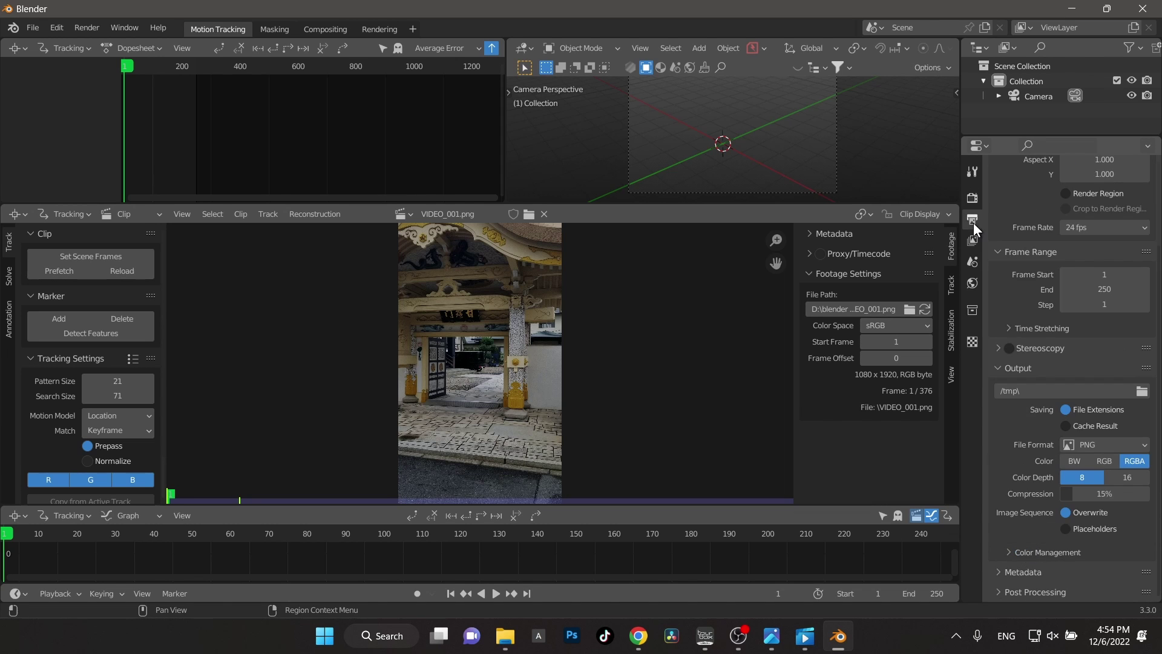
{"action": "scroll", "coordinate": [1053, 234], "scroll_direction": "up", "scroll_amount": 5}
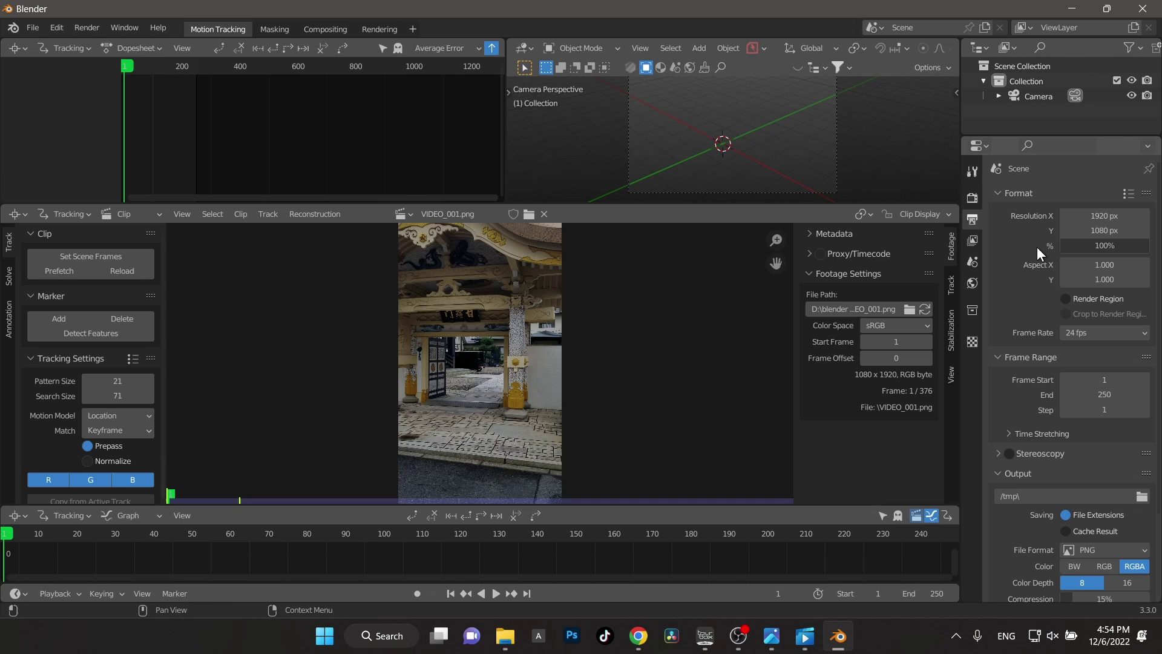
{"action": "left_click", "coordinate": [1103, 229]}
{"action": "type", "text": "1920"}
{"action": "key", "text": "Return"}
{"action": "left_click", "coordinate": [1092, 216]}
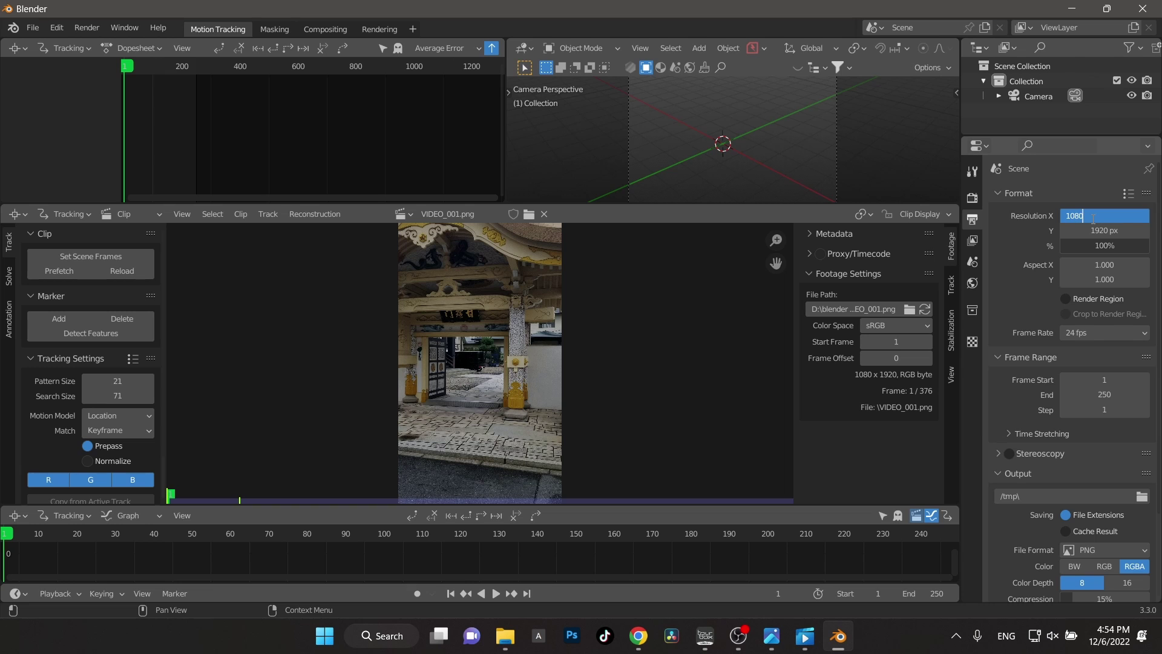
{"action": "type", "text": "1080"}
{"action": "key", "text": "Return"}
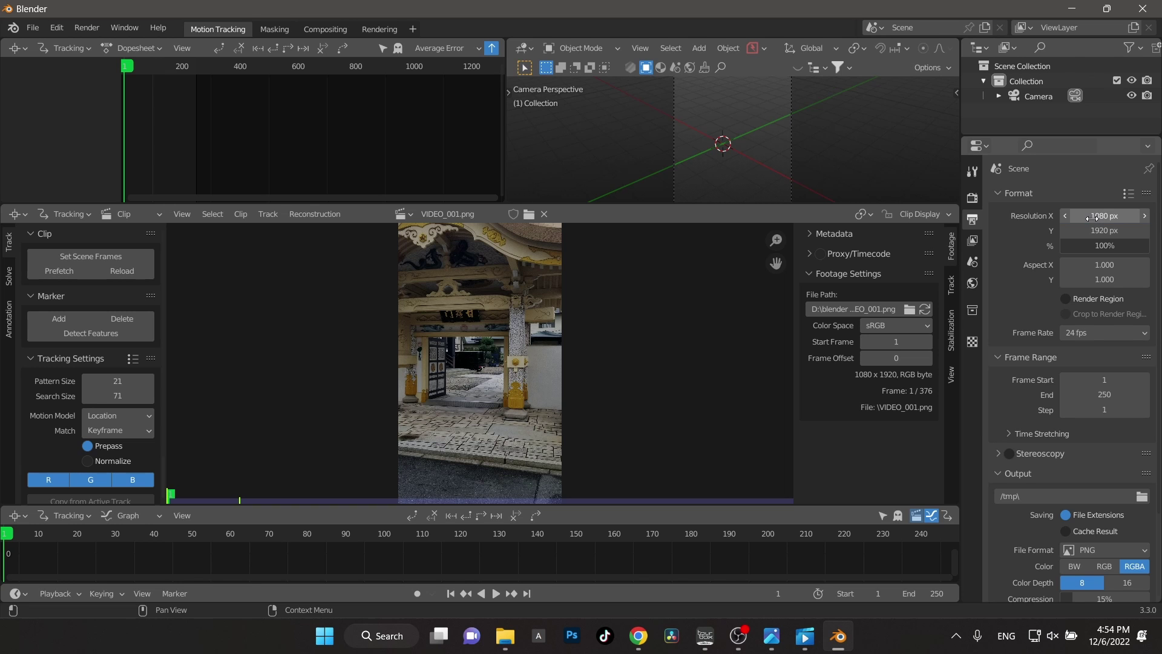
{"action": "left_click", "coordinate": [1094, 332]}
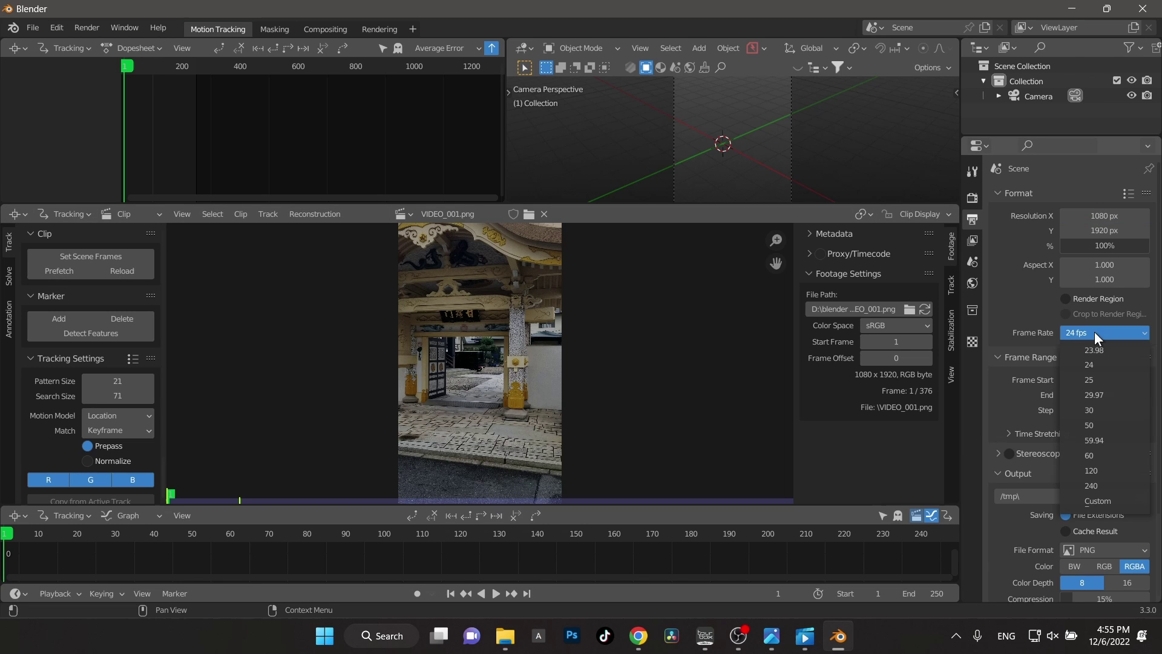
{"action": "left_click", "coordinate": [1102, 410]}
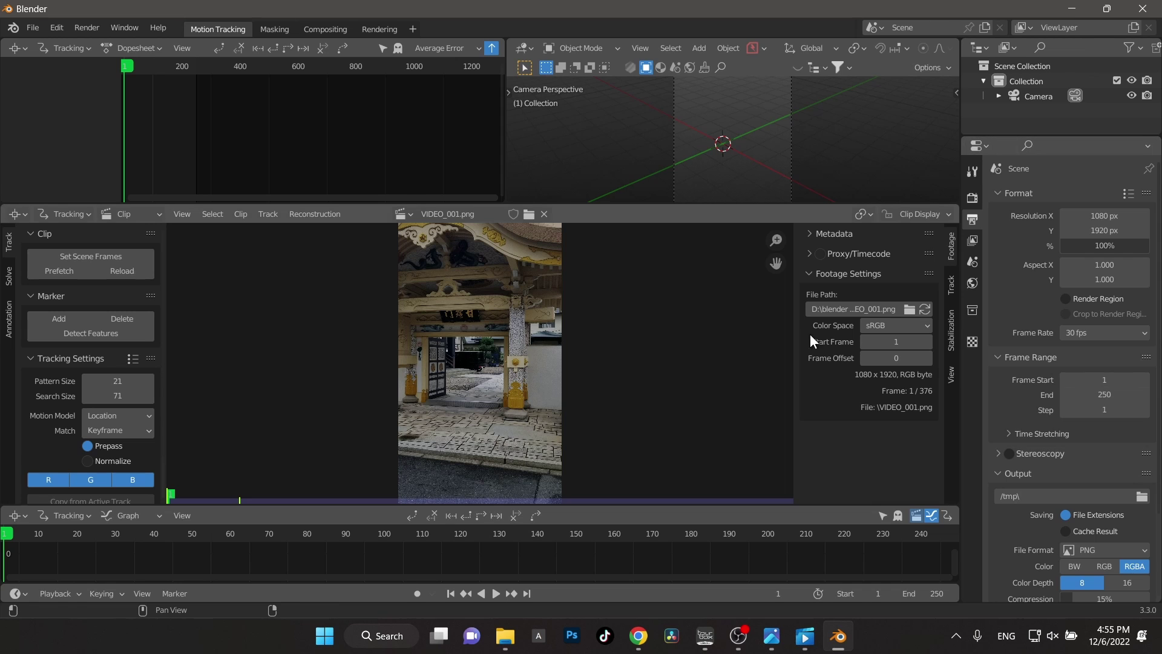
- Match the scene frame range to the clip and prefetch its frames for playback
{"action": "left_click", "coordinate": [105, 256]}
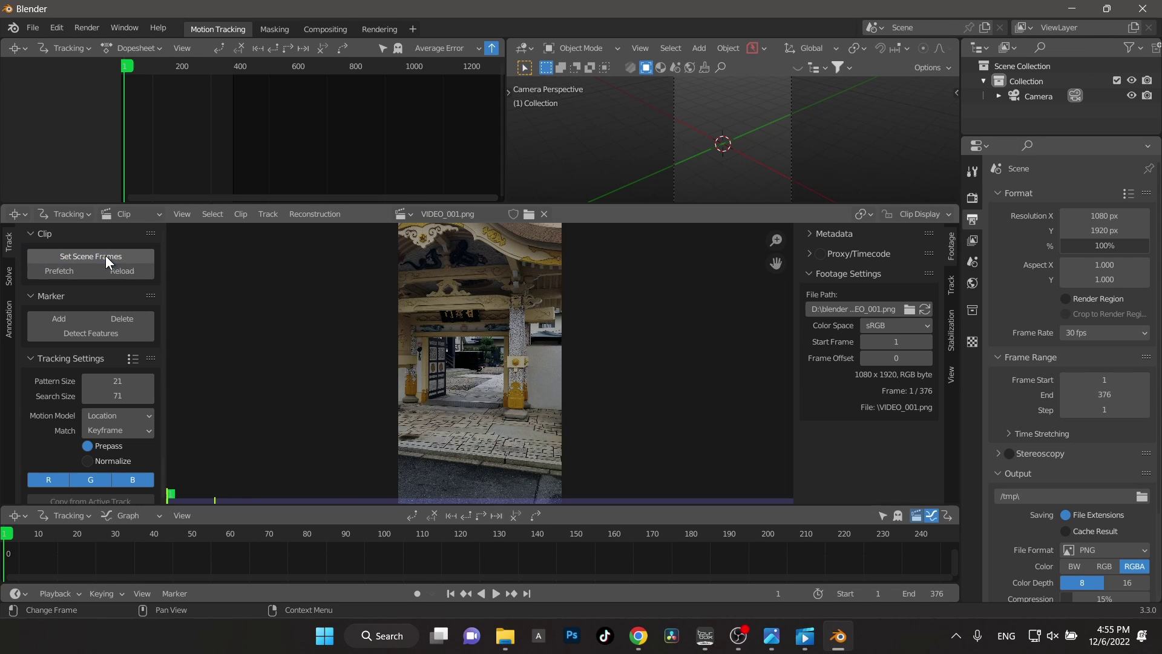
{"action": "left_click", "coordinate": [61, 270]}
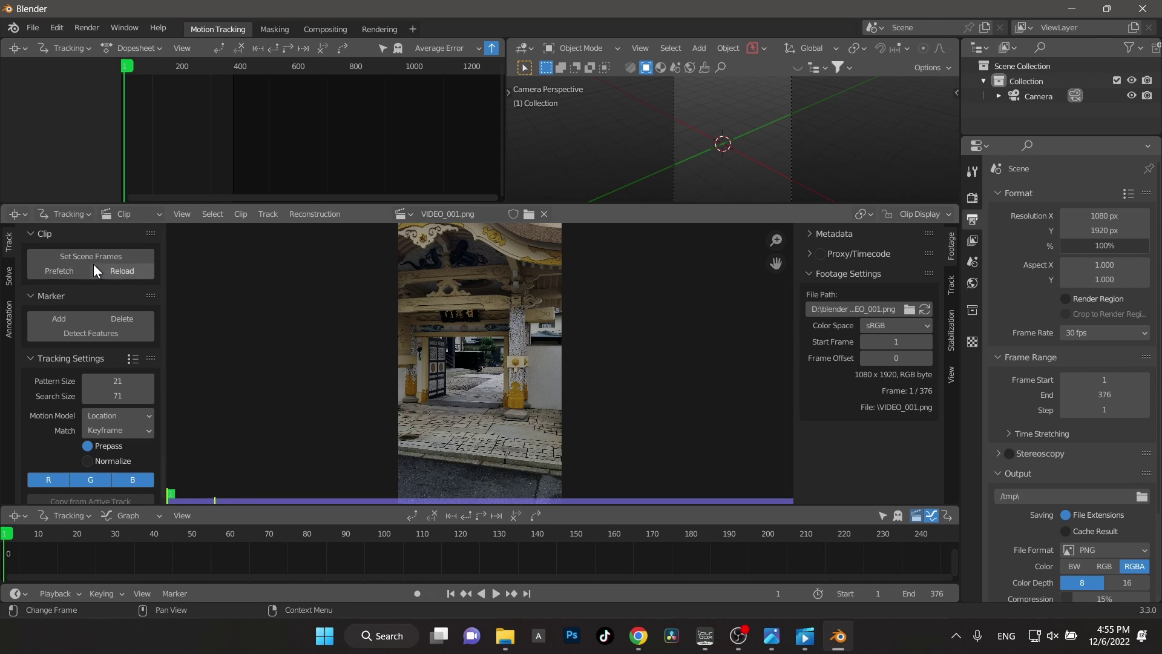
{"action": "scroll", "coordinate": [470, 368], "scroll_direction": "down", "scroll_amount": 1}
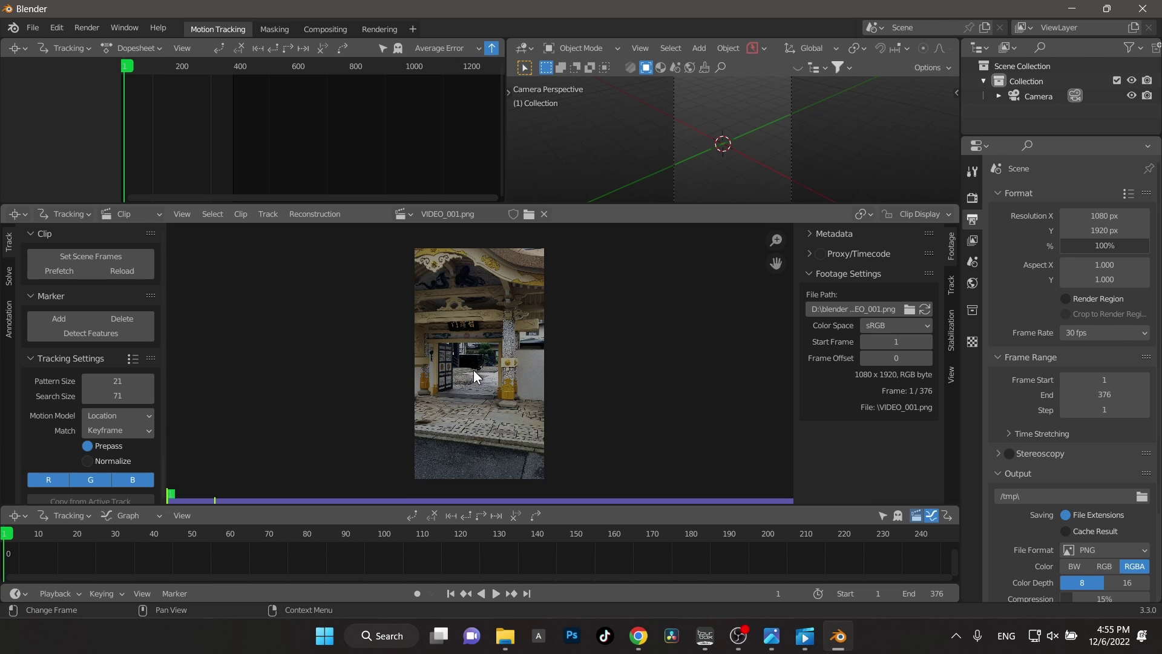
{"action": "left_click", "coordinate": [496, 593]}
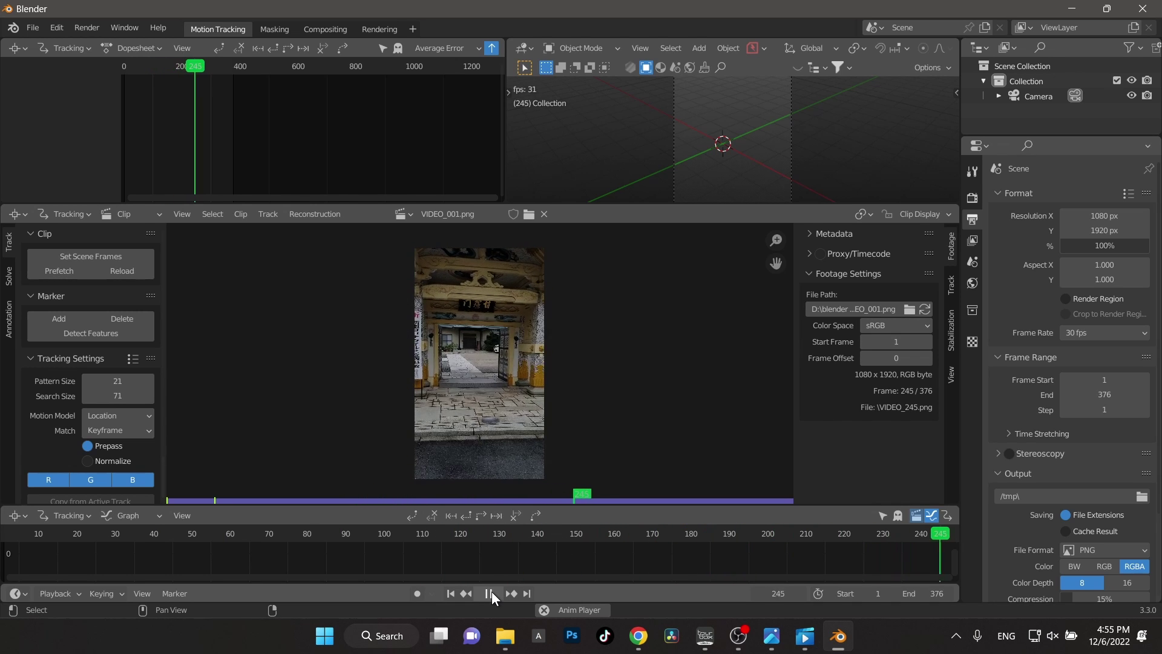
- Switch to the VFX pipeline flowchart and examine its Camera Movement section down to the camera tracker and f.spy branches
{"action": "left_click", "coordinate": [771, 635]}
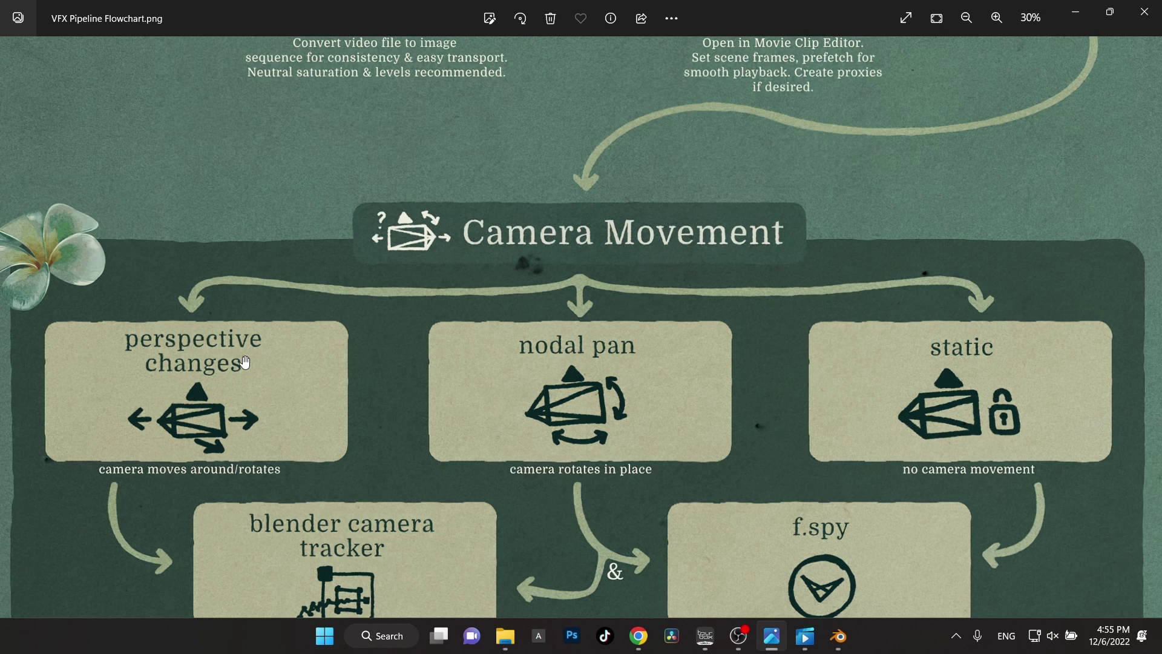
{"action": "left_click_drag", "start_coordinate": [466, 464], "coordinate": [454, 342]}
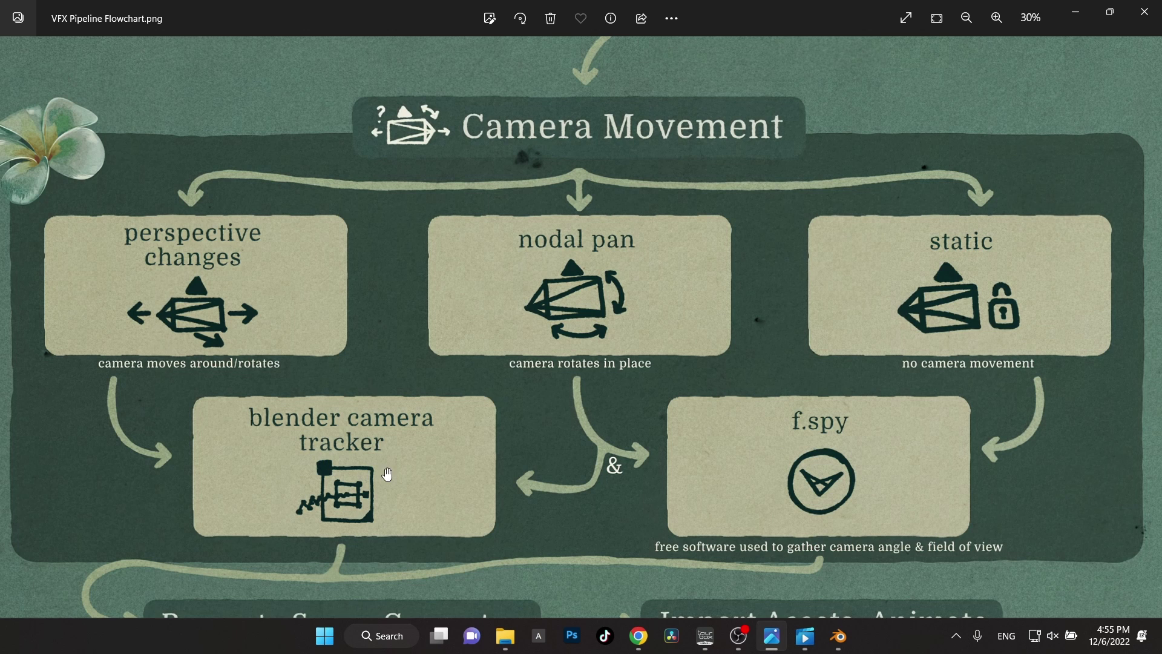
{"action": "left_click_drag", "start_coordinate": [387, 474], "coordinate": [389, 405]}
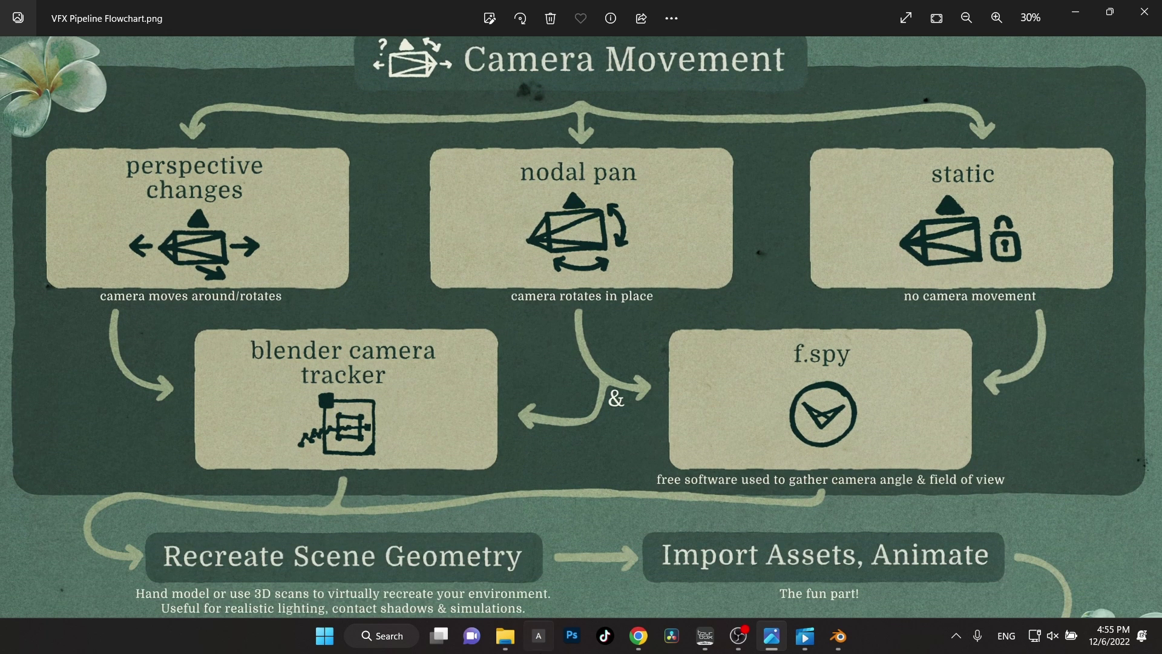
- Switch back to Blender and scrub through the clip to review the camera's movement
{"action": "left_click", "coordinate": [838, 635]}
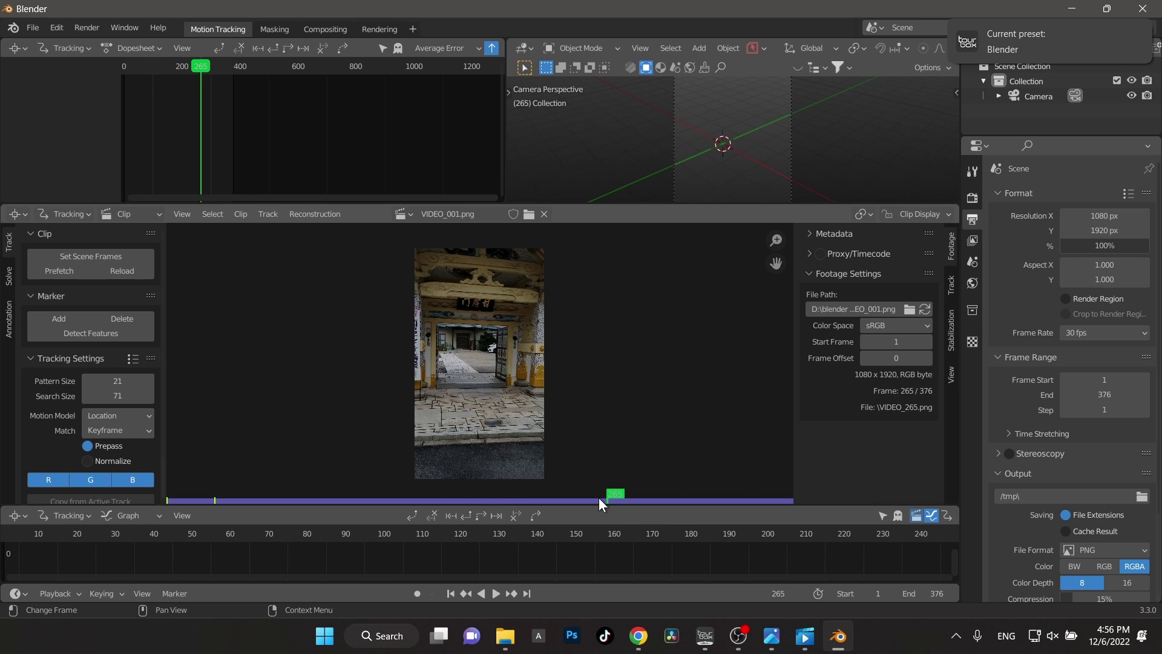
{"action": "left_click_drag", "start_coordinate": [599, 498], "coordinate": [342, 493]}
{"action": "mouse_move", "coordinate": [253, 491]}
{"action": "left_mouse_down"}
{"action": "mouse_move", "coordinate": [673, 502]}
{"action": "mouse_move", "coordinate": [591, 503]}
{"action": "left_mouse_up"}
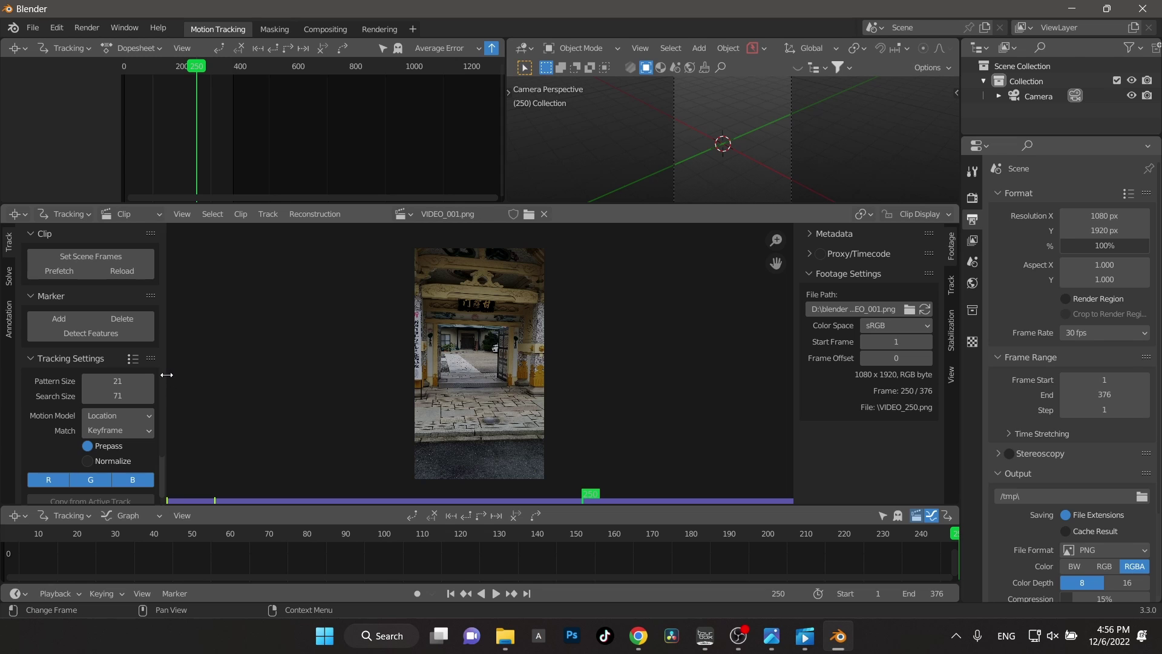
- Apply the Blurry Footage preset to the clip's tracking settings
{"action": "left_click_drag", "start_coordinate": [162, 376], "coordinate": [236, 375]}
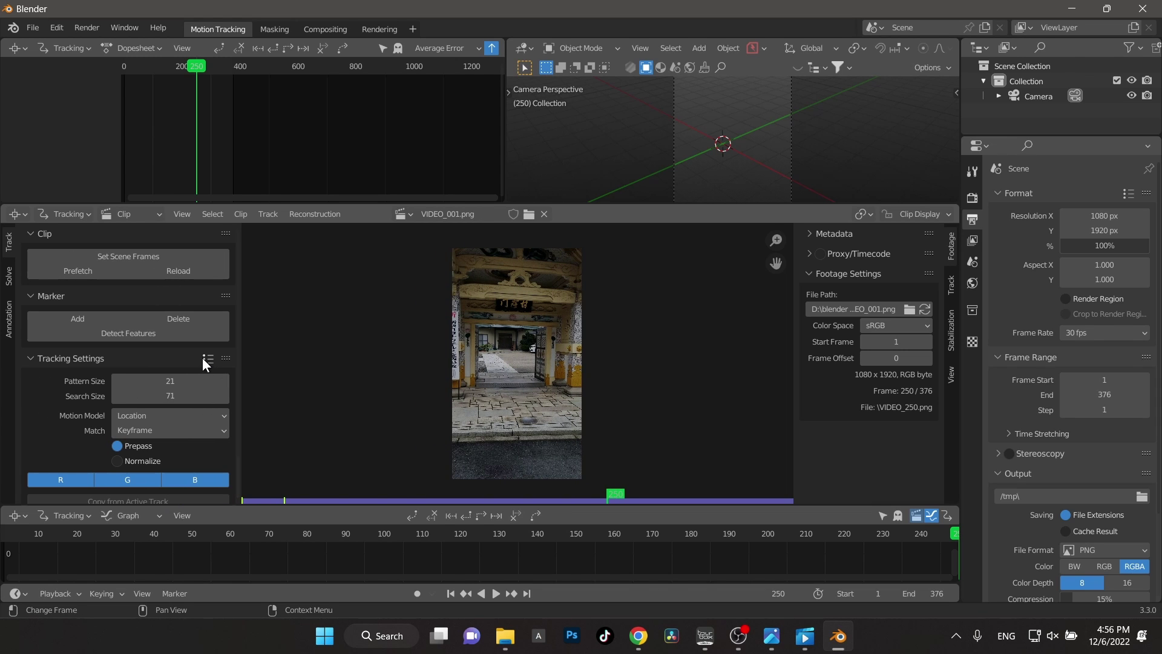
{"action": "left_click", "coordinate": [208, 359]}
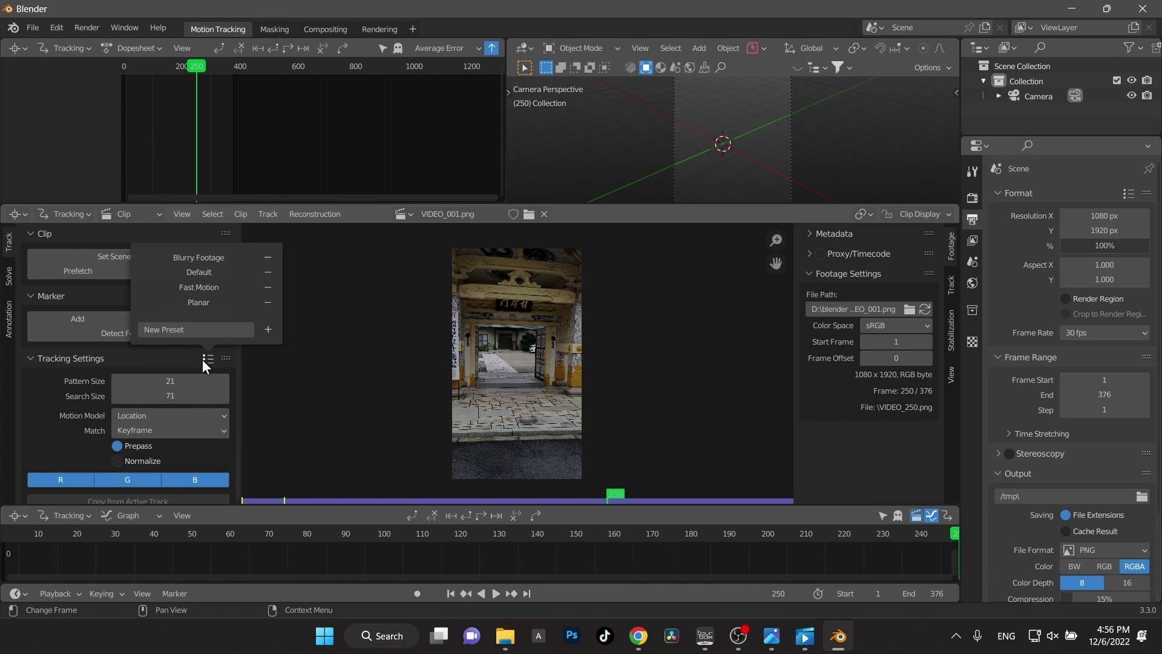
{"action": "left_click", "coordinate": [209, 258]}
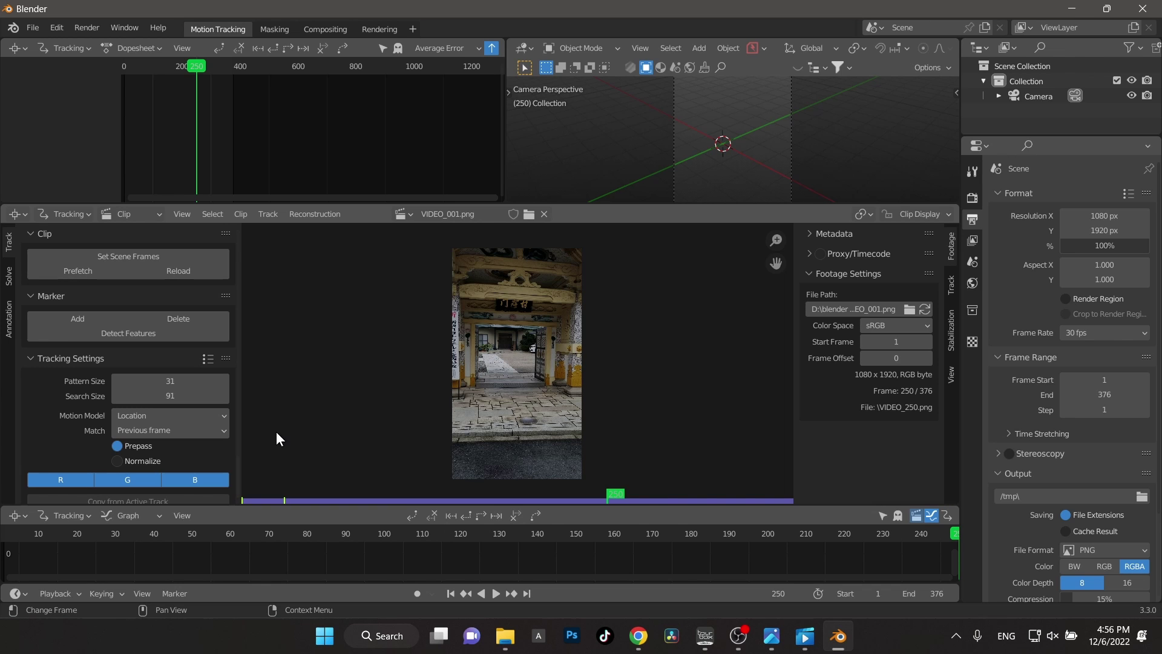
- Set the tracking motion model to Perspective and enable Normalize
{"action": "left_click", "coordinate": [174, 416]}
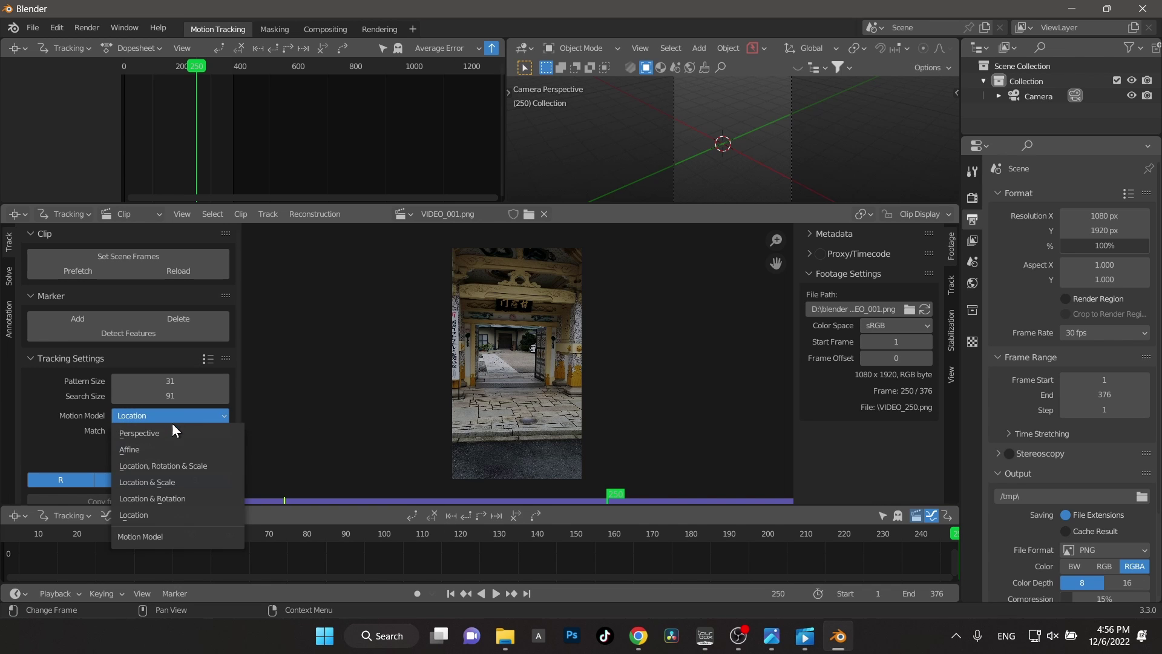
{"action": "left_click", "coordinate": [169, 432]}
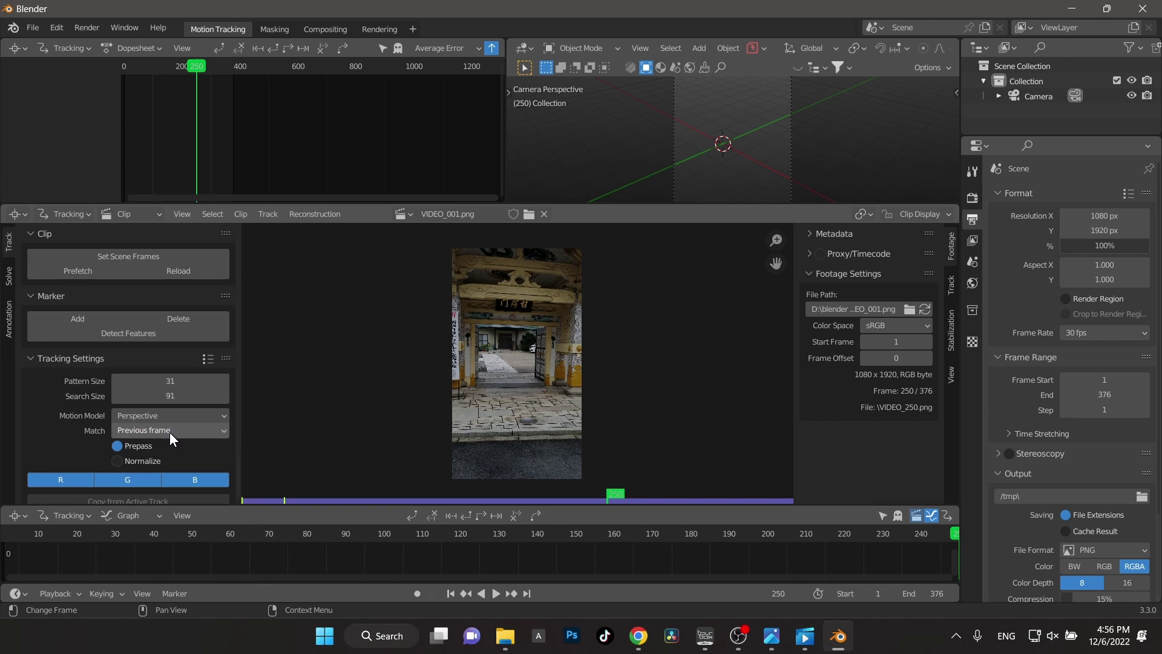
{"action": "left_click", "coordinate": [117, 461]}
- Set the tracking correlation to 0.9 in the extra tracking settings
{"action": "scroll", "coordinate": [91, 448], "scroll_direction": "down", "scroll_amount": 2}
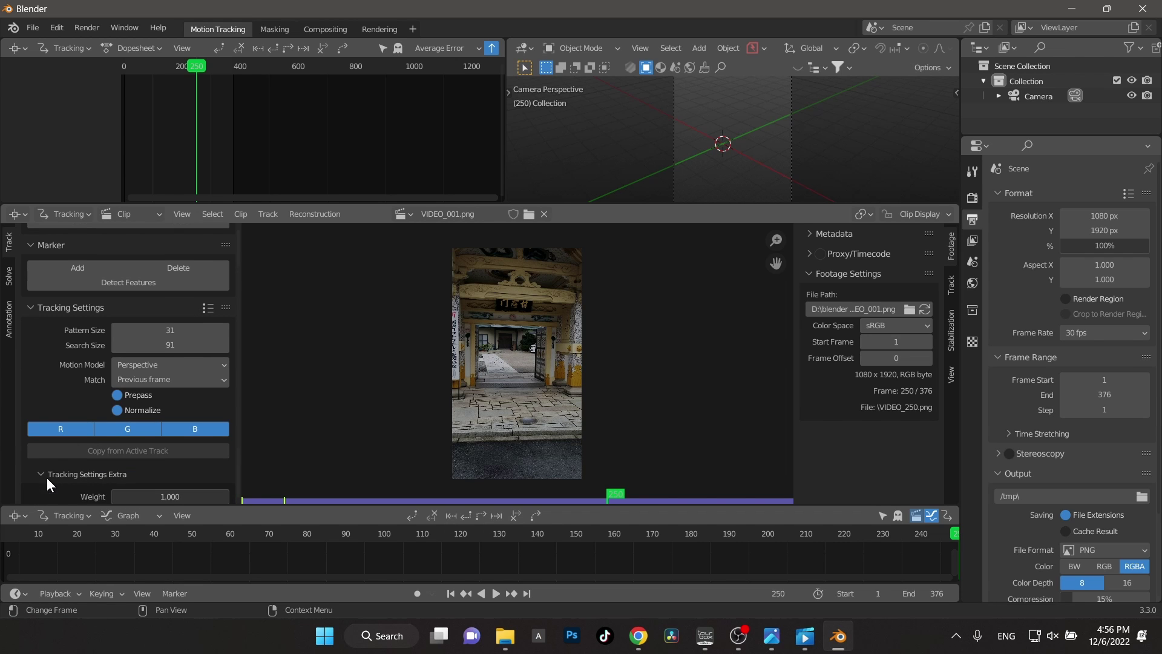
{"action": "scroll", "coordinate": [54, 475], "scroll_direction": "down", "scroll_amount": 3}
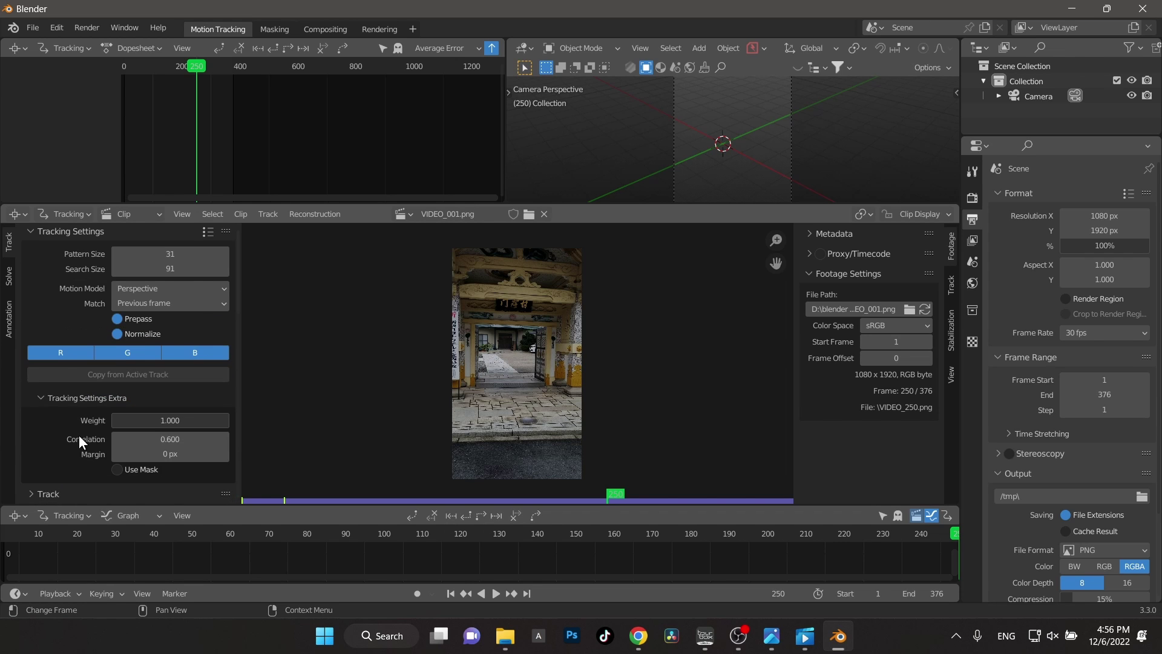
{"action": "left_click", "coordinate": [175, 440]}
{"action": "type", "text": "0.9"}
{"action": "key", "text": "Return"}
{"action": "scroll", "coordinate": [337, 372], "scroll_direction": "up", "scroll_amount": 1}
{"action": "scroll", "coordinate": [344, 380], "scroll_direction": "down", "scroll_amount": 1}
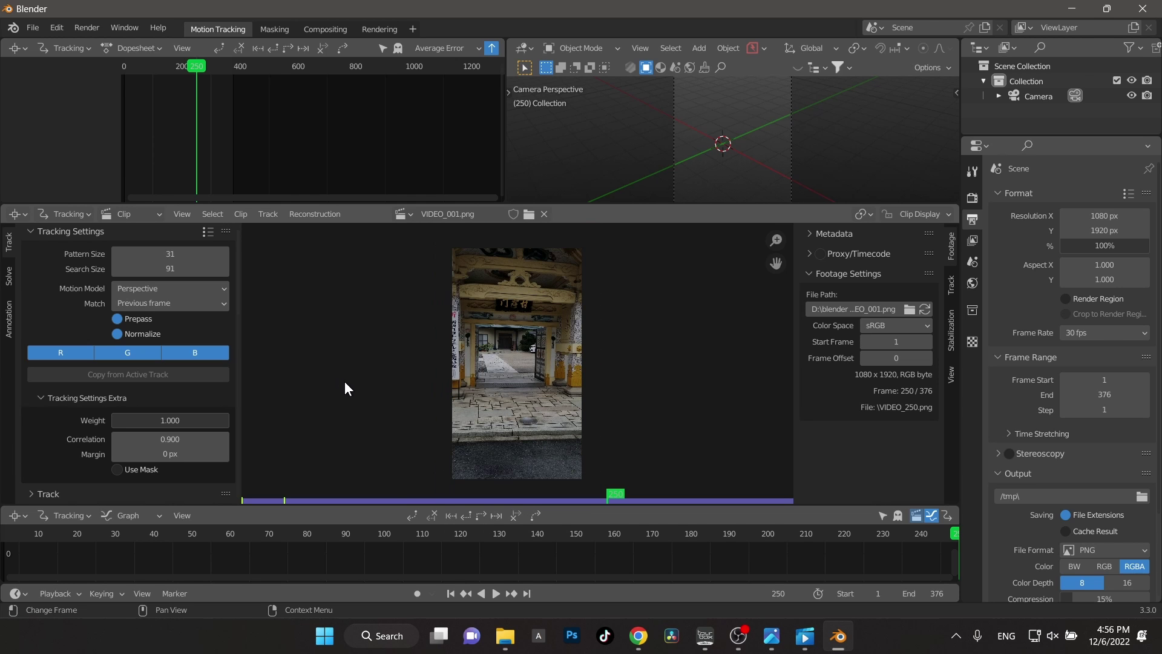
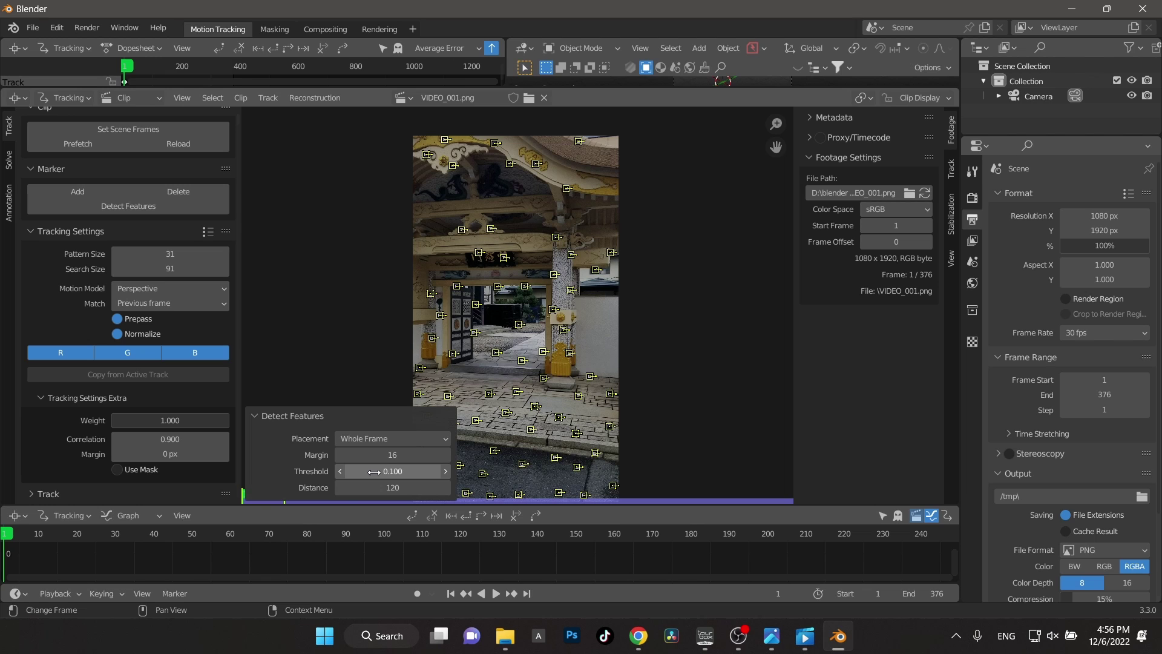
- Set the Detect Features threshold to 0.05 and reduce the distance so markers cover the first frame more densely
{"action": "left_click", "coordinate": [401, 471]}
{"action": "type", "text": "0.05"}
{"action": "key", "text": "Return"}
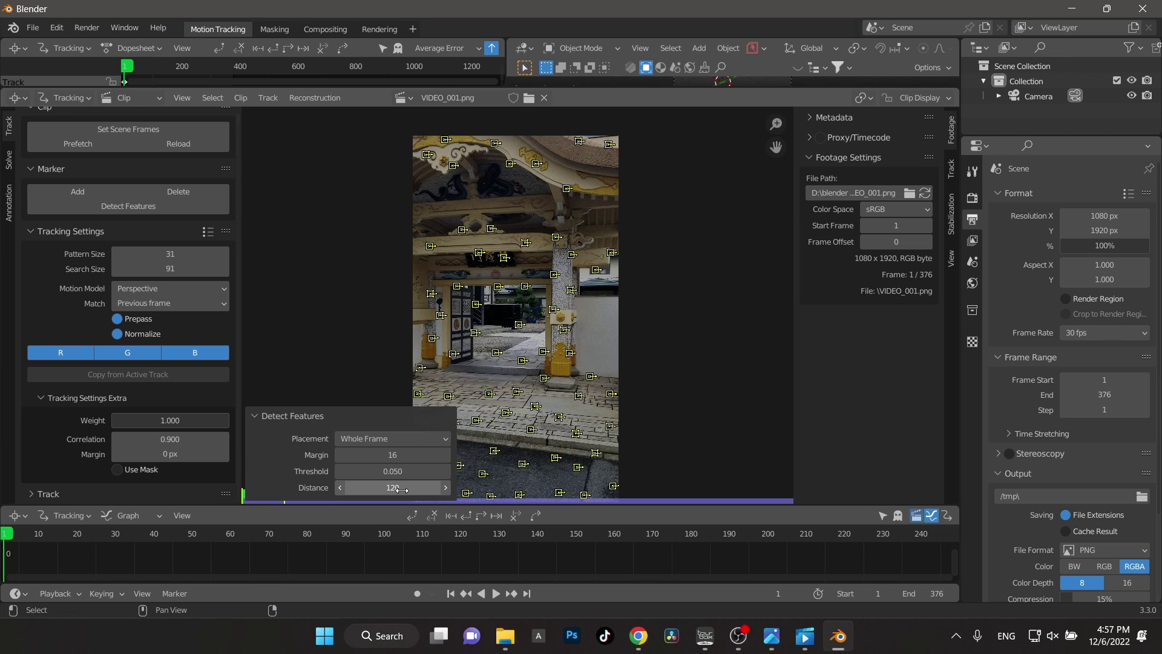
{"action": "left_click_drag", "start_coordinate": [401, 490], "coordinate": [377, 489]}
{"action": "left_click", "coordinate": [342, 420]}
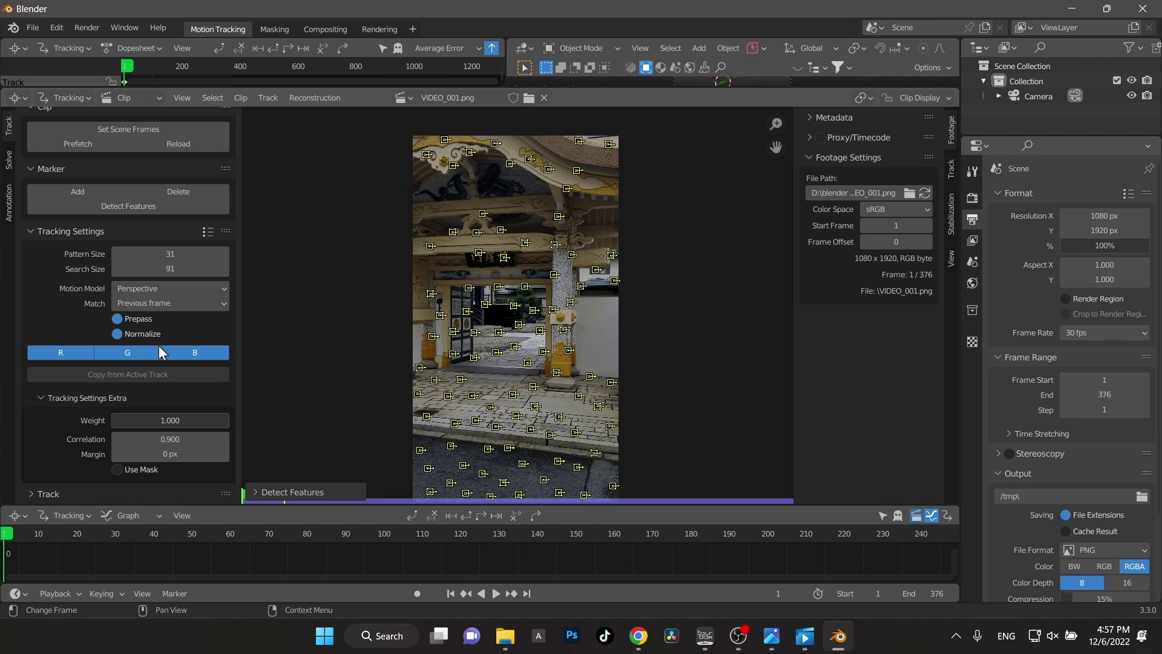
- Track the detected markers forward through the entire clip
{"action": "scroll", "coordinate": [55, 494], "scroll_direction": "down", "scroll_amount": 5}
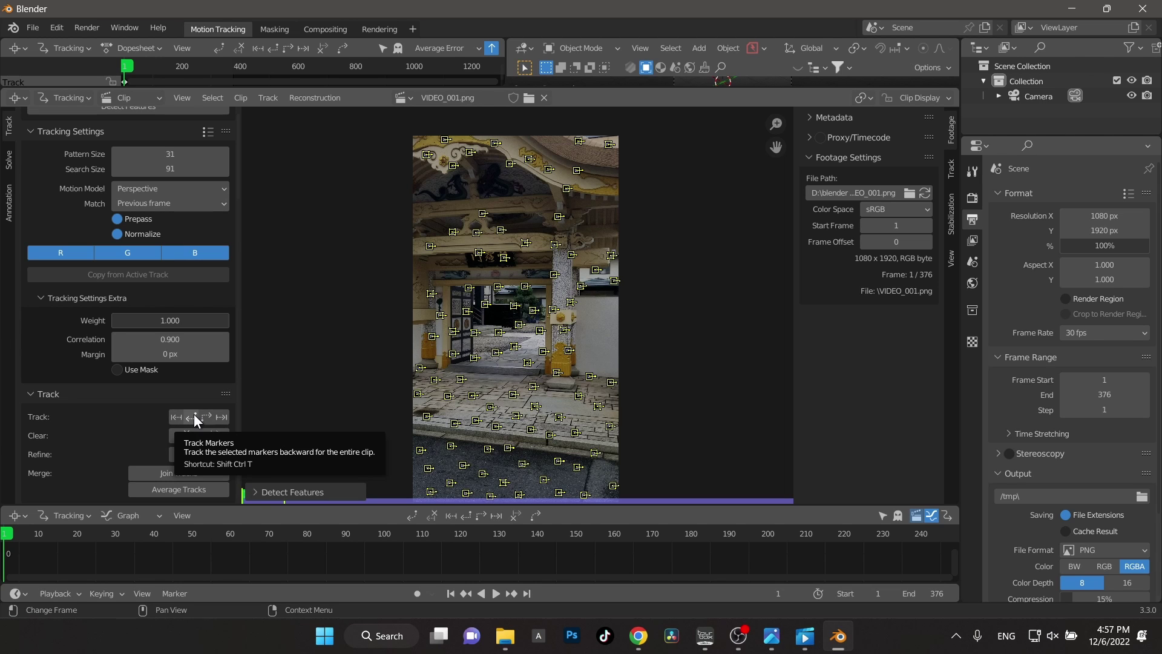
{"action": "left_click", "coordinate": [32, 397]}
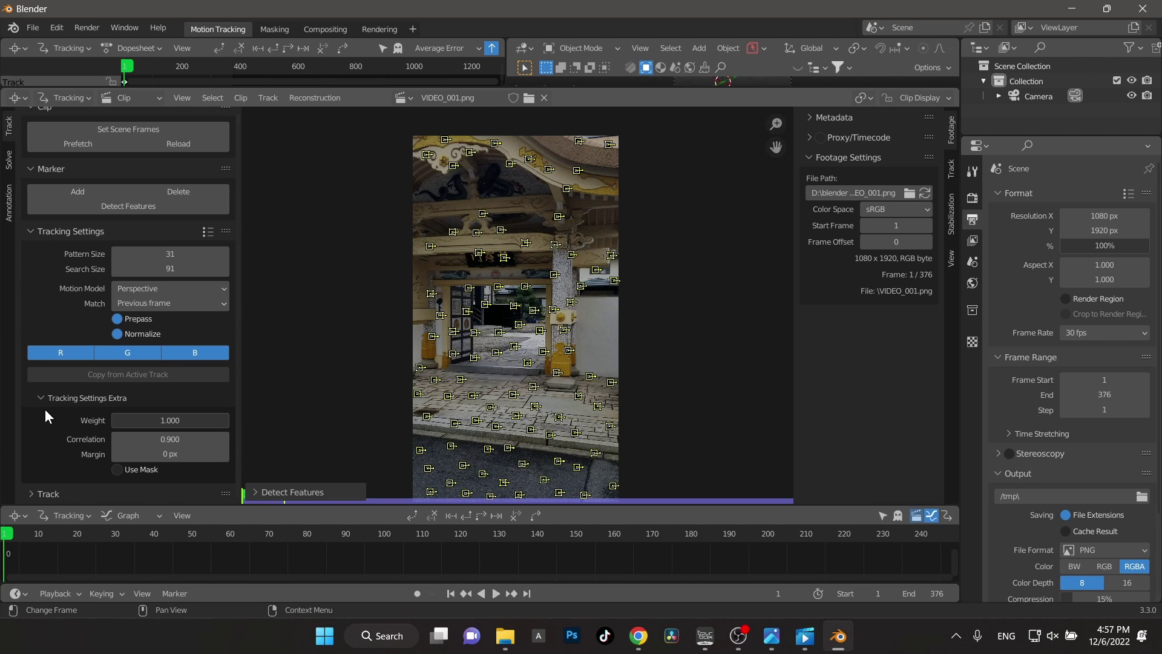
{"action": "key", "text": "ctrl+t"}
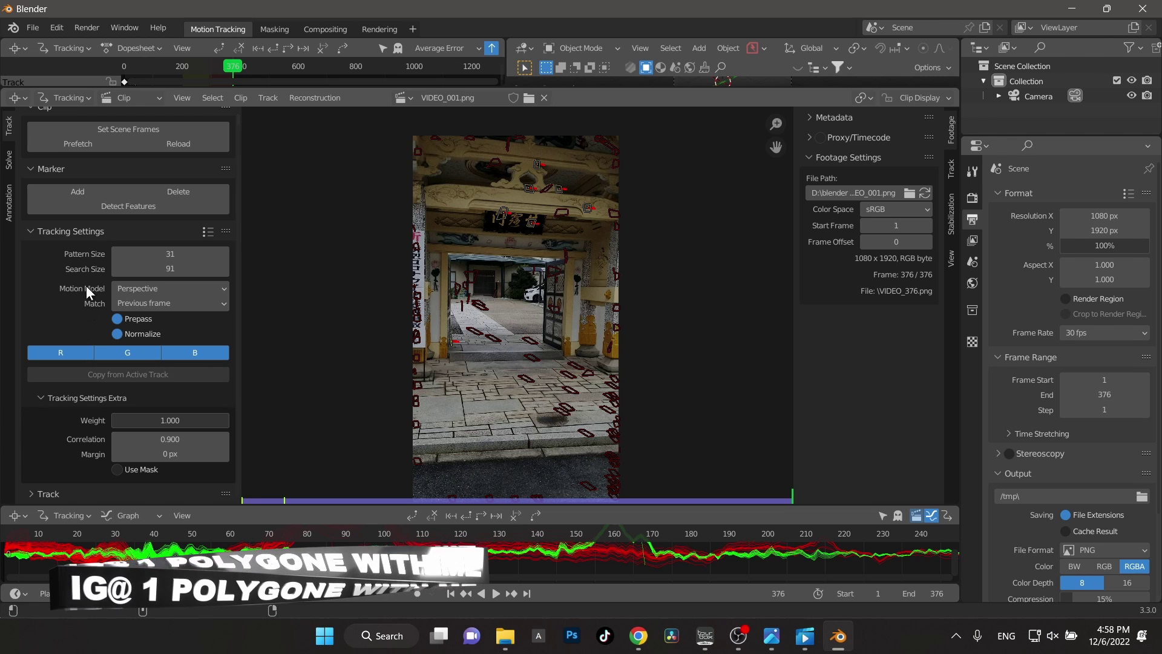
- Detect new features at frame 376 and track those markers backward through the clip
{"action": "left_click", "coordinate": [137, 205]}
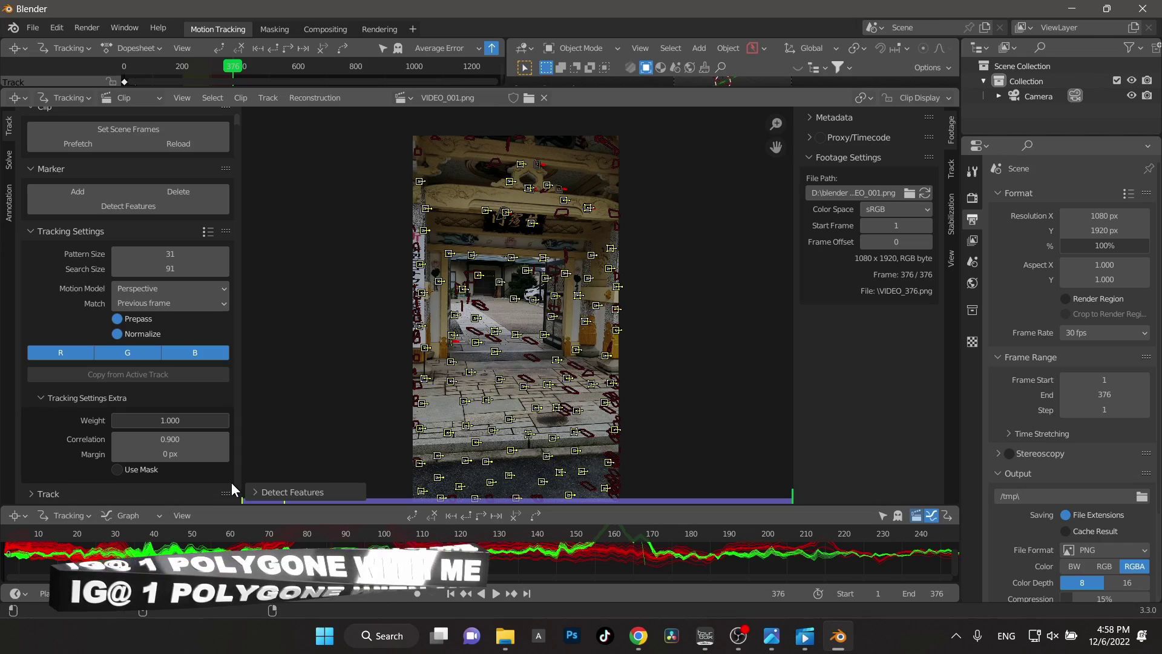
{"action": "key", "text": "shift+ctrl+t"}
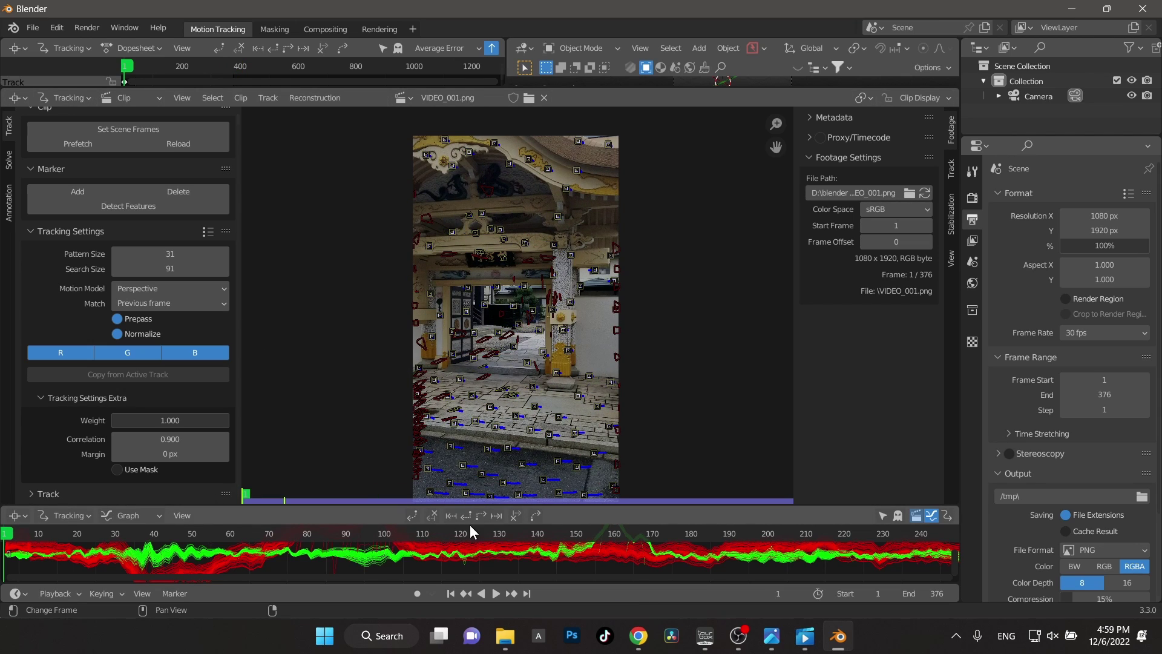
- Detect new features at frame 130 and track those markers backward to the start of the clip
{"action": "left_click_drag", "start_coordinate": [468, 528], "coordinate": [502, 537]}
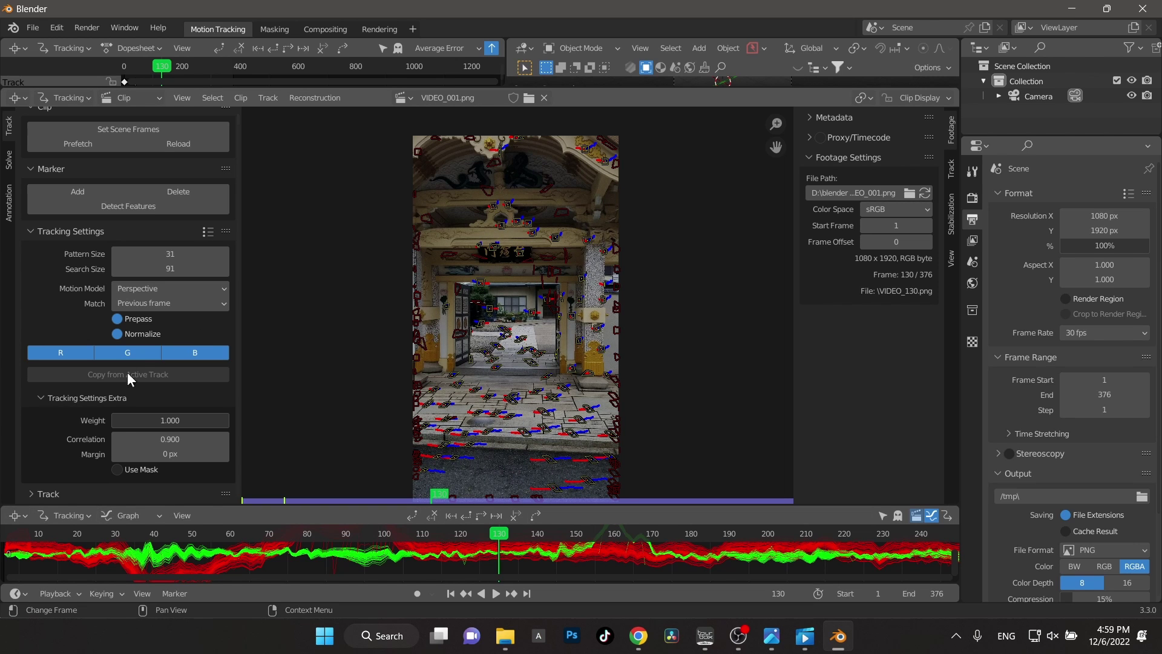
{"action": "left_click", "coordinate": [139, 205]}
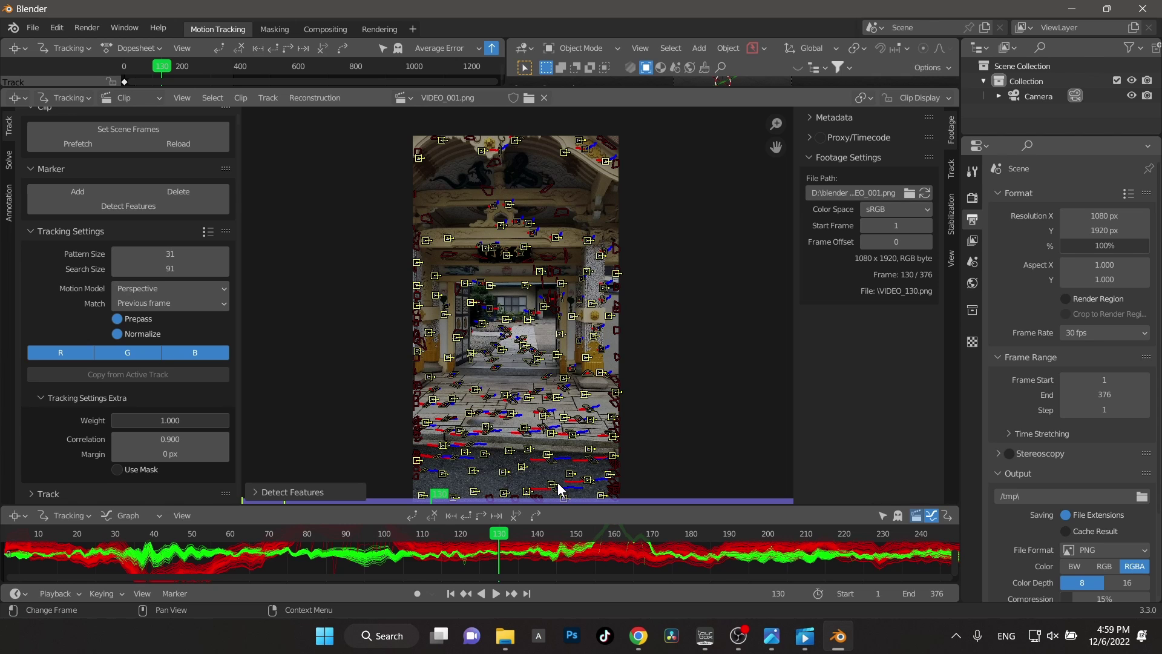
{"action": "key", "text": "shift+Left"}
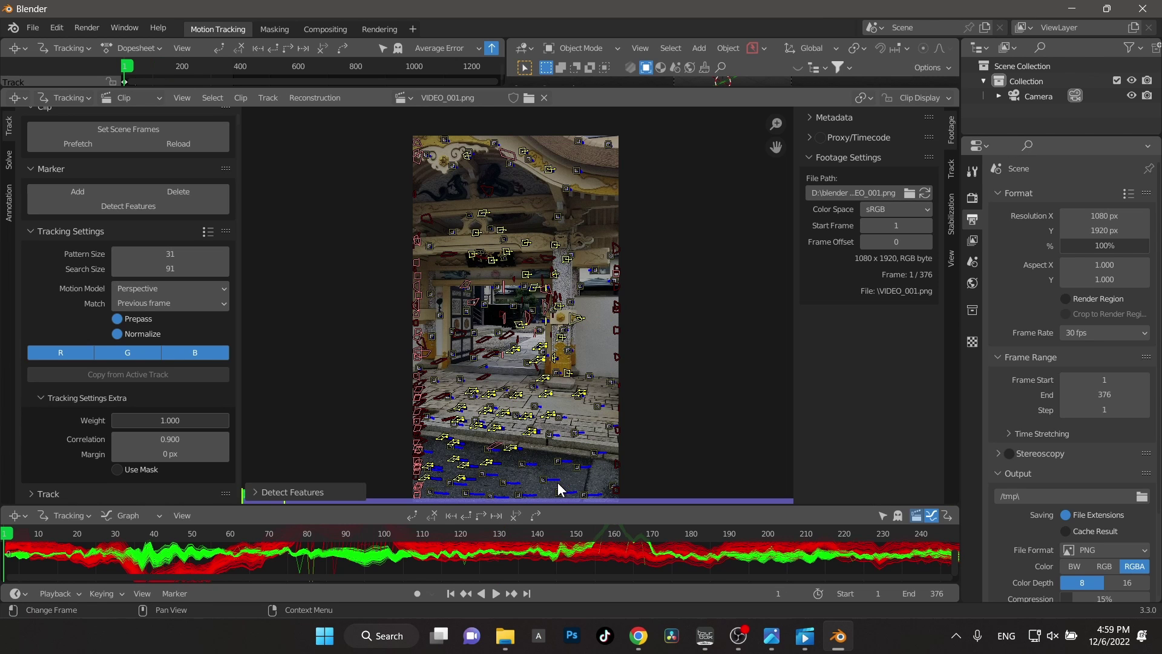
- Detect new features at frame 129 and track those markers forward to the end of the clip
{"action": "left_click", "coordinate": [495, 314]}
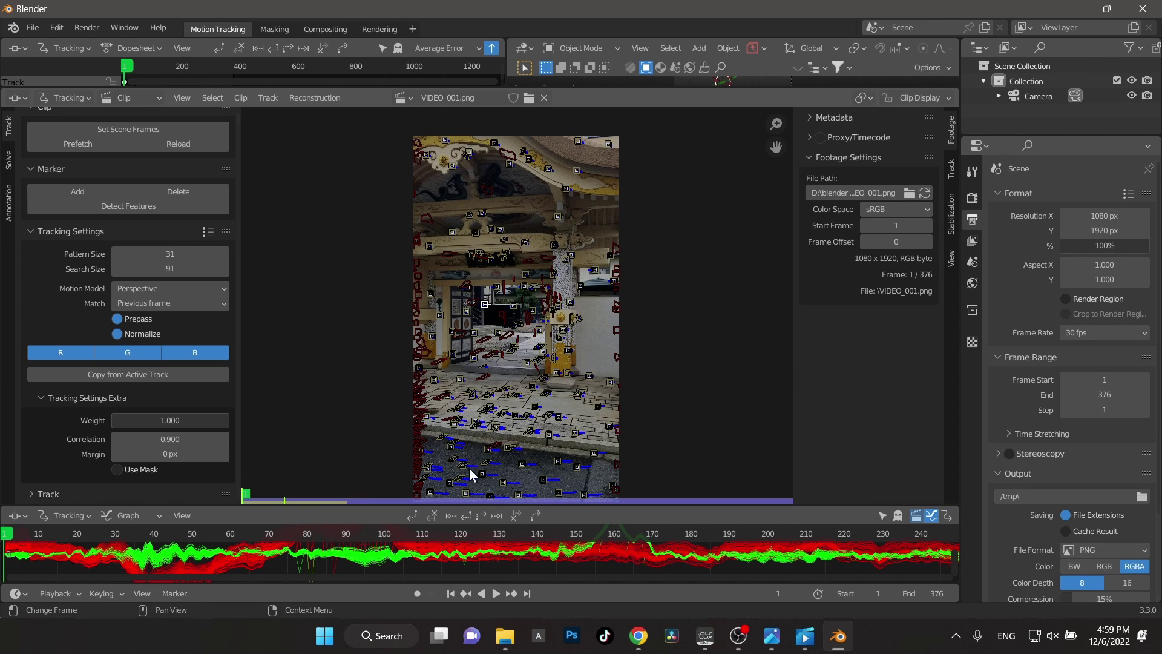
{"action": "left_click", "coordinate": [495, 534]}
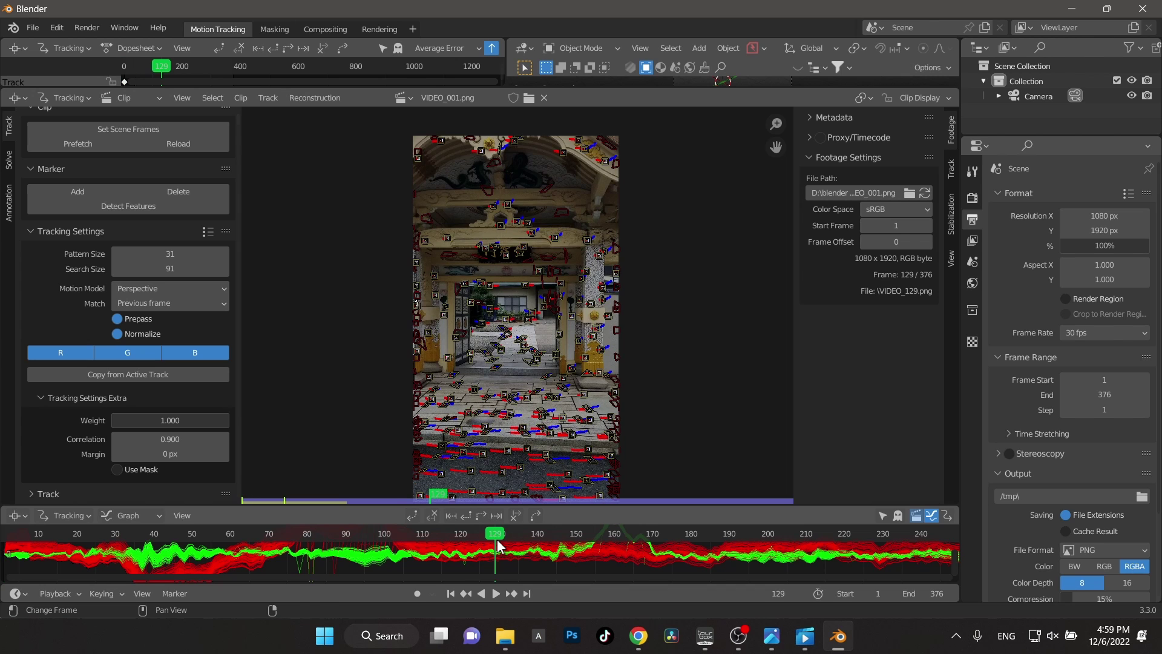
{"action": "left_click", "coordinate": [115, 204]}
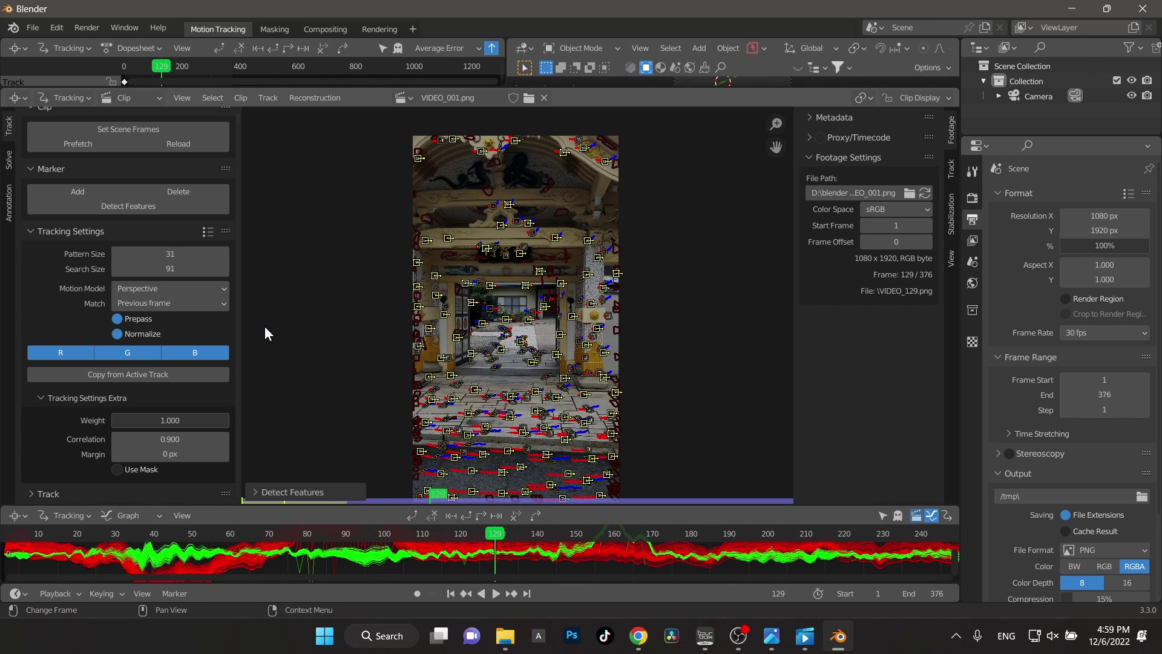
{"action": "key", "text": "ctrl+t"}
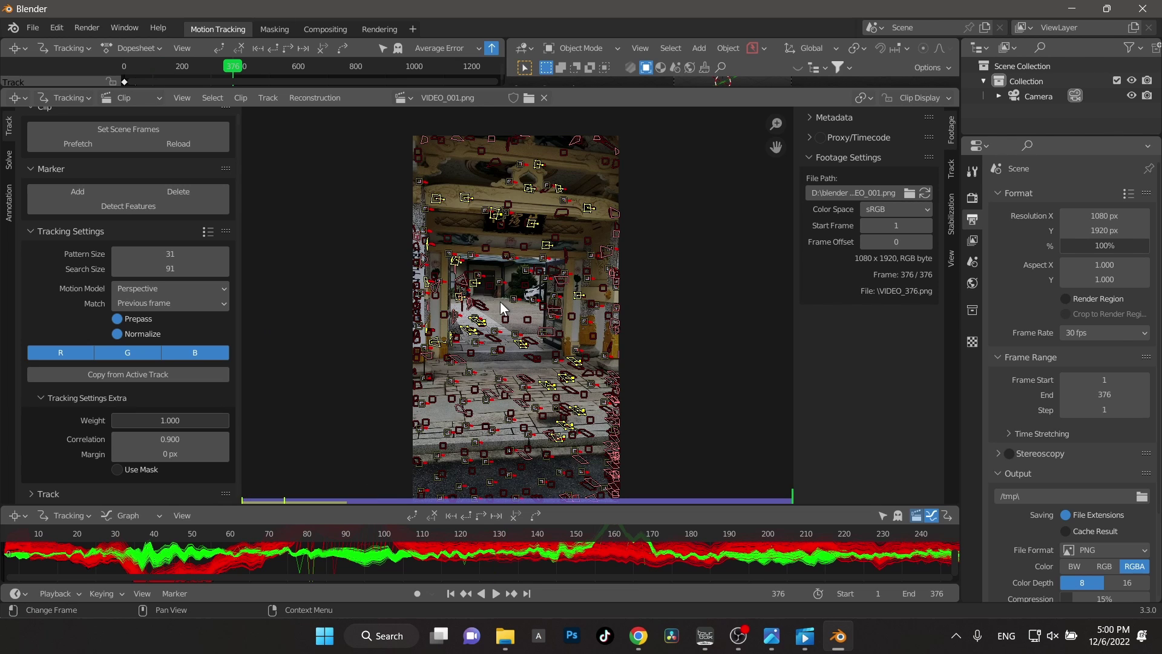
- Enlarge the graph area to show the whole clip's tracking curves and save the project as 12-6-22.blend
{"action": "left_click_drag", "start_coordinate": [681, 539], "coordinate": [510, 536]}
{"action": "left_click_drag", "start_coordinate": [583, 507], "coordinate": [597, 463]}
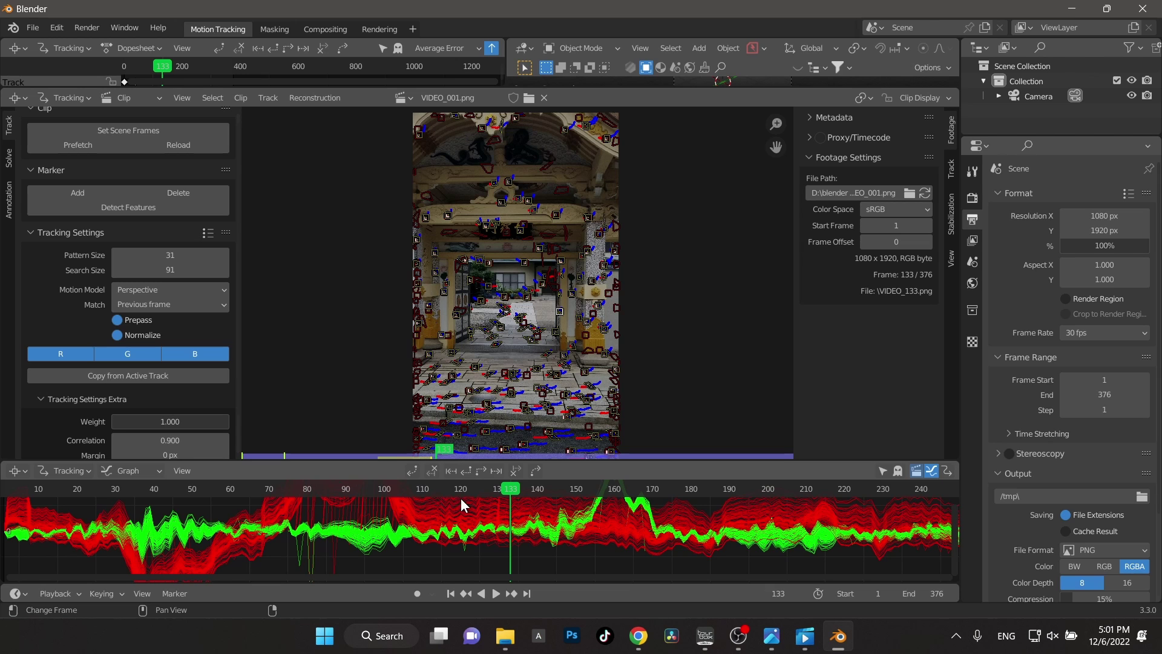
{"action": "scroll", "coordinate": [473, 540], "scroll_direction": "down", "scroll_amount": 6}
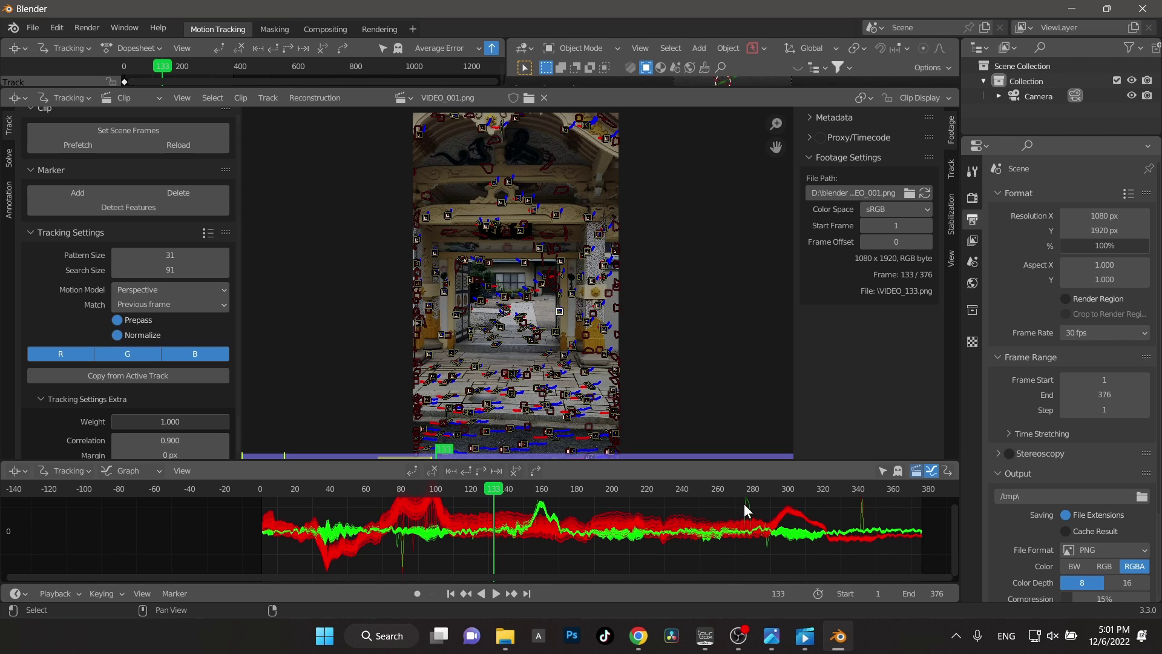
{"action": "left_click", "coordinate": [30, 29]}
{"action": "left_click", "coordinate": [72, 128]}
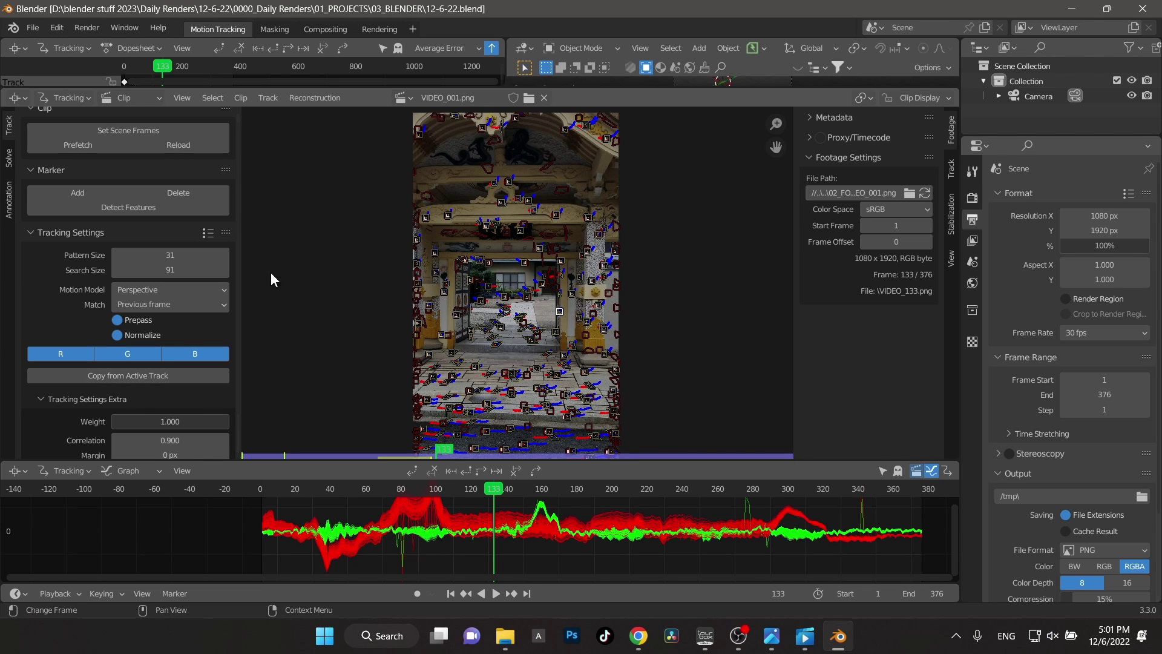
- Solve the camera motion with automatic keyframe selection, refining focal length, optical center and radial distortion
{"action": "left_click", "coordinate": [9, 162]}
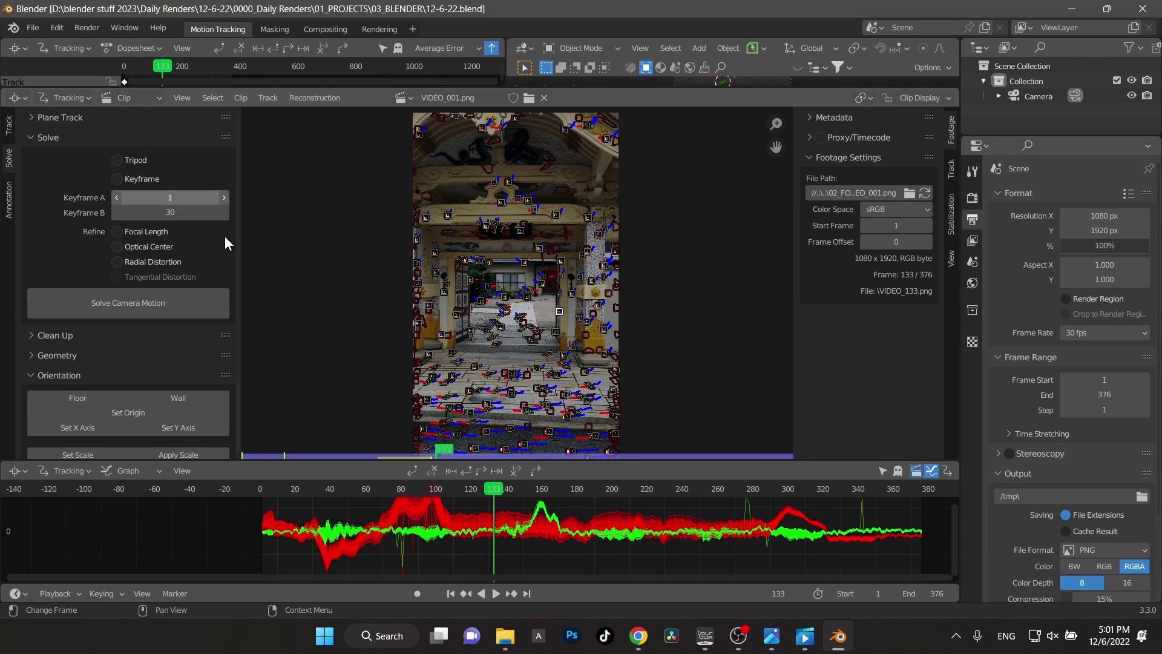
{"action": "left_click", "coordinate": [116, 182]}
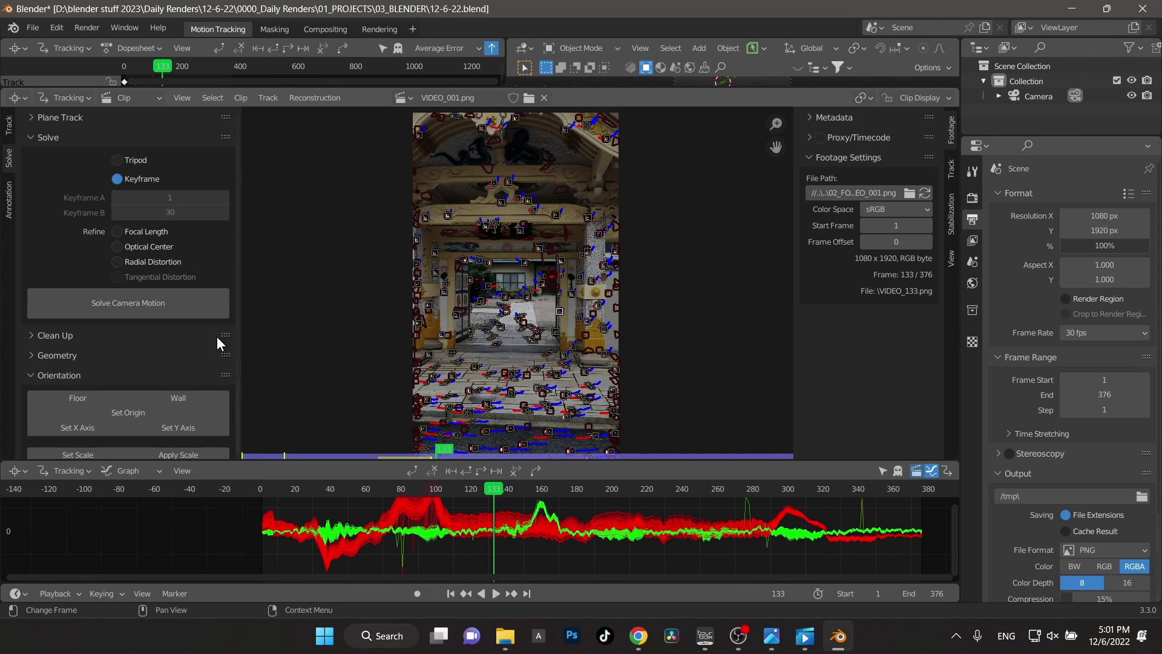
{"action": "left_click", "coordinate": [115, 232]}
{"action": "left_click", "coordinate": [115, 245]}
{"action": "left_click", "coordinate": [117, 262]}
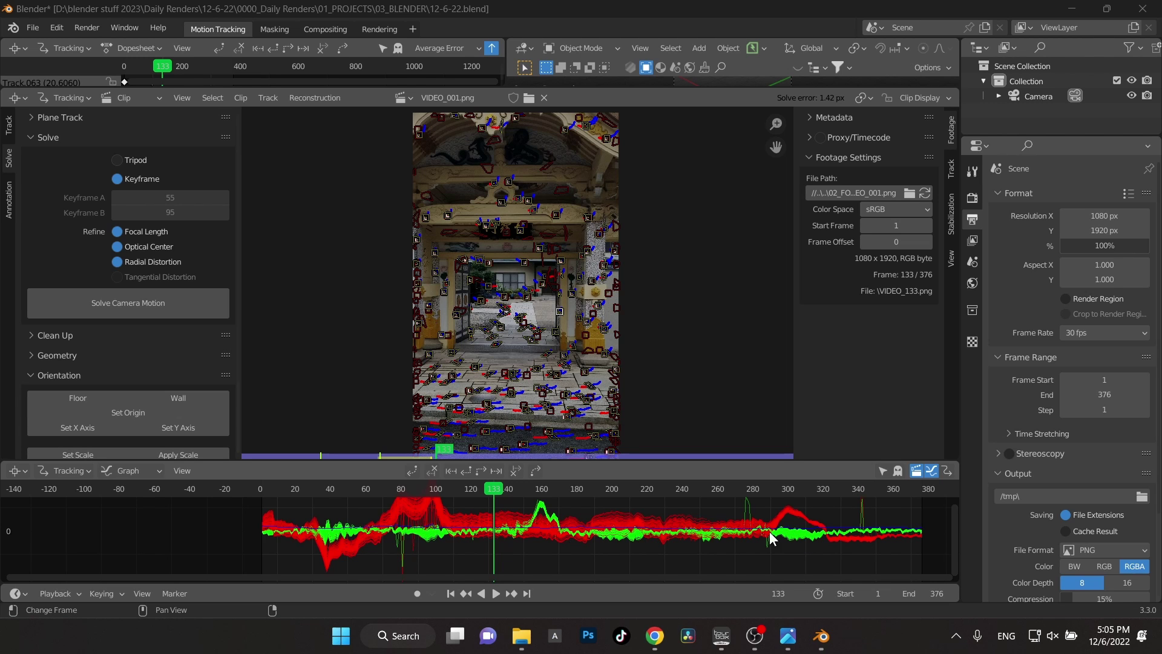
- Save the project and delete the outlier tracks whose graph curves spike near frames 80, 277 and 343
{"action": "left_click", "coordinate": [747, 510]}
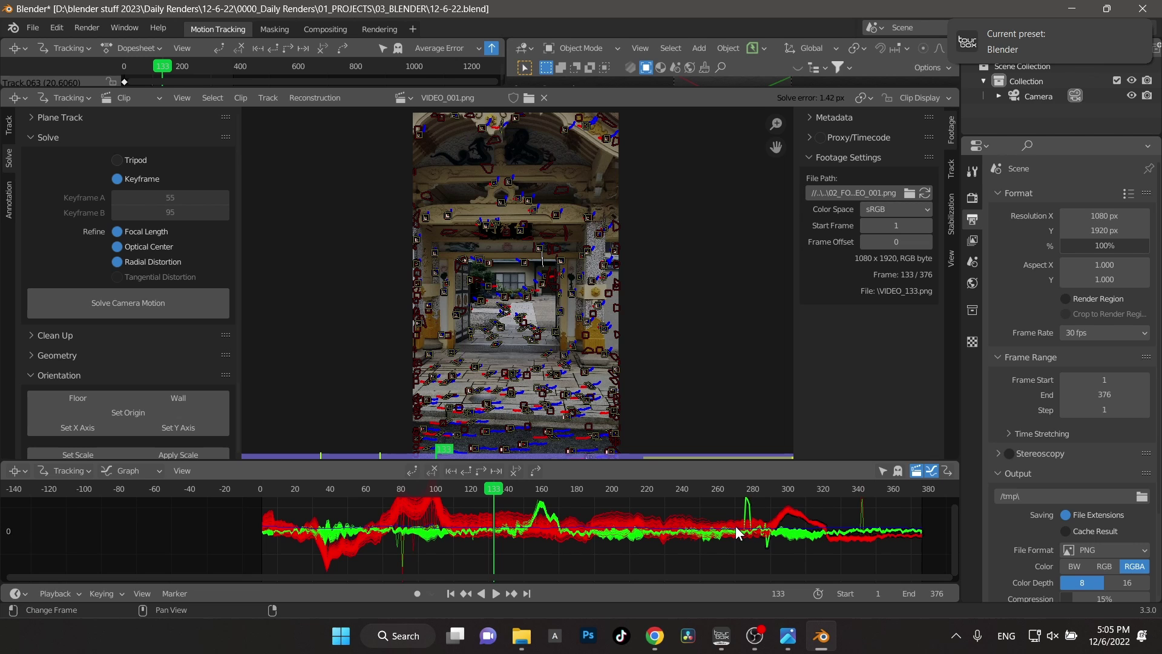
{"action": "key", "text": "ctrl+s"}
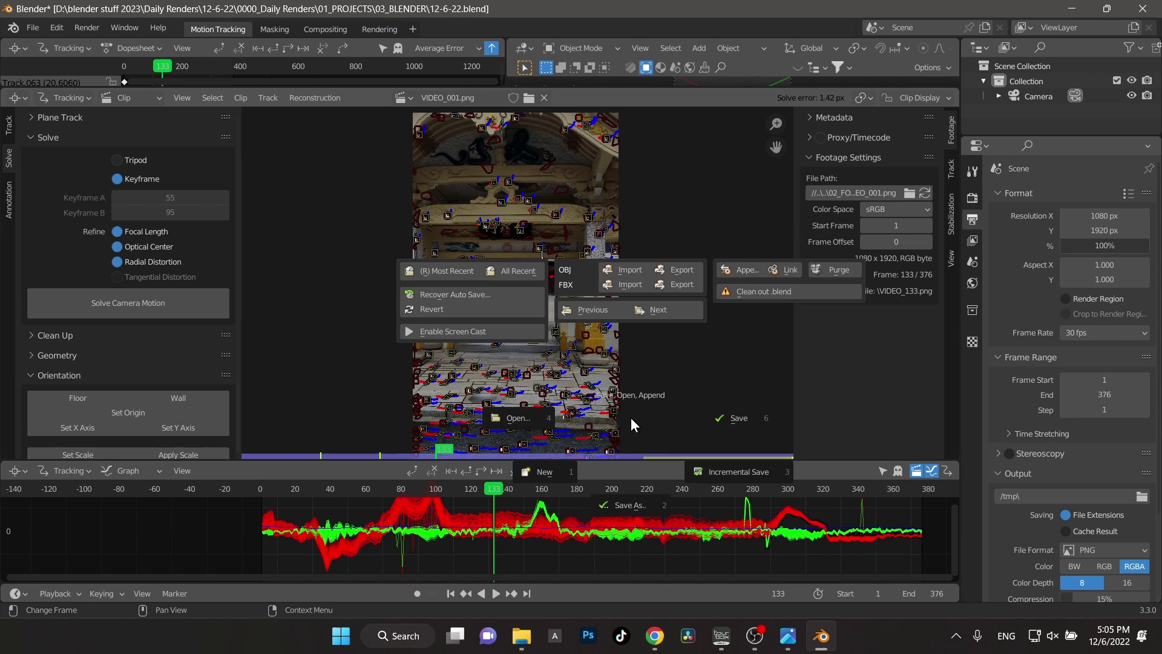
{"action": "left_click", "coordinate": [708, 422]}
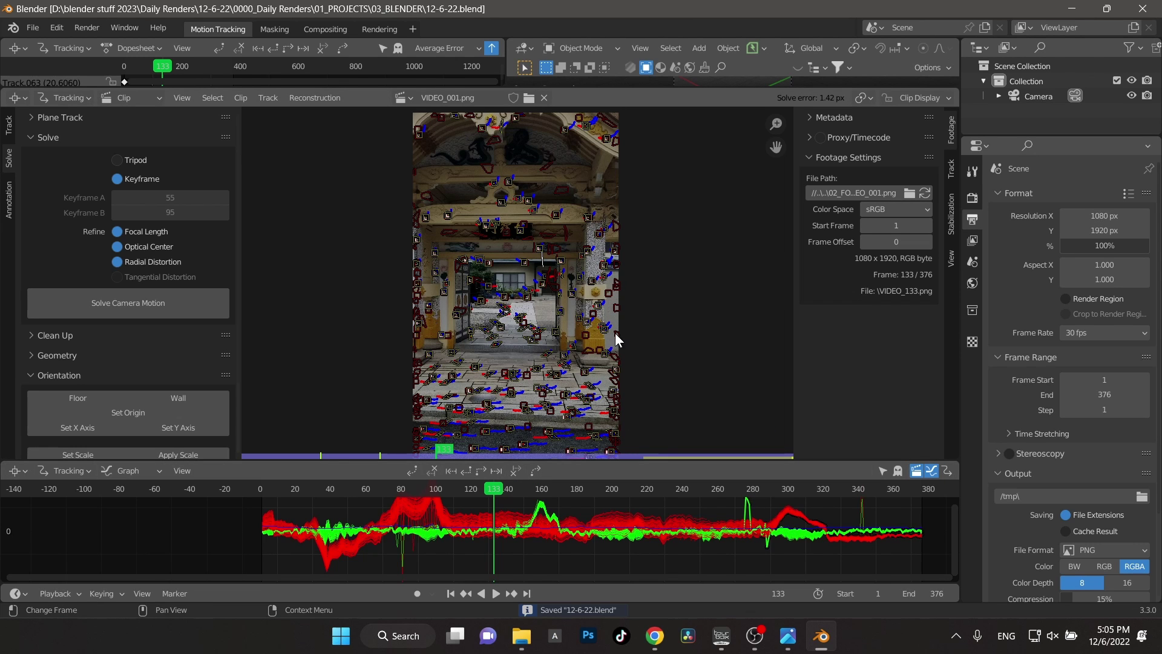
{"action": "key", "text": "x"}
{"action": "left_click", "coordinate": [669, 351]}
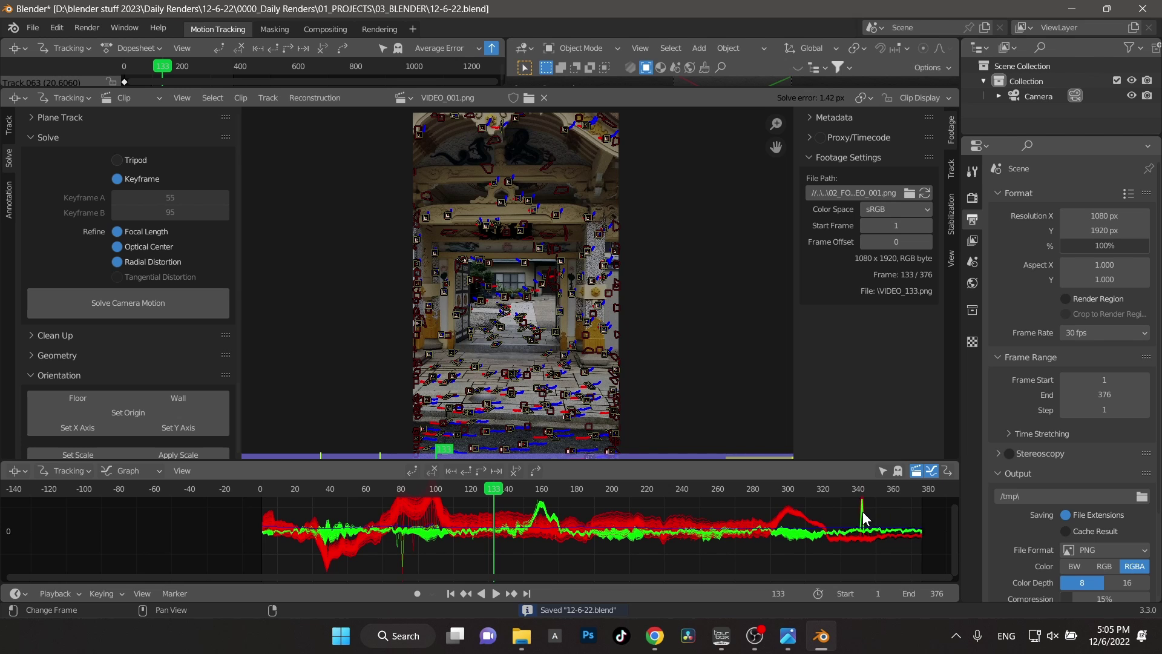
{"action": "key", "text": "x"}
{"action": "left_click", "coordinate": [403, 557]}
{"action": "scroll", "coordinate": [405, 552], "scroll_direction": "down", "scroll_amount": 1}
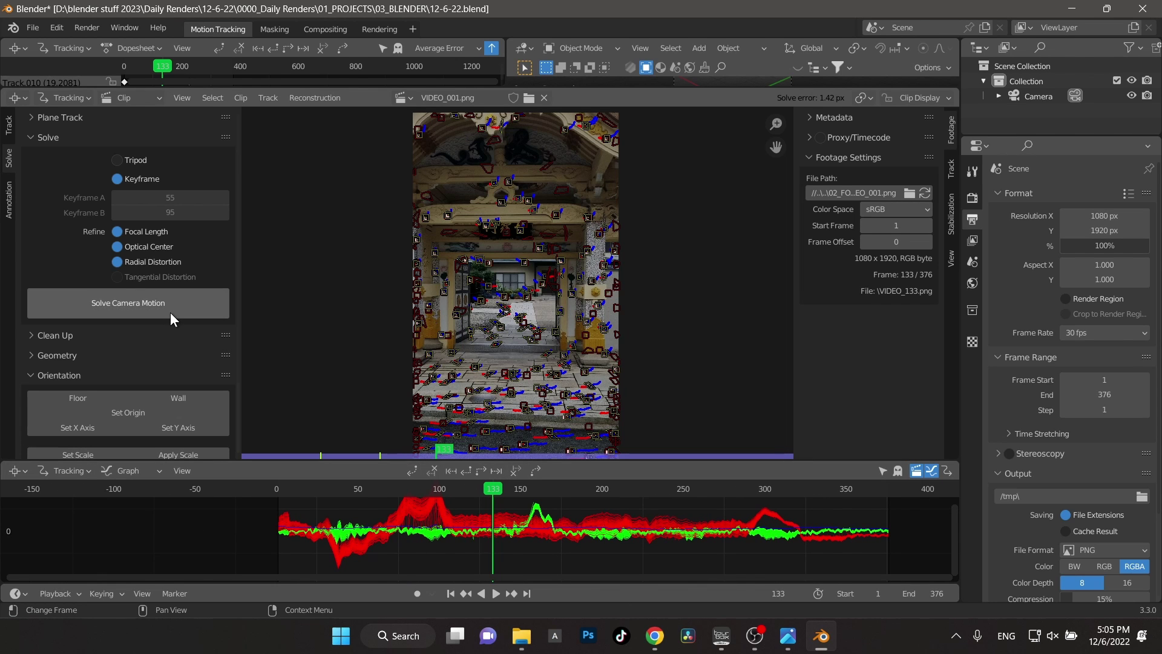
- Re-solve the camera motion, revert the project to its last saved version, and solve again with automatic keyframes
{"action": "left_click", "coordinate": [170, 312]}
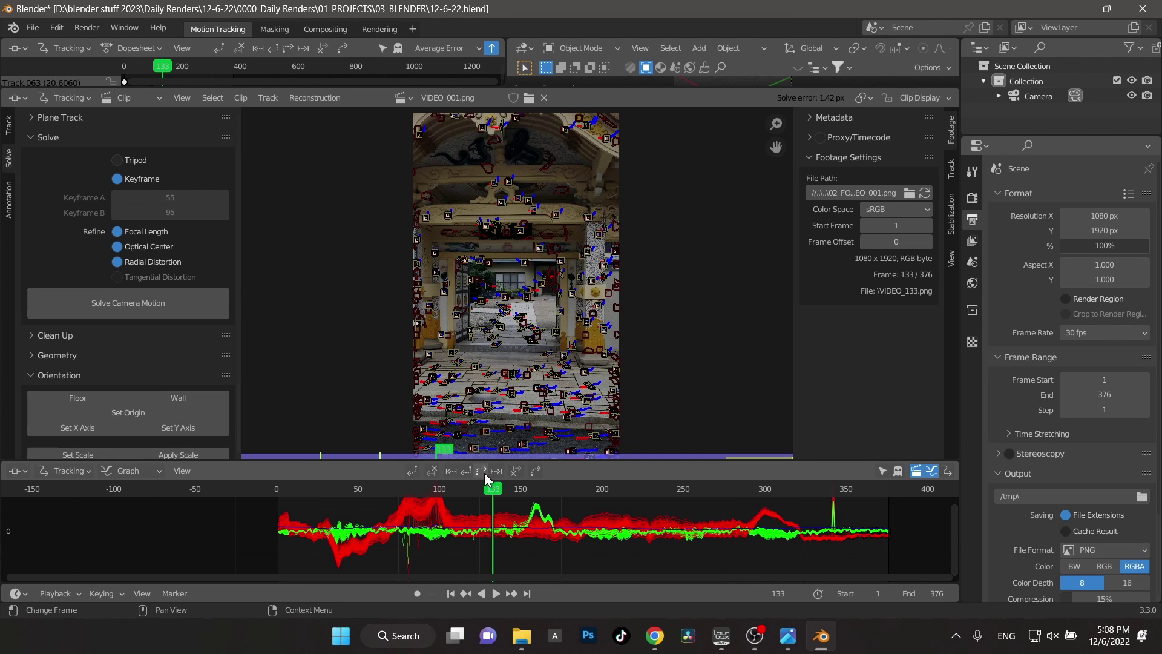
{"action": "left_click", "coordinate": [43, 20]}
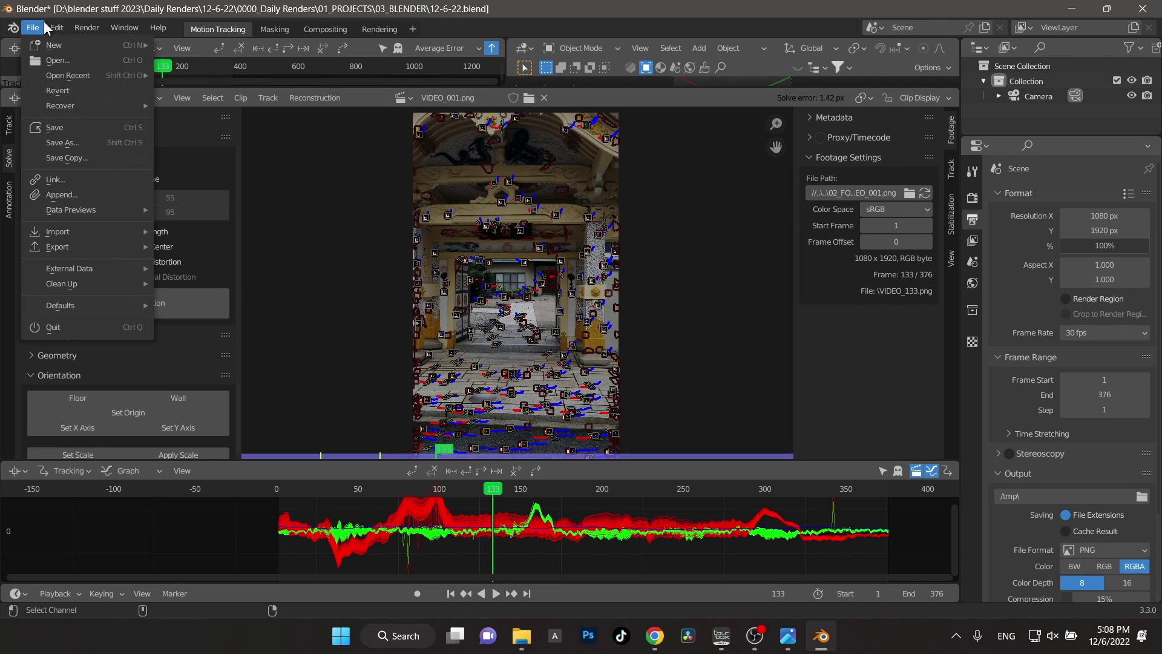
{"action": "left_click", "coordinate": [88, 96]}
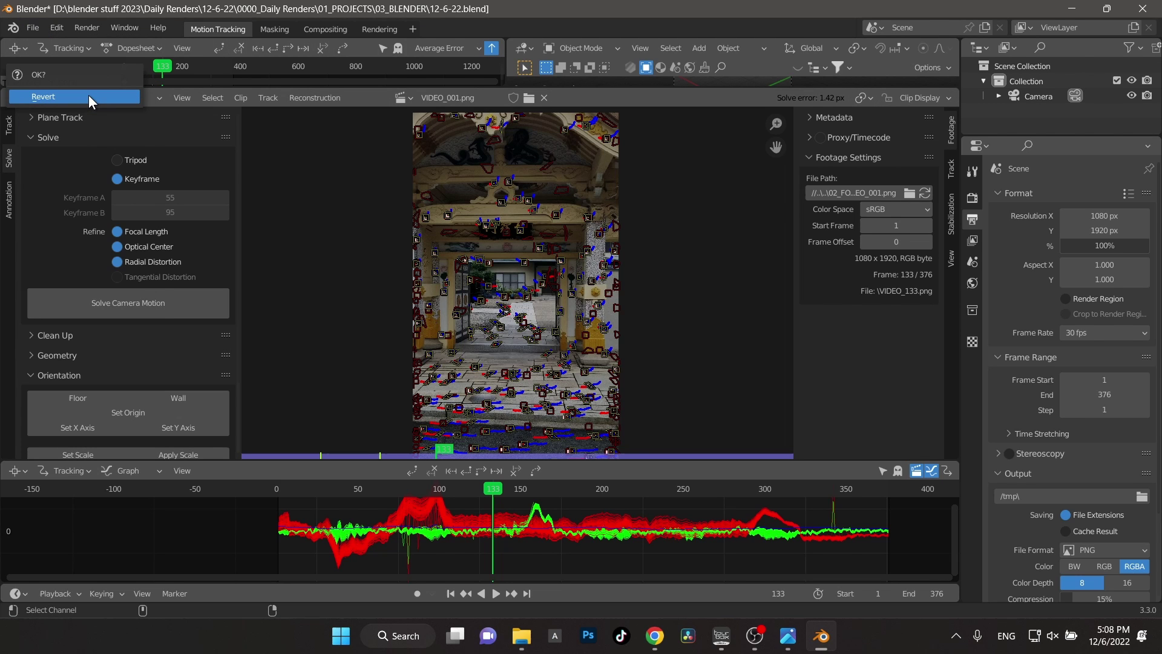
{"action": "left_click", "coordinate": [45, 97]}
{"action": "left_click", "coordinate": [33, 27]}
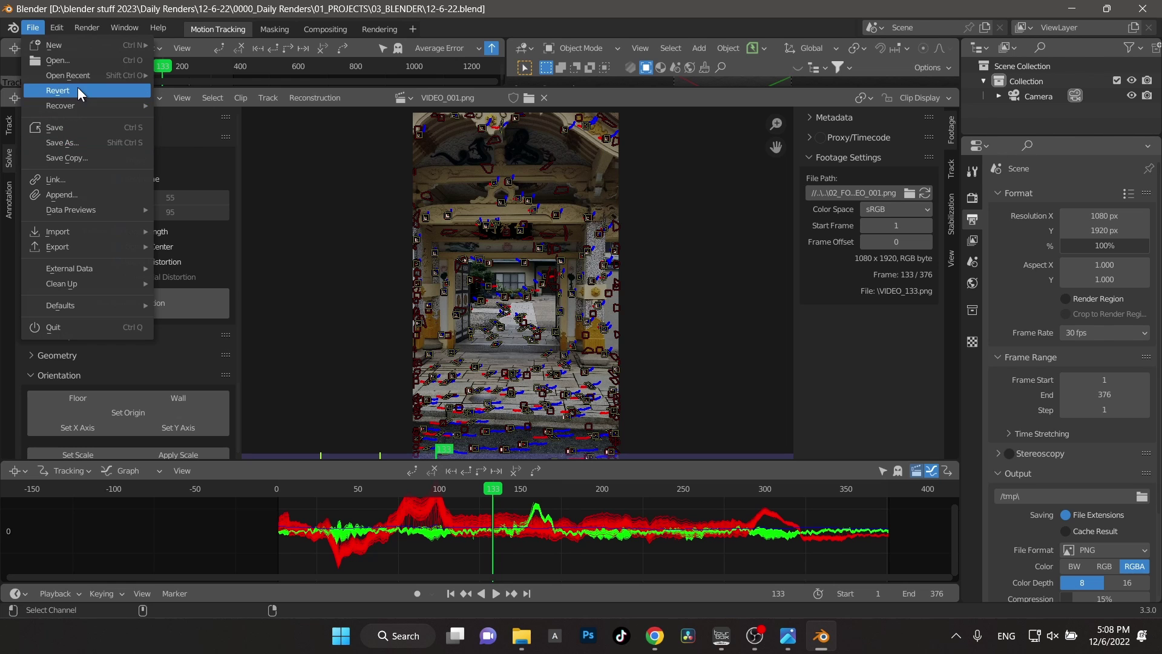
{"action": "left_click", "coordinate": [28, 30]}
{"action": "left_click", "coordinate": [27, 32]}
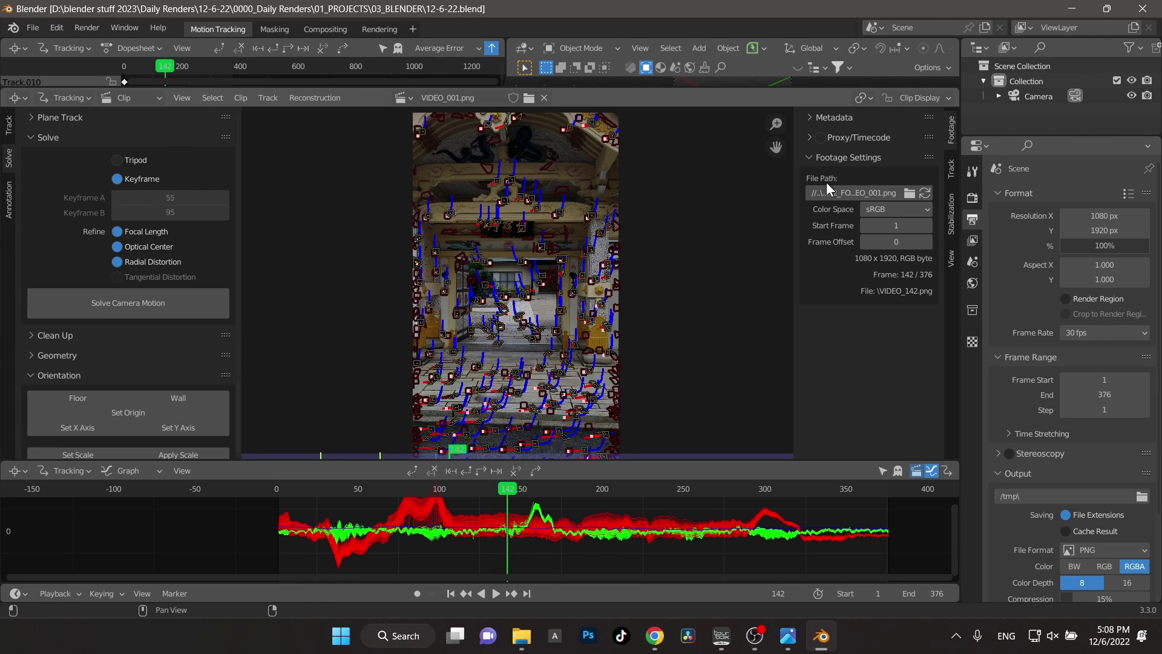
{"action": "left_click", "coordinate": [128, 312]}
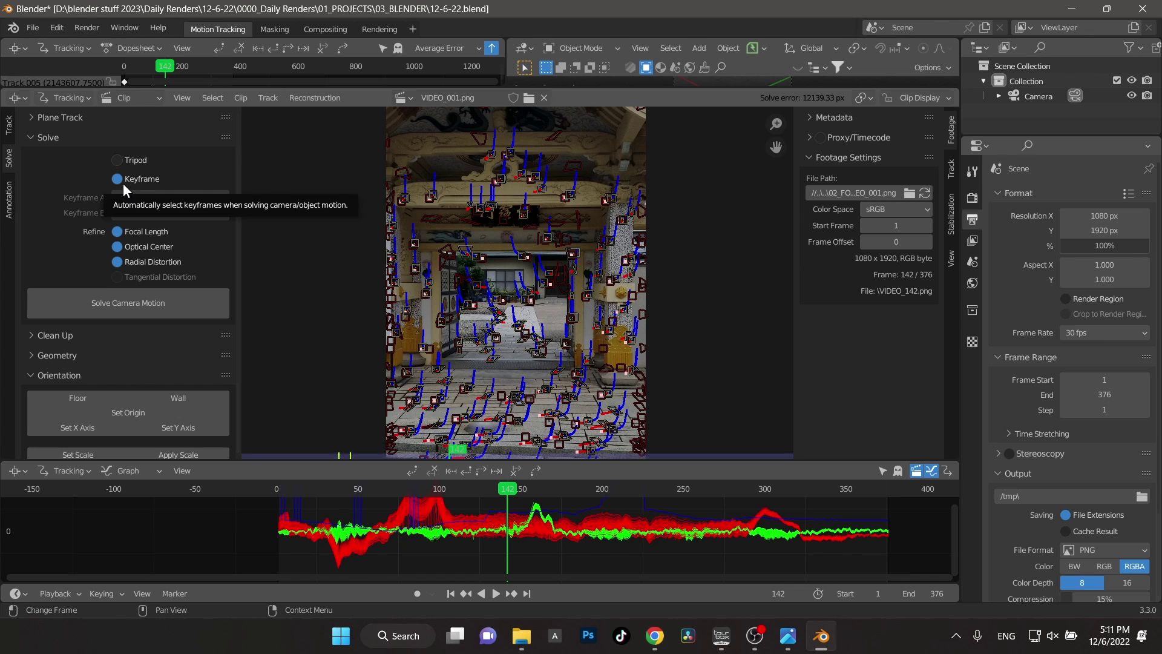
- Turn off automatic keyframe selection at frame 88 and set Keyframe A of the solve to 88
{"action": "left_click_drag", "start_coordinate": [509, 490], "coordinate": [420, 490]}
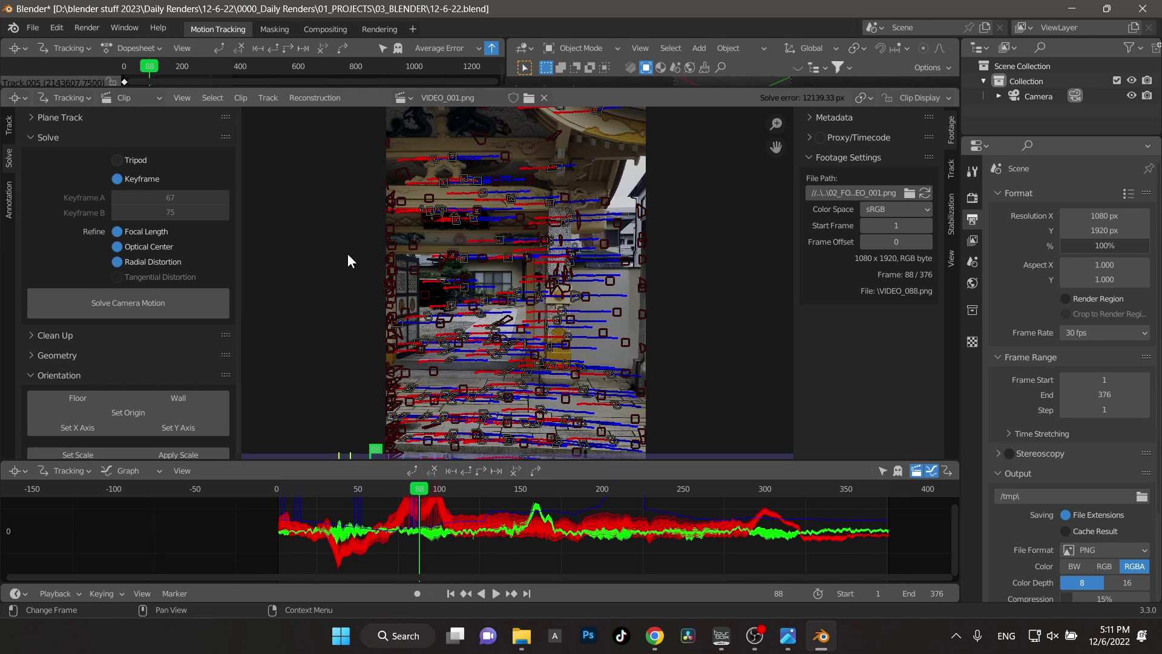
{"action": "left_click", "coordinate": [117, 180]}
{"action": "double_click", "coordinate": [170, 197]}
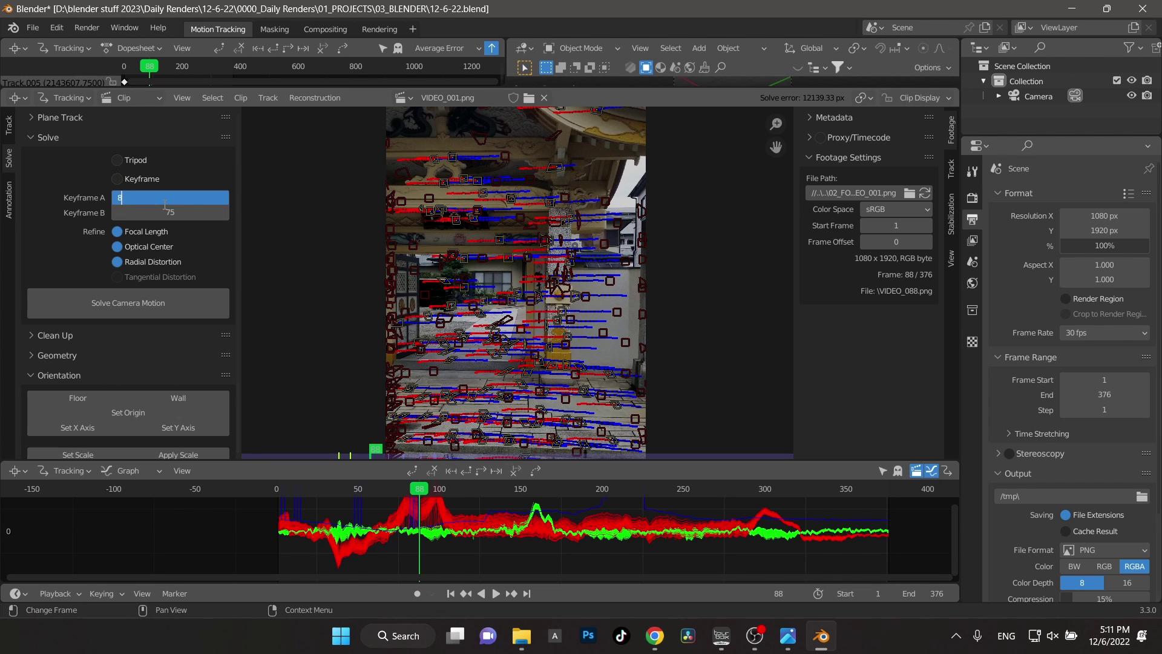
{"action": "type", "text": "88"}
{"action": "key", "text": "Return"}
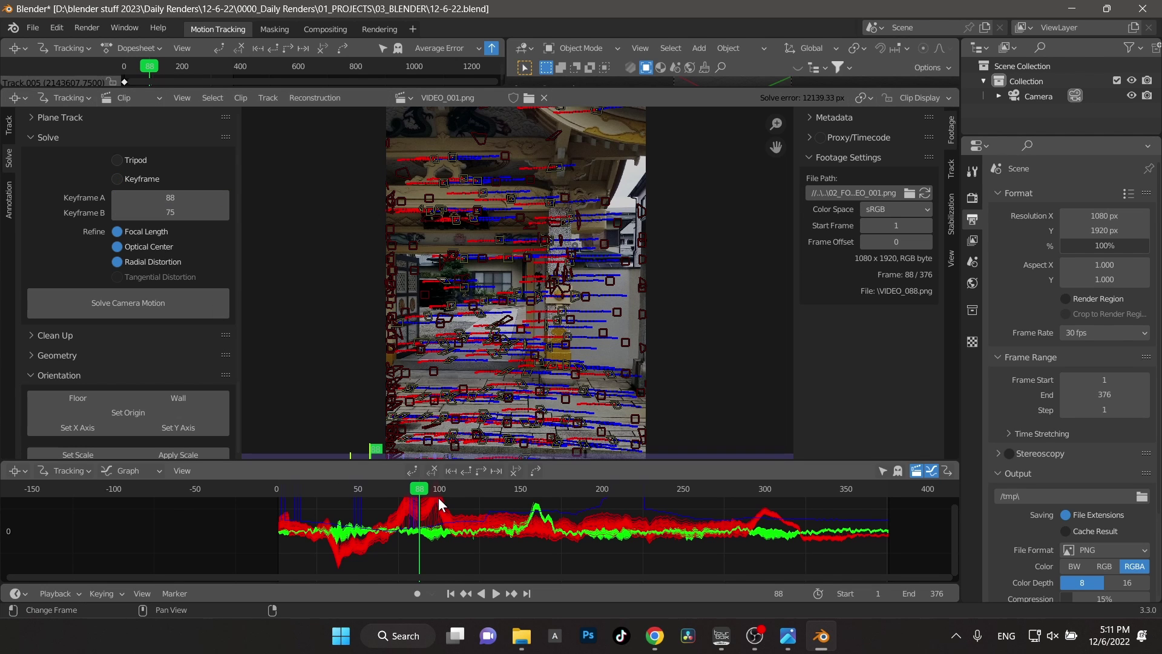
- Move to frame 112, set Keyframe B to 112 and solve the camera motion
{"action": "left_click_drag", "start_coordinate": [419, 492], "coordinate": [459, 496]}
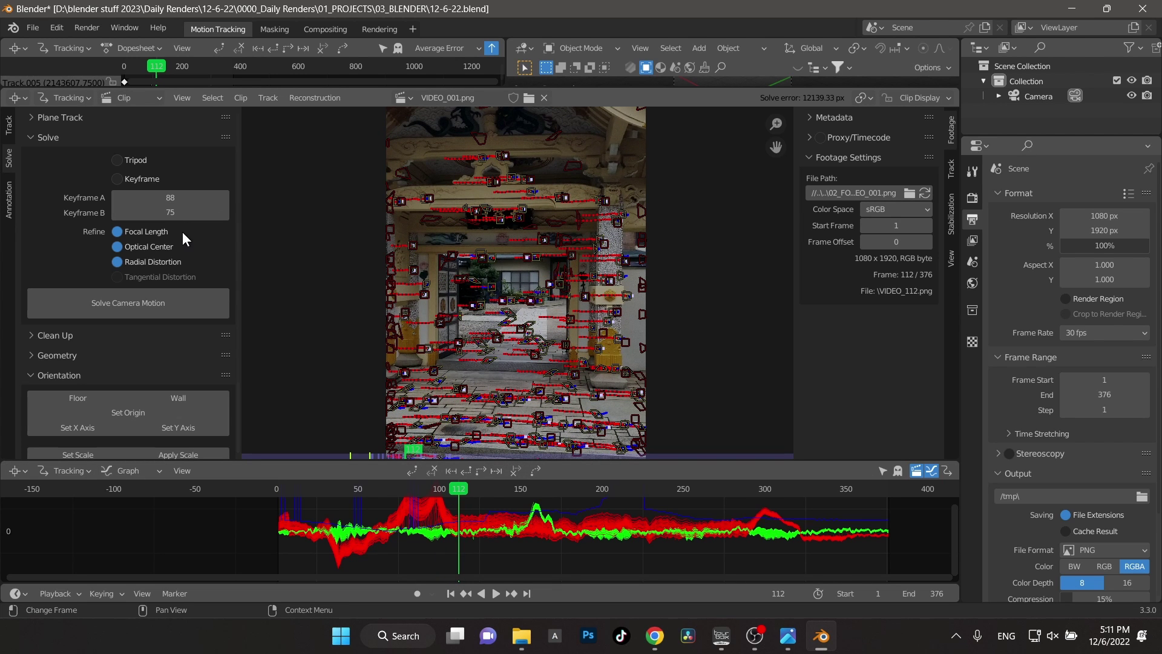
{"action": "double_click", "coordinate": [171, 211]}
{"action": "type", "text": "122"}
{"action": "key", "text": "Return"}
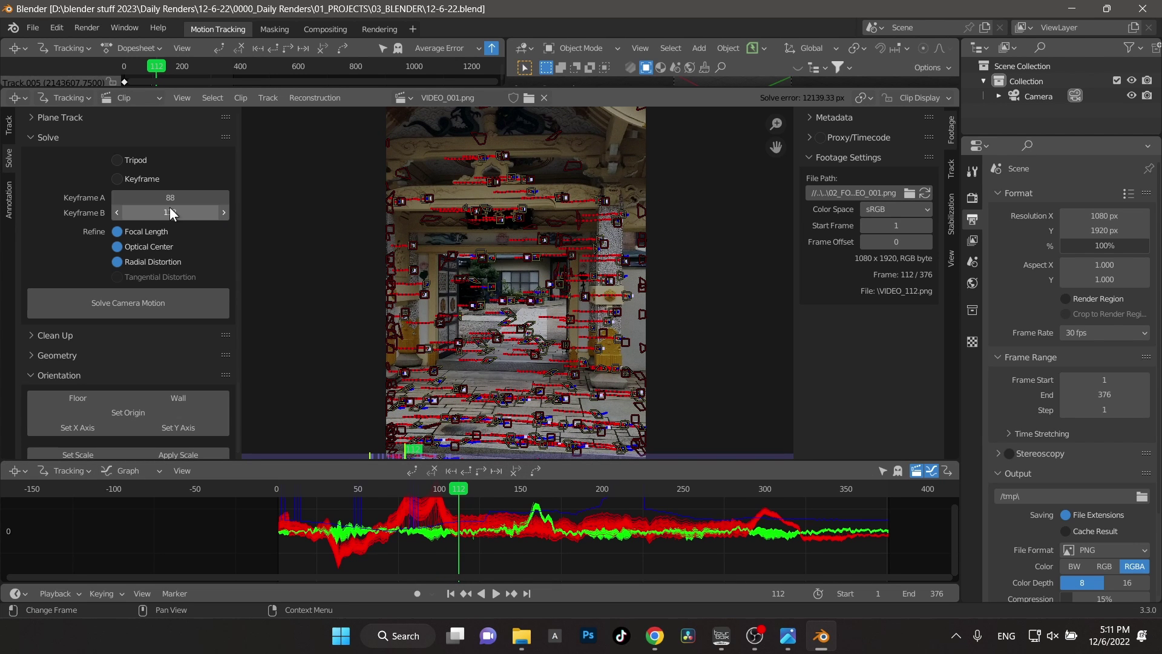
{"action": "left_click", "coordinate": [122, 310]}
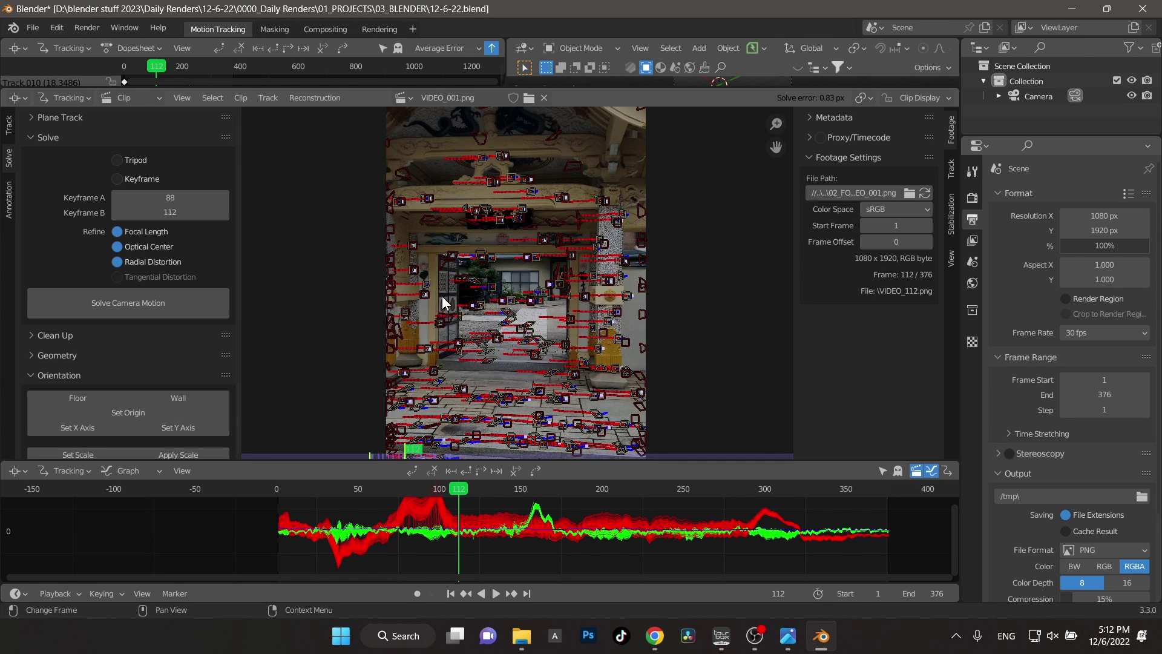
- Go to frame 118 and enlarge the dopesheet and 3D viewport to show the tracks' average errors
{"action": "mouse_move", "coordinate": [458, 492]}
{"action": "left_mouse_down"}
{"action": "mouse_move", "coordinate": [416, 492]}
{"action": "mouse_move", "coordinate": [468, 492]}
{"action": "left_mouse_up"}
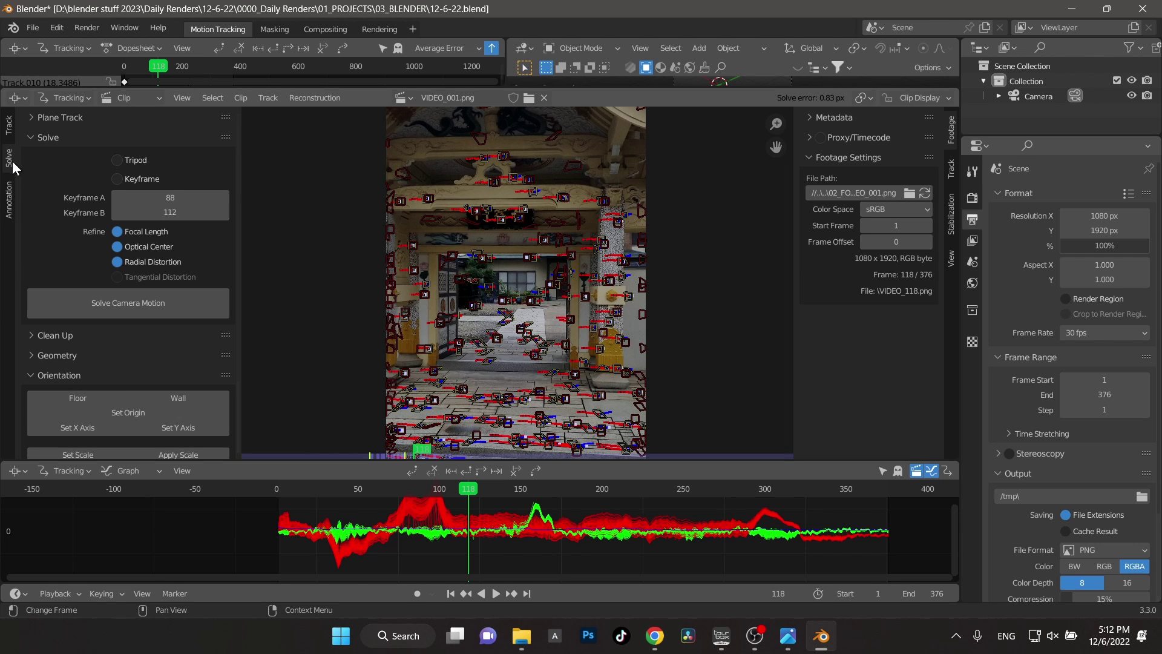
{"action": "scroll", "coordinate": [71, 363], "scroll_direction": "down", "scroll_amount": 1}
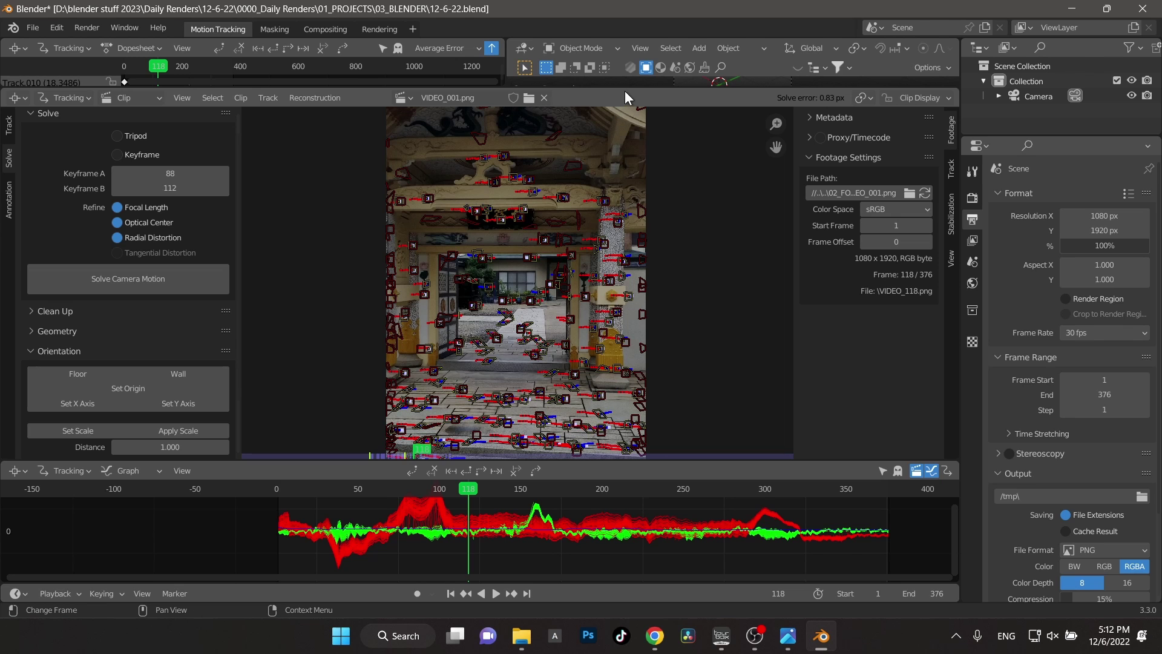
{"action": "left_click_drag", "start_coordinate": [625, 91], "coordinate": [625, 261]}
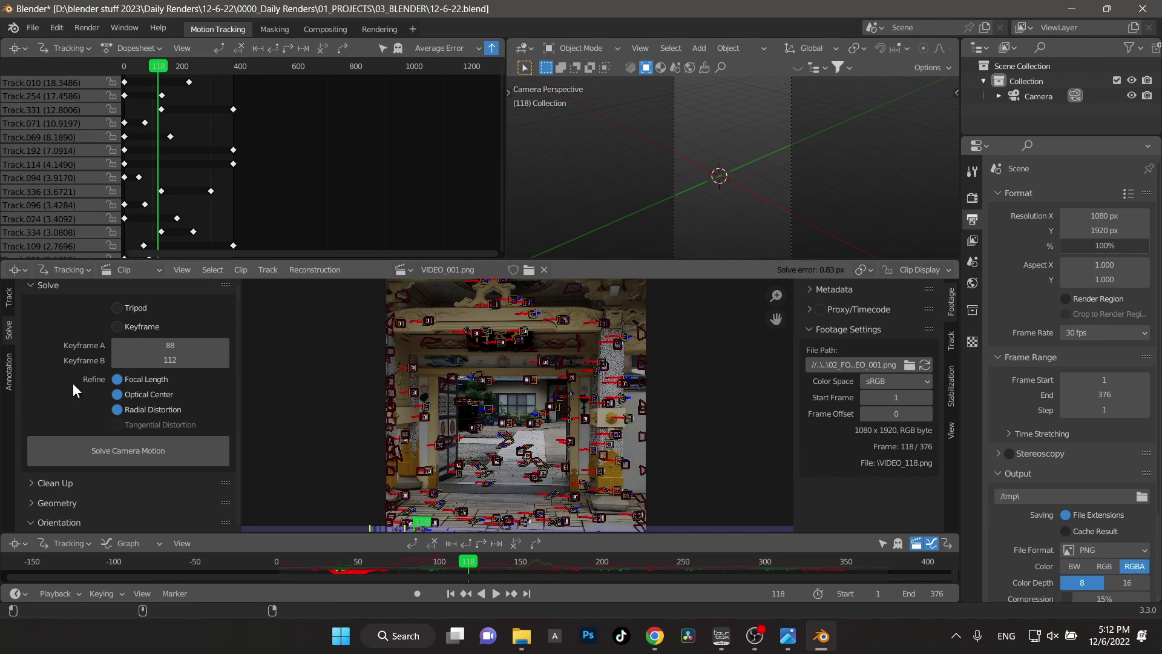
{"action": "scroll", "coordinate": [38, 348], "scroll_direction": "up", "scroll_amount": 1}
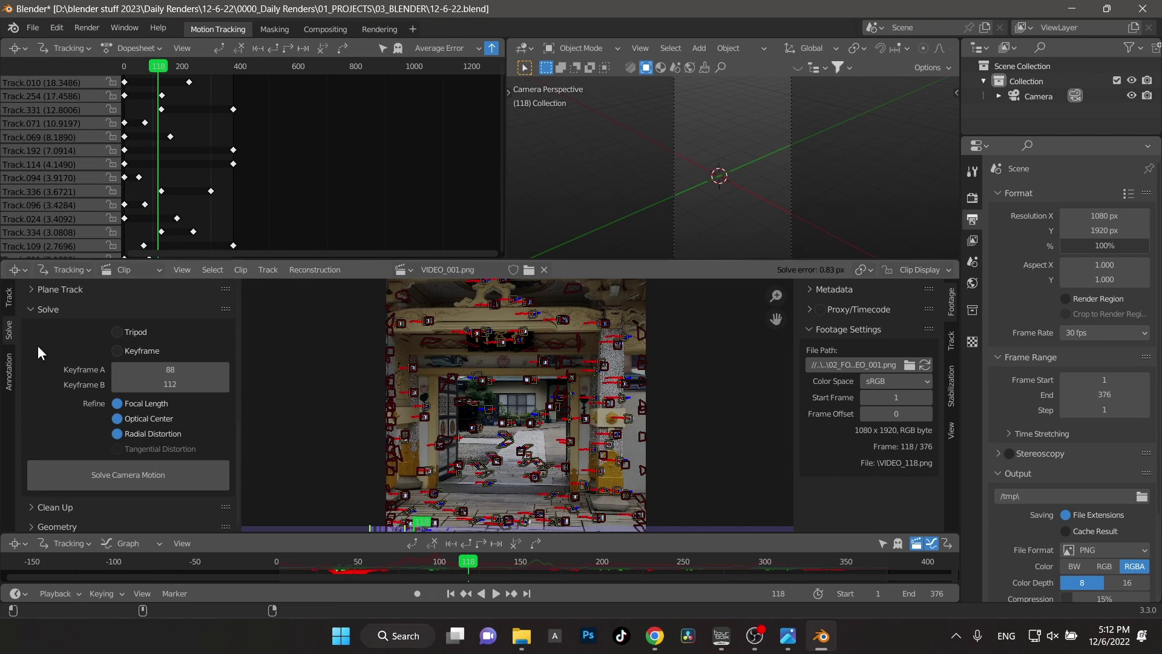
- Expand the Clean Up settings of the camera solve and set the error threshold to 10
{"action": "left_click", "coordinate": [36, 508]}
{"action": "scroll", "coordinate": [62, 433], "scroll_direction": "down", "scroll_amount": 4}
{"action": "scroll", "coordinate": [62, 432], "scroll_direction": "down", "scroll_amount": 1}
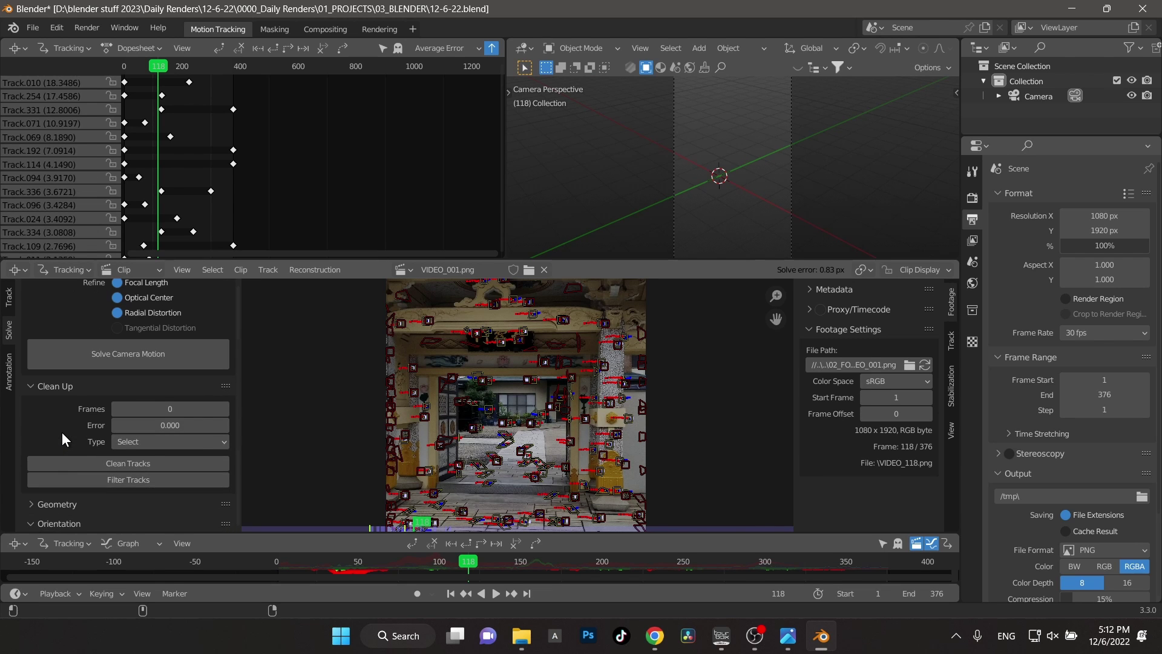
{"action": "left_click", "coordinate": [163, 426]}
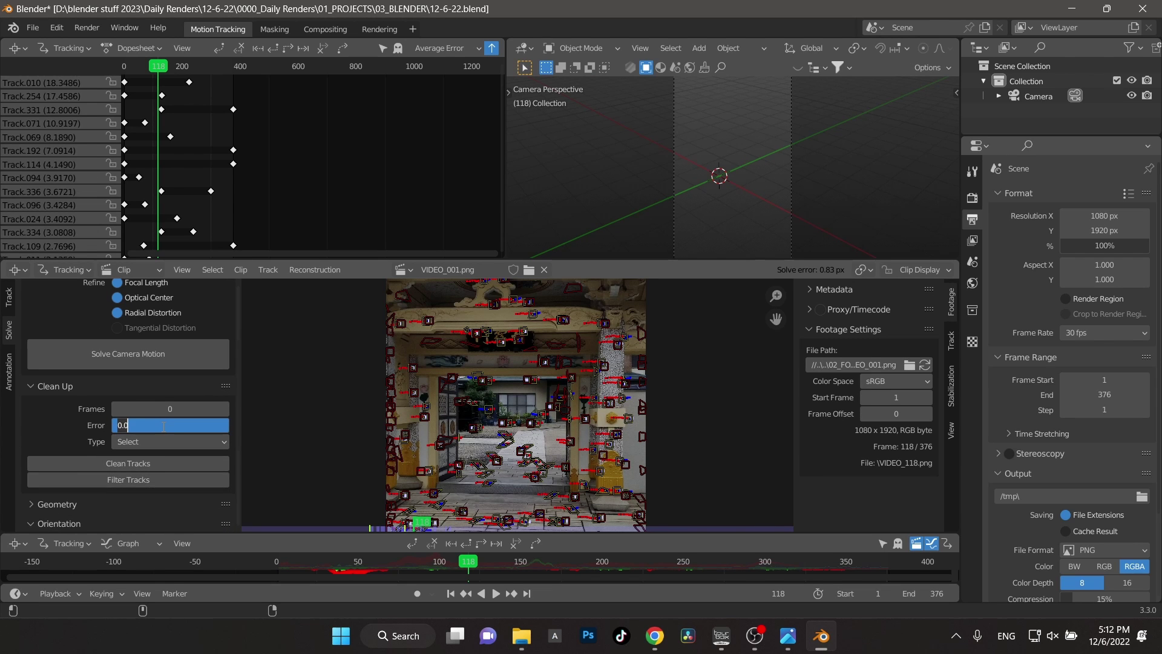
{"action": "type", "text": "10"}
{"action": "key", "text": "Return"}
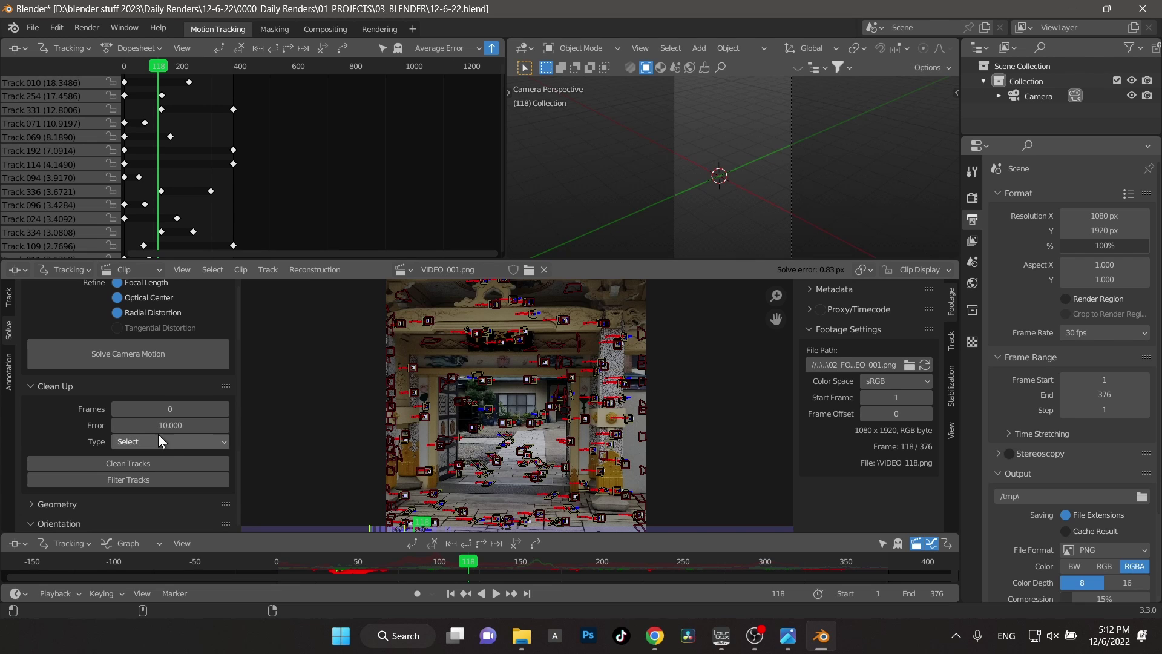
- Set the clean-up type to Delete Track, clean the tracks and solve the camera motion again
{"action": "left_click", "coordinate": [169, 446]}
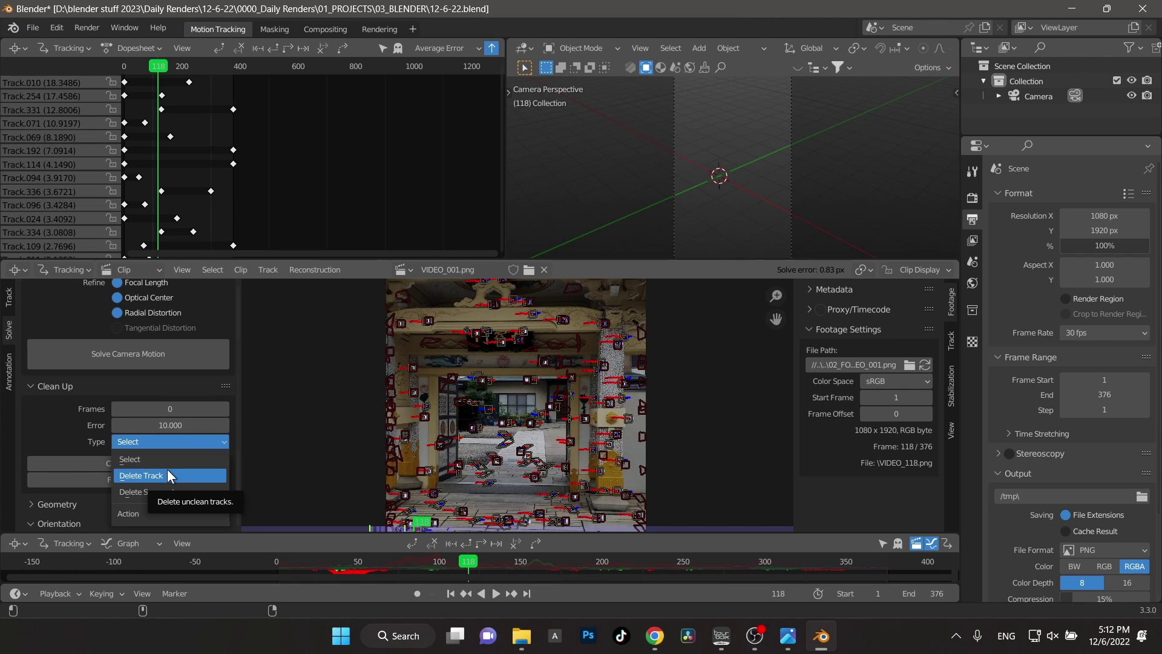
{"action": "left_click", "coordinate": [167, 470]}
{"action": "left_click", "coordinate": [167, 469]}
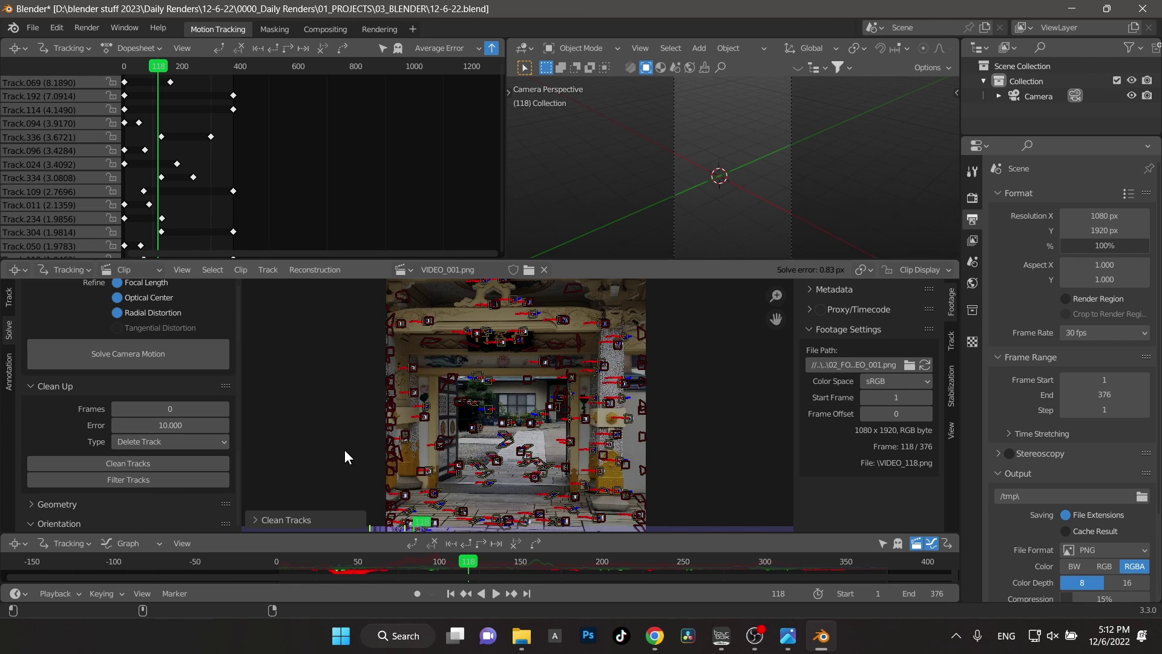
{"action": "left_click", "coordinate": [151, 354]}
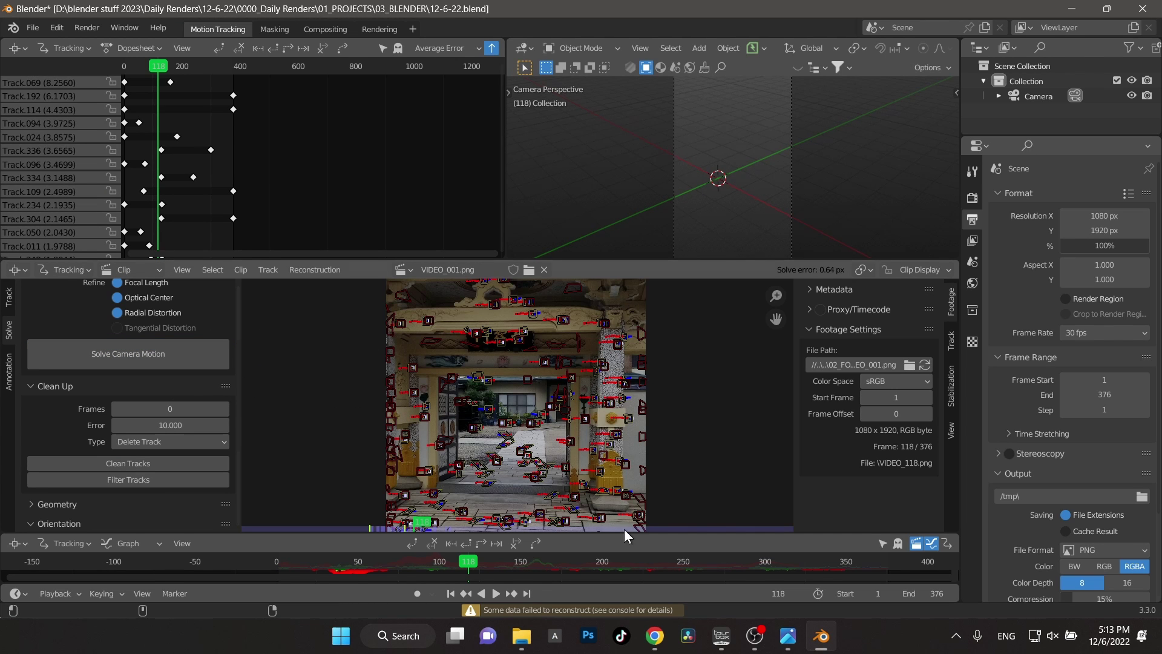
- Enlarge the tracking graph, clean tracks with an error threshold of 4 and re-solve the camera motion
{"action": "left_click_drag", "start_coordinate": [625, 532], "coordinate": [626, 458]}
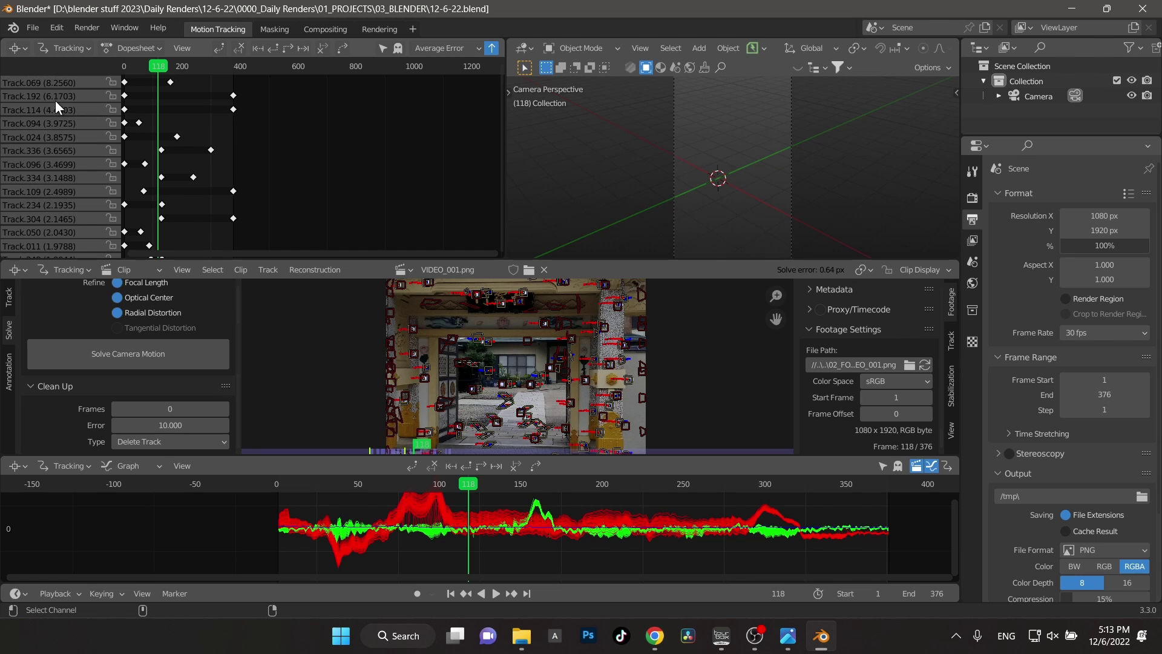
{"action": "left_click", "coordinate": [176, 425]}
{"action": "type", "text": "4"}
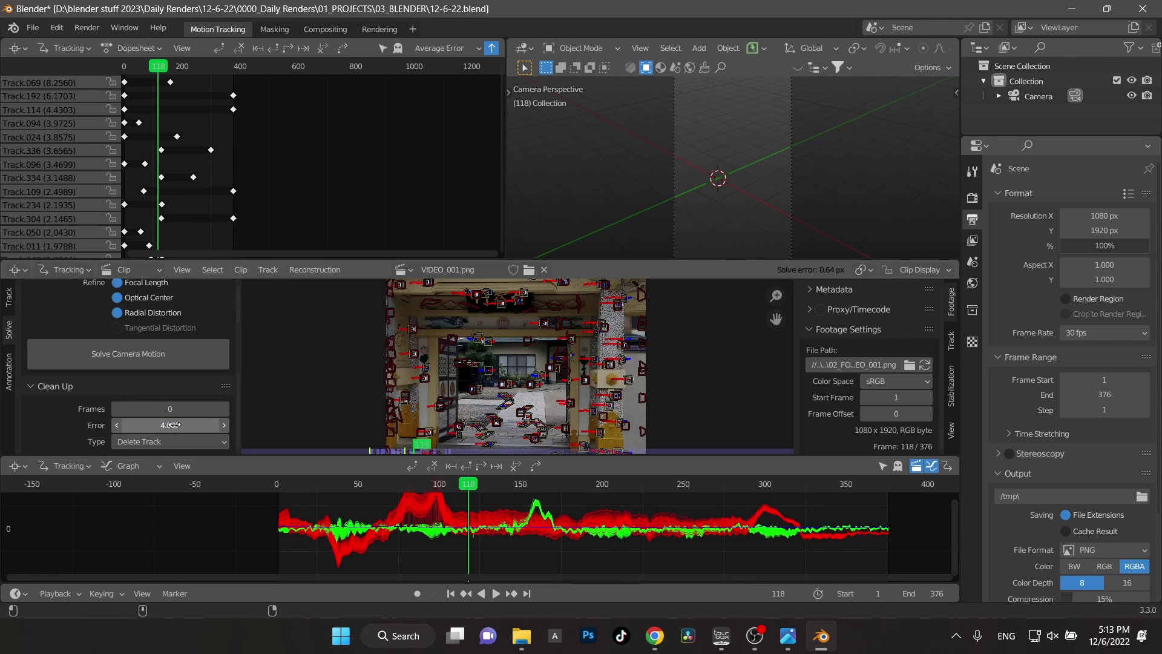
{"action": "key", "text": "Return"}
{"action": "scroll", "coordinate": [140, 451], "scroll_direction": "down", "scroll_amount": 1}
{"action": "left_click", "coordinate": [133, 439]}
{"action": "left_click", "coordinate": [159, 340]}
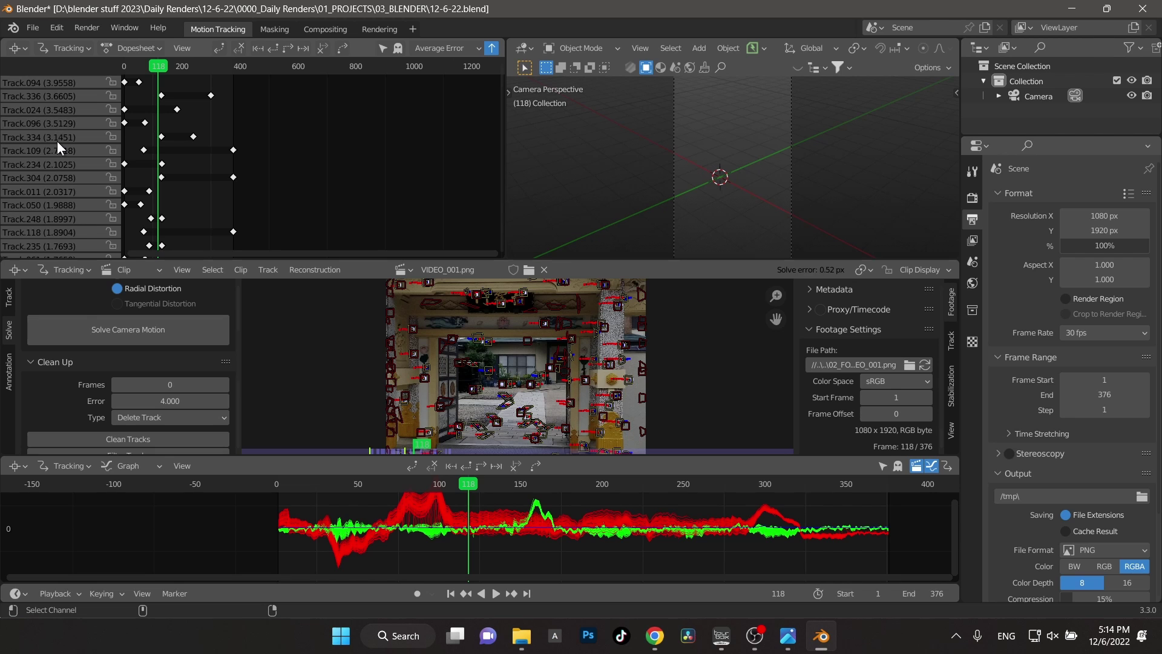
- Delete tracks with an error above 3, re-solve the camera motion and save the project
{"action": "left_click", "coordinate": [182, 402]}
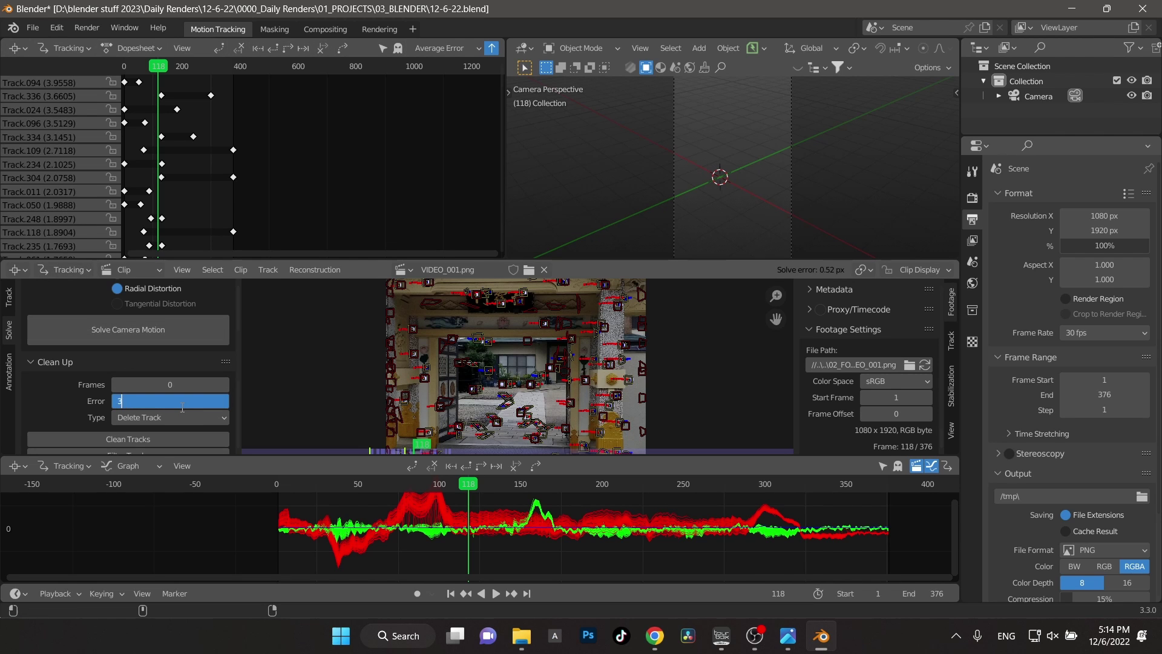
{"action": "type", "text": "3"}
{"action": "key", "text": "Return"}
{"action": "left_click", "coordinate": [145, 439]}
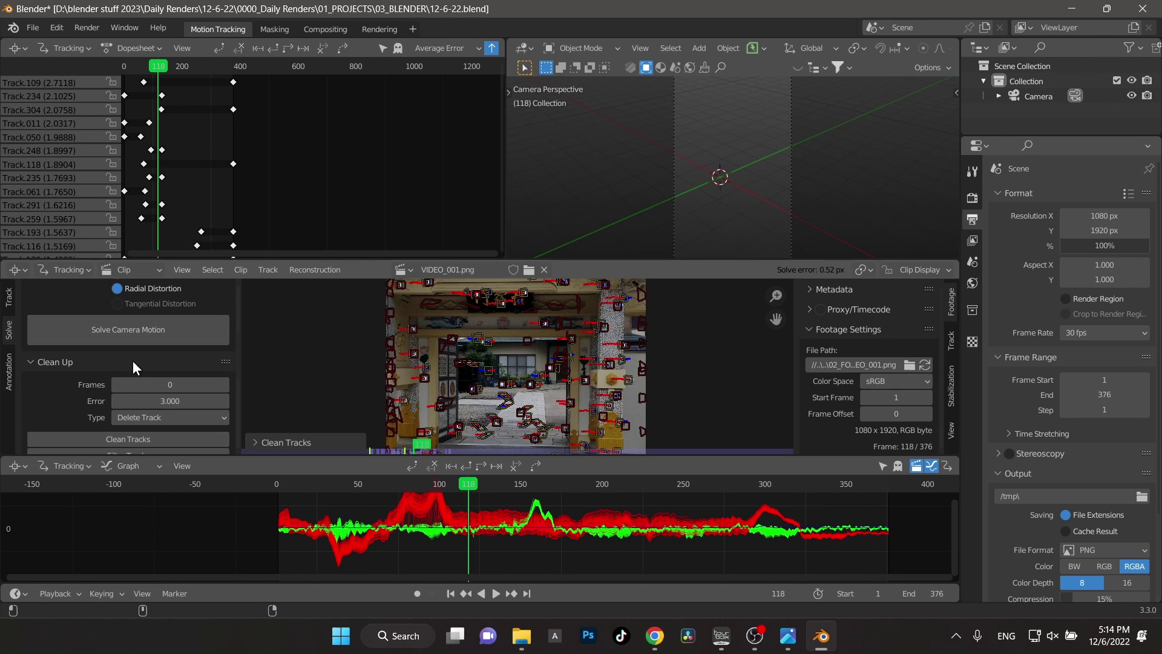
{"action": "left_click", "coordinate": [150, 322]}
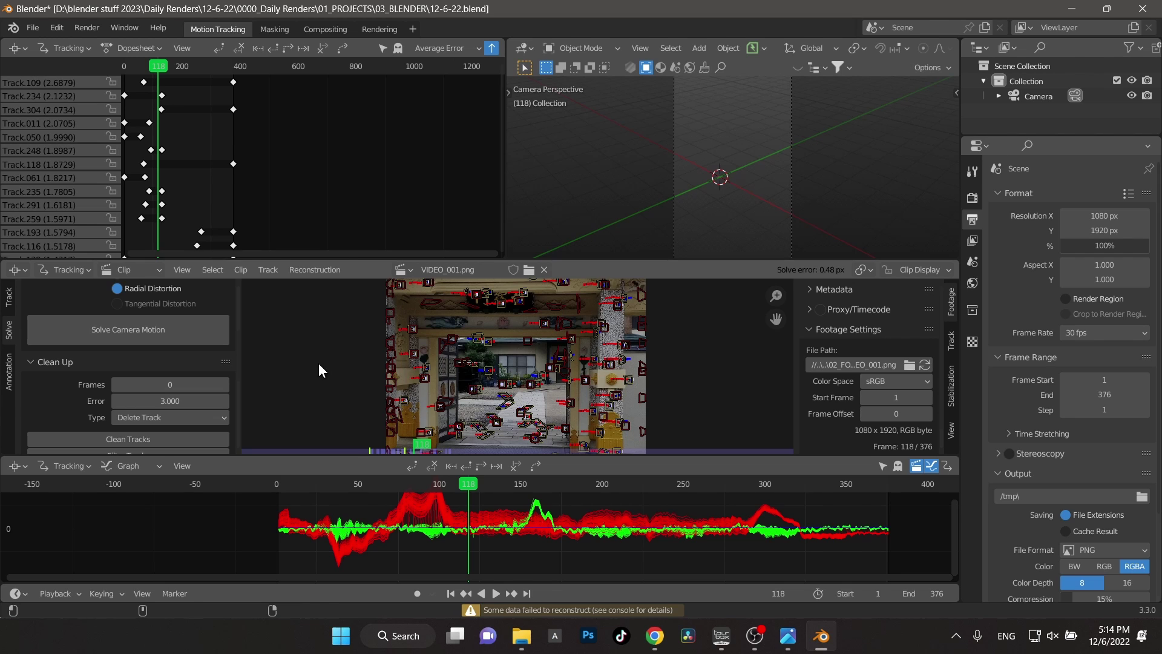
{"action": "key", "text": "ctrl+s"}
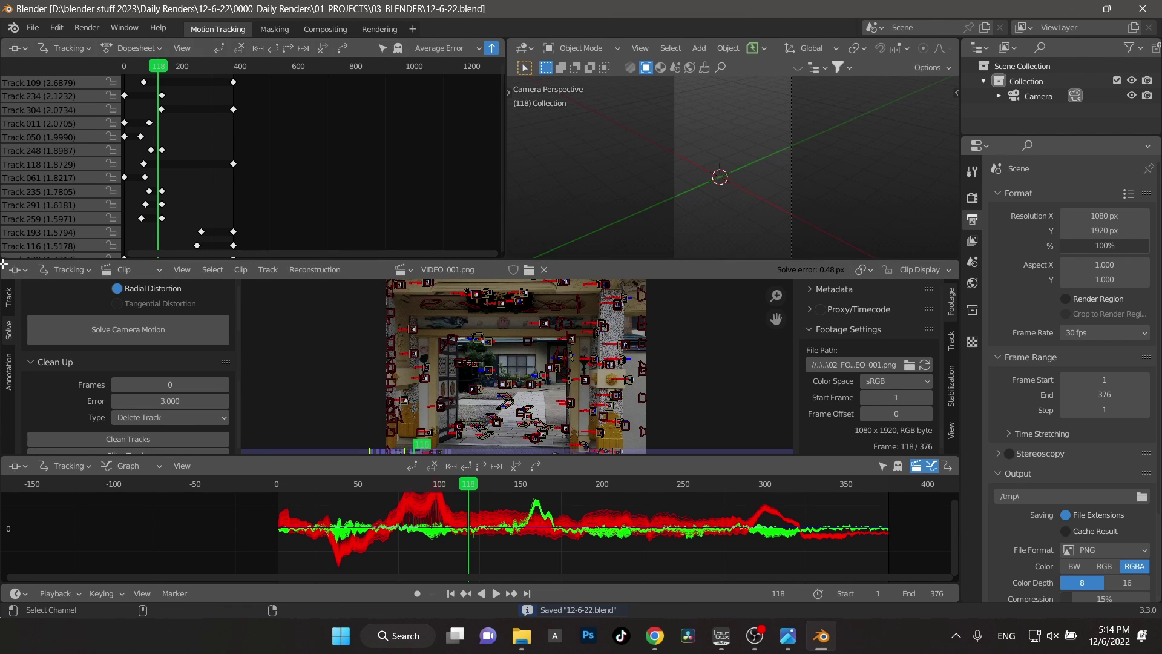
- Lower the clean-up error threshold to 2, clean the tracks and re-solve the camera motion
{"action": "left_click", "coordinate": [164, 402]}
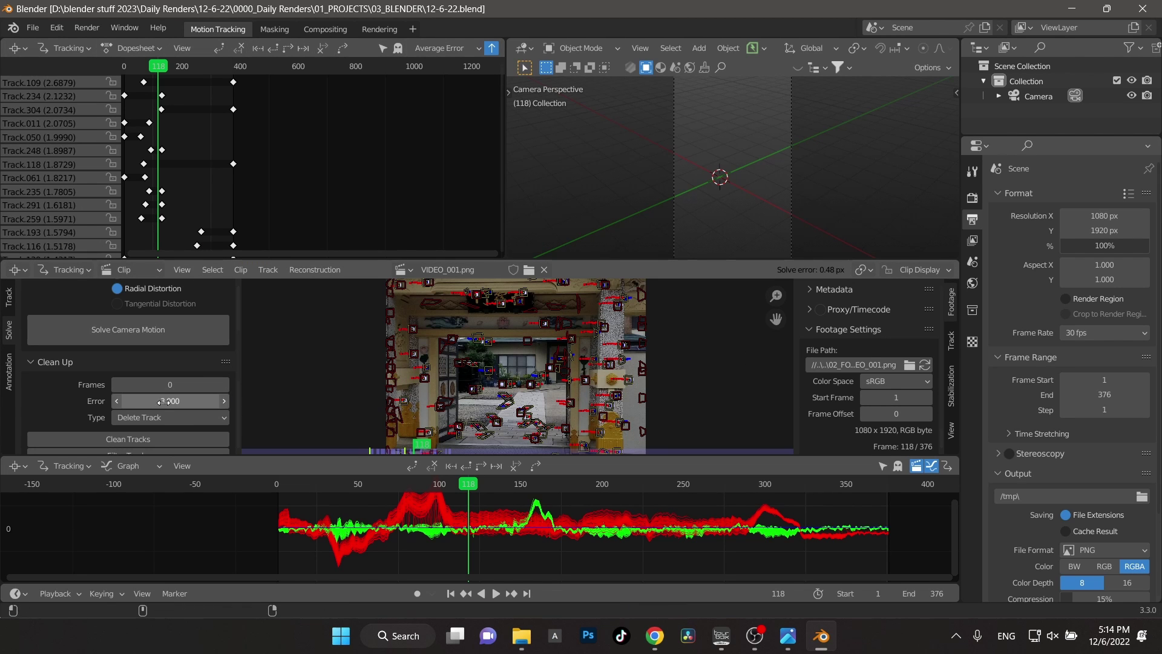
{"action": "type", "text": "2"}
{"action": "key", "text": "Return"}
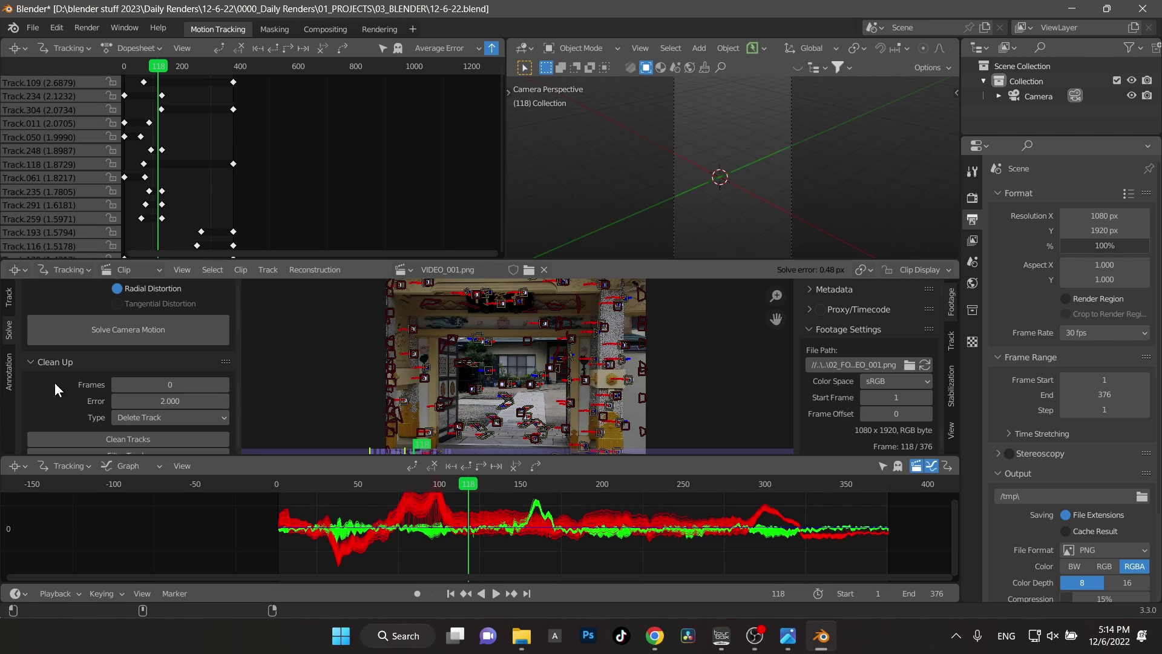
{"action": "scroll", "coordinate": [78, 394], "scroll_direction": "down", "scroll_amount": 1}
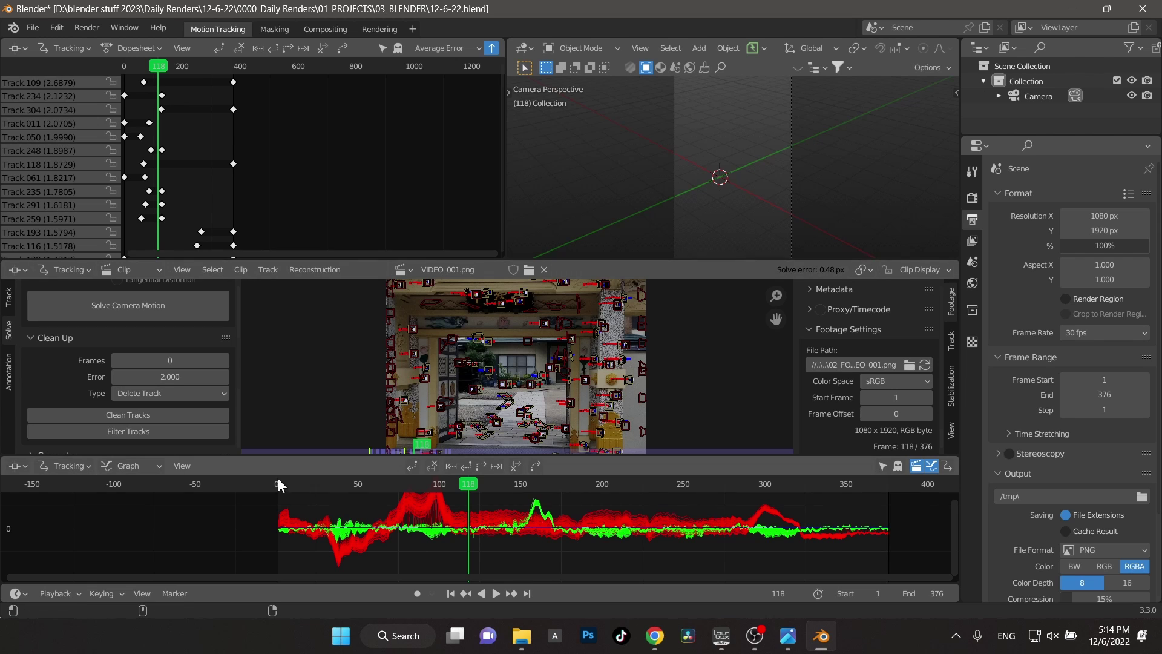
{"action": "left_click", "coordinate": [134, 415]}
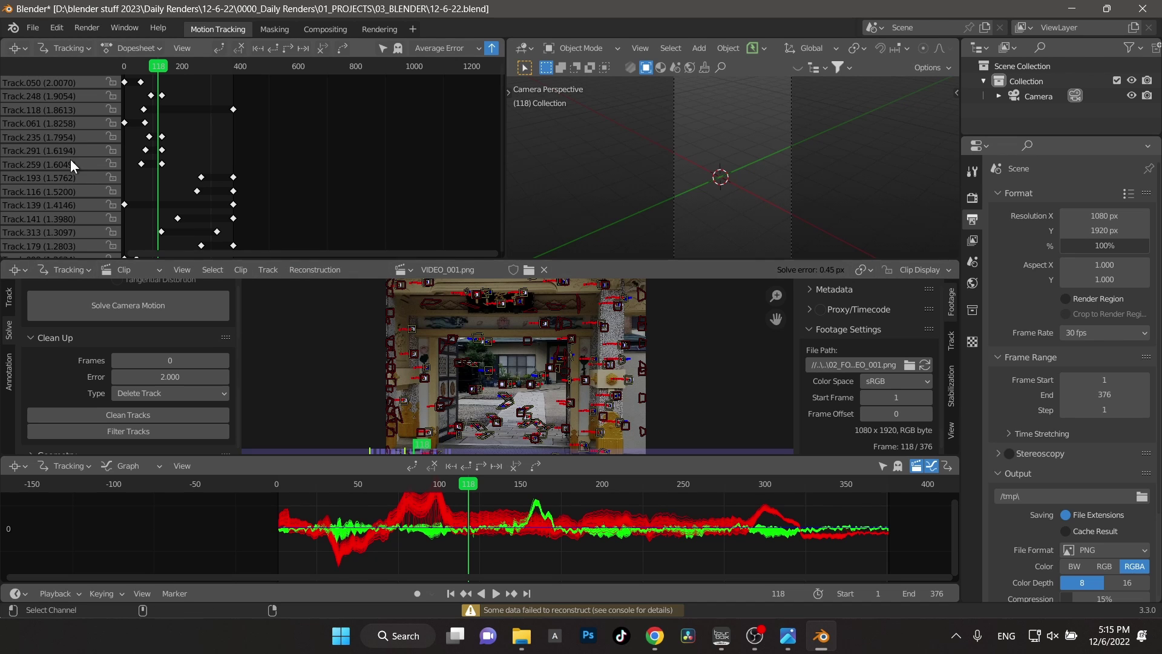
- Clean the tracks with the error threshold set to 1 and solve the camera motion again
{"action": "middle_click_drag", "start_coordinate": [309, 189], "coordinate": [330, 199]}
{"action": "left_click", "coordinate": [170, 376]}
{"action": "type", "text": "1"}
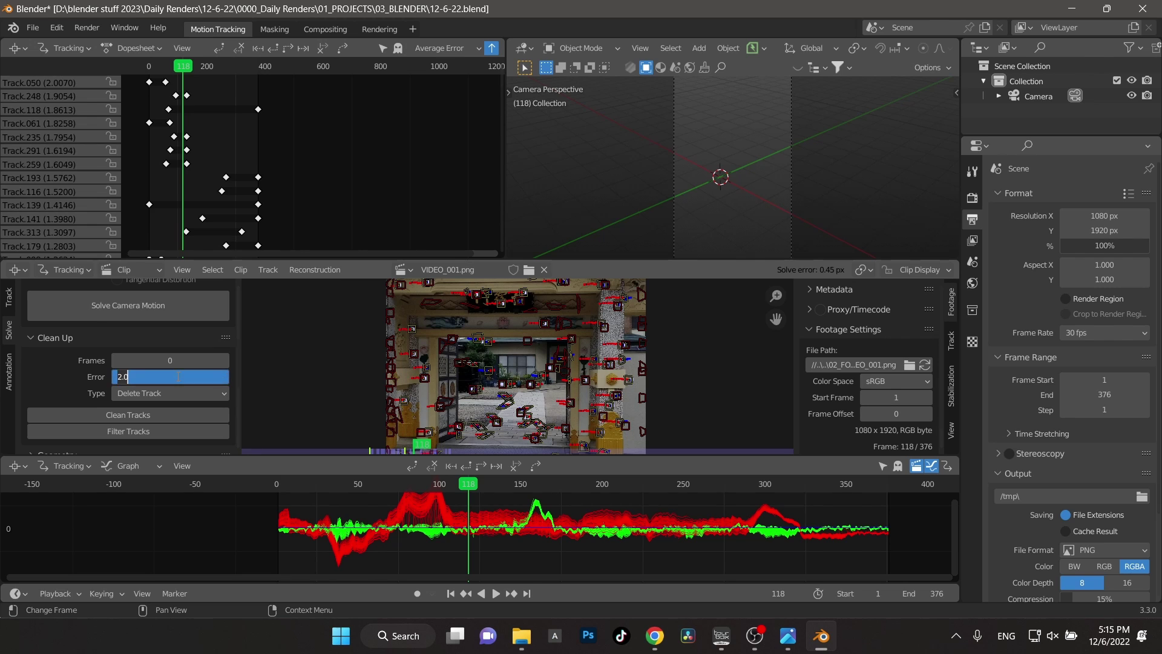
{"action": "key", "text": "Return"}
{"action": "left_click", "coordinate": [128, 415]}
{"action": "left_click", "coordinate": [94, 315]}
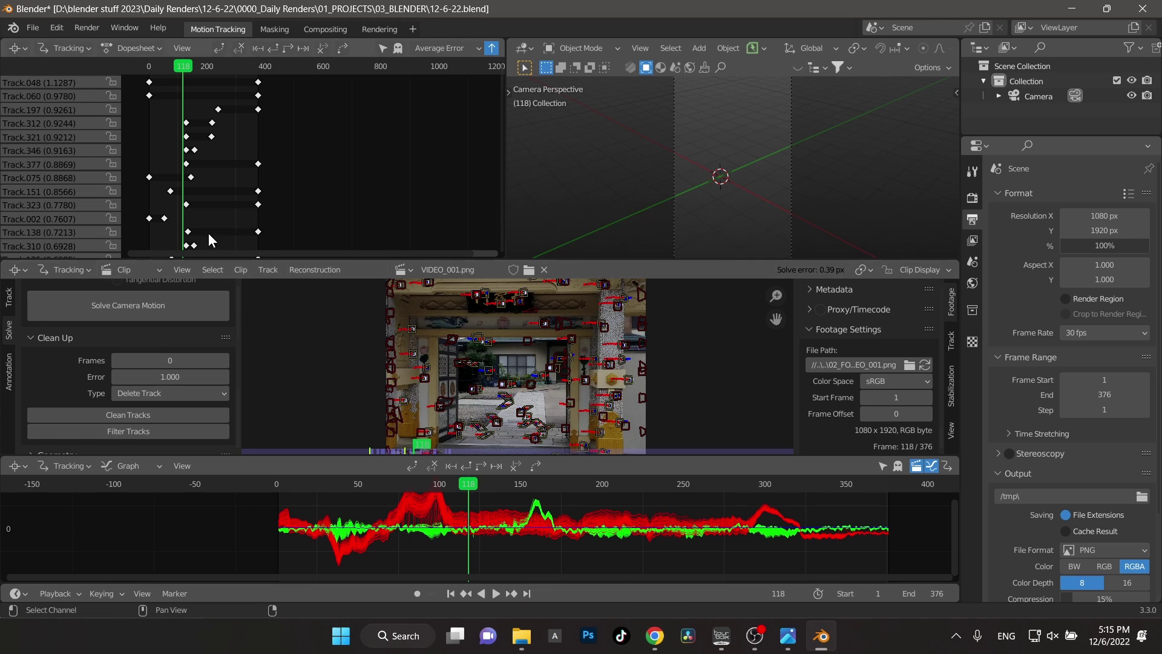
- Set the clean-up error threshold to 0.8, save the project, then clean the tracks and re-solve the camera motion
{"action": "left_click", "coordinate": [171, 376]}
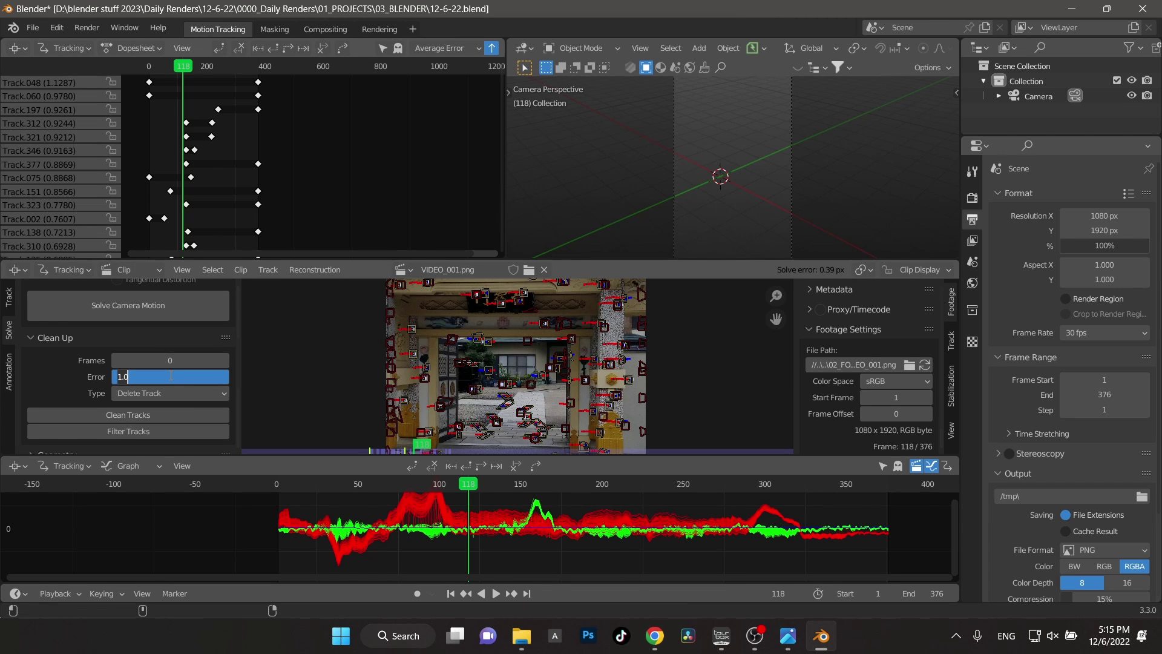
{"action": "key", "text": "BackSpace"}
{"action": "type", "text": ".8"}
{"action": "key", "text": "Return"}
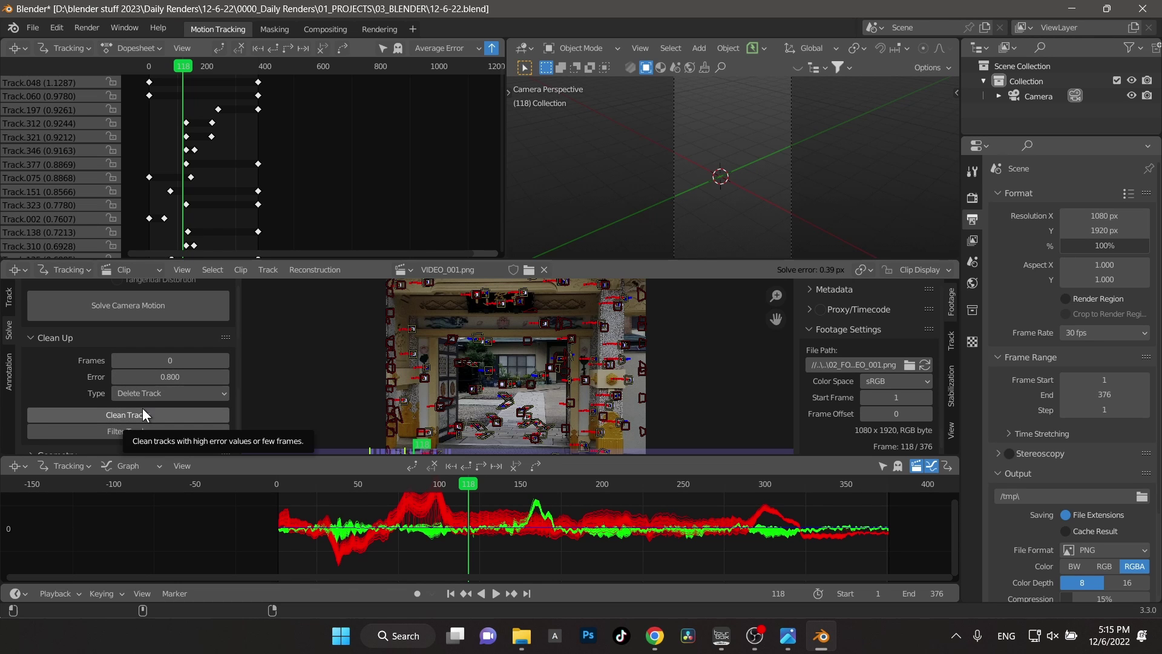
{"action": "key", "text": "ctrl+s"}
{"action": "key", "text": "ctrl+s"}
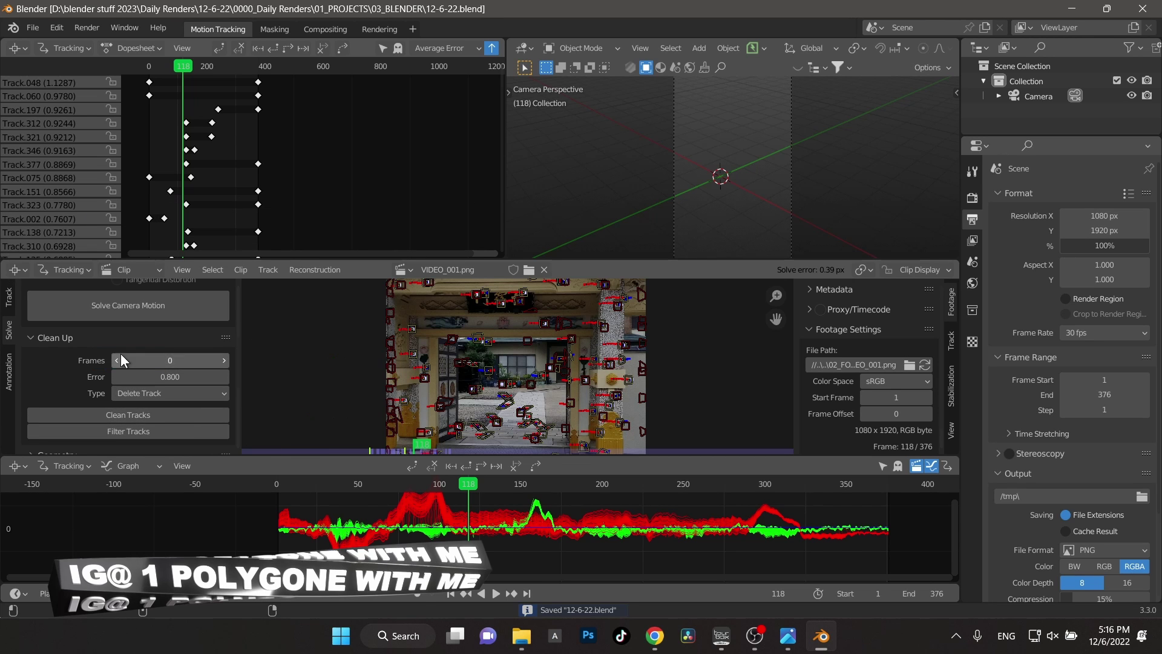
{"action": "left_click", "coordinate": [159, 412]}
{"action": "left_click", "coordinate": [121, 305]}
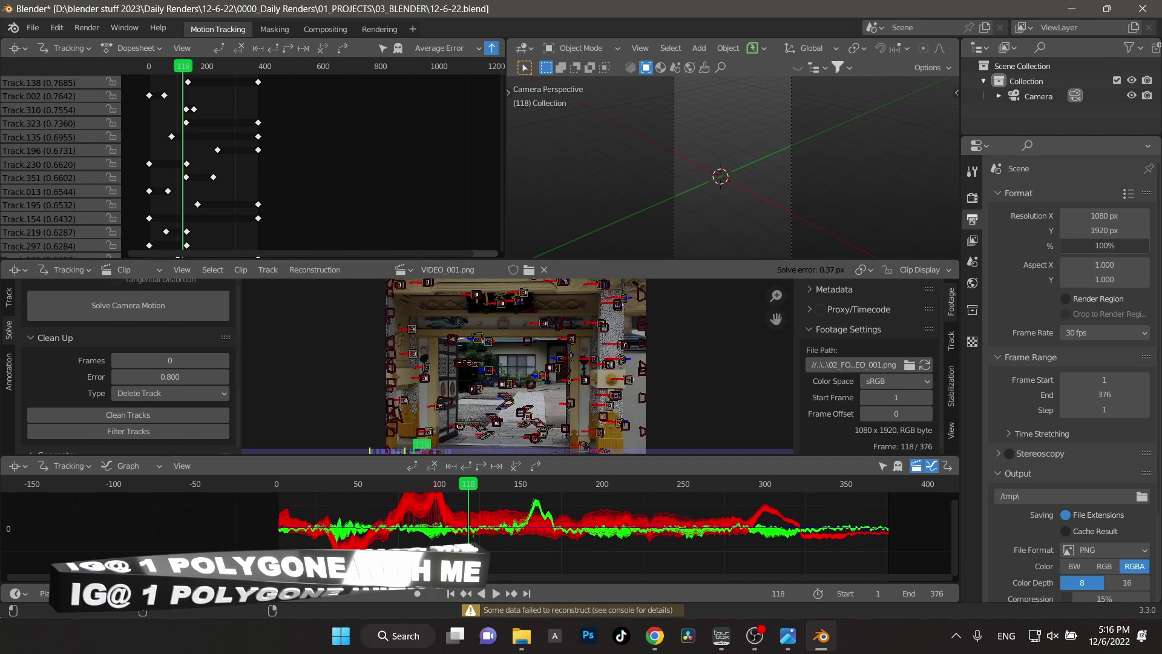
- Delete tracks with an error above 0.6, re-solve the camera motion and save the project
{"action": "left_click", "coordinate": [315, 270]}
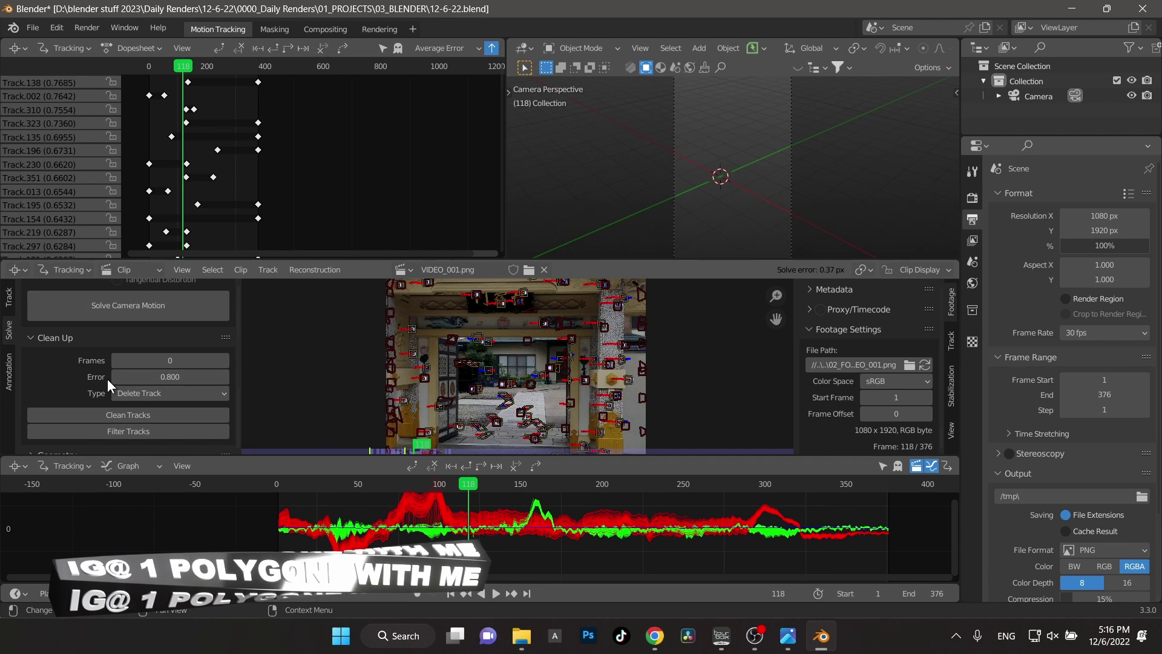
{"action": "left_click", "coordinate": [173, 377]}
{"action": "type", "text": "0.6"}
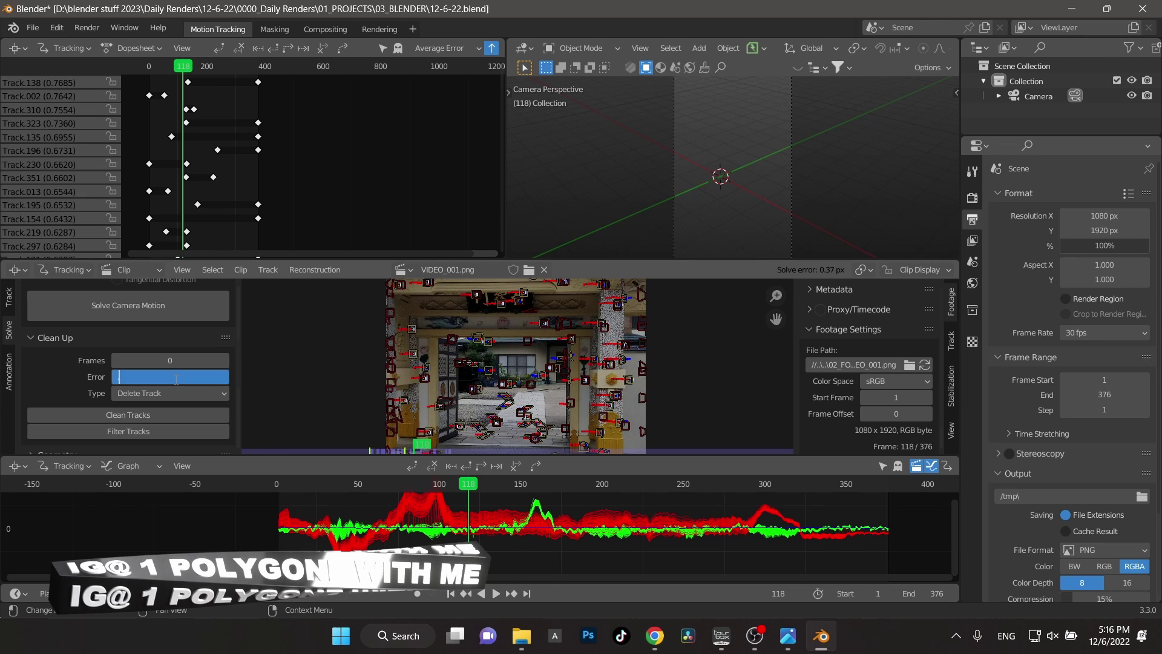
{"action": "key", "text": "Return"}
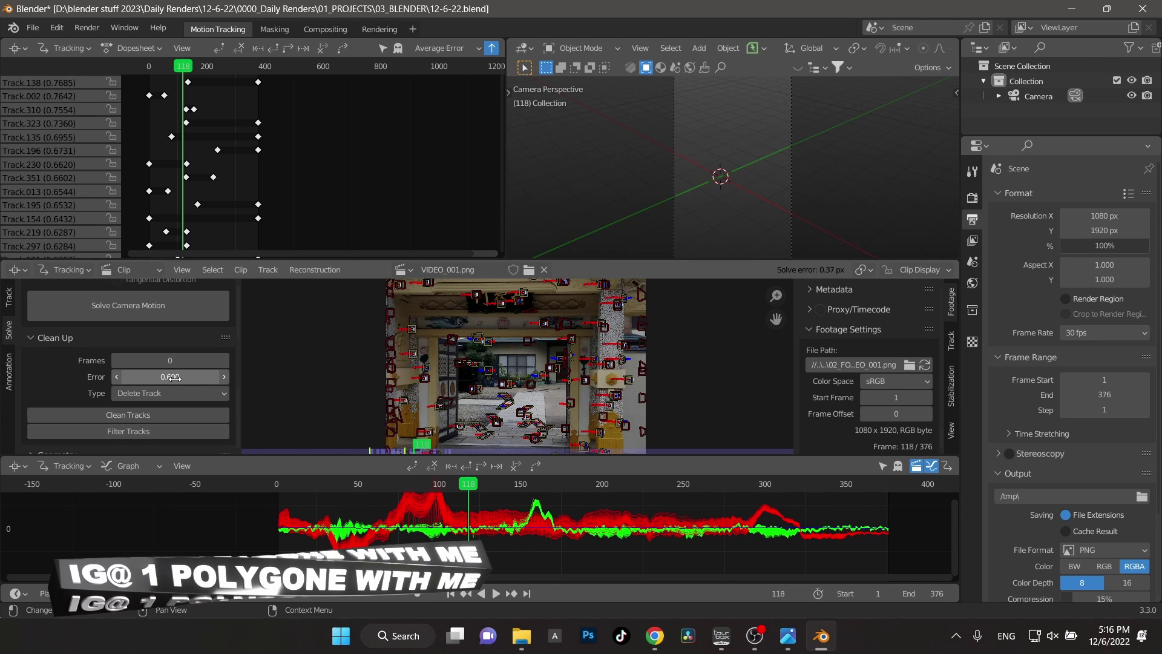
{"action": "left_click", "coordinate": [174, 413]}
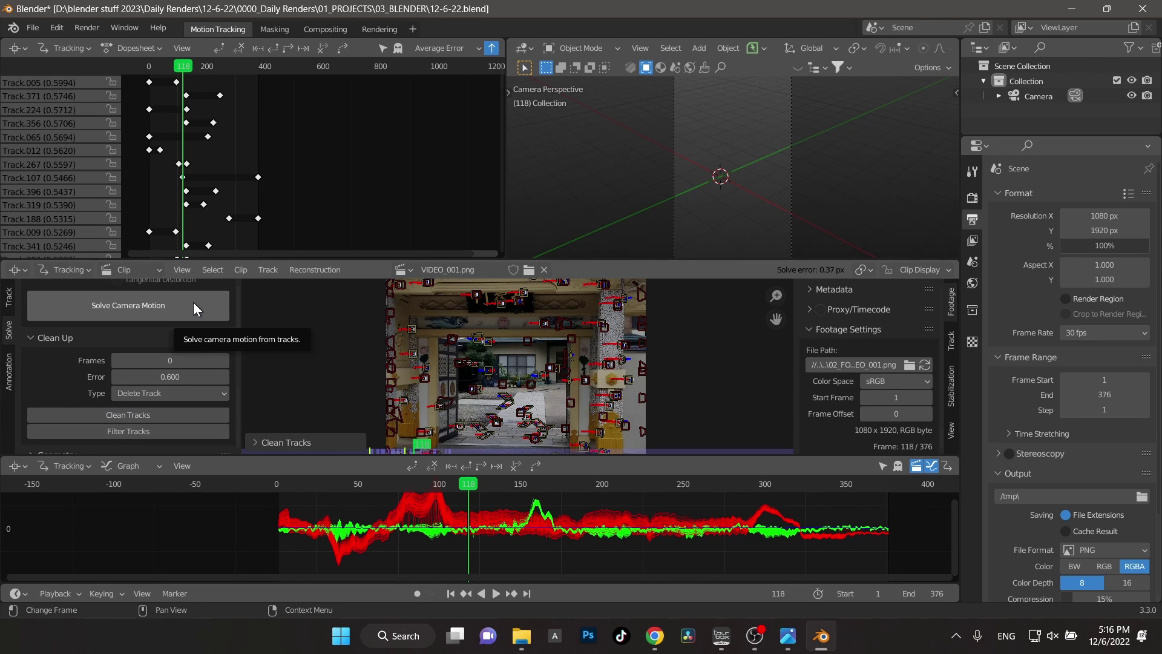
{"action": "left_click", "coordinate": [194, 304]}
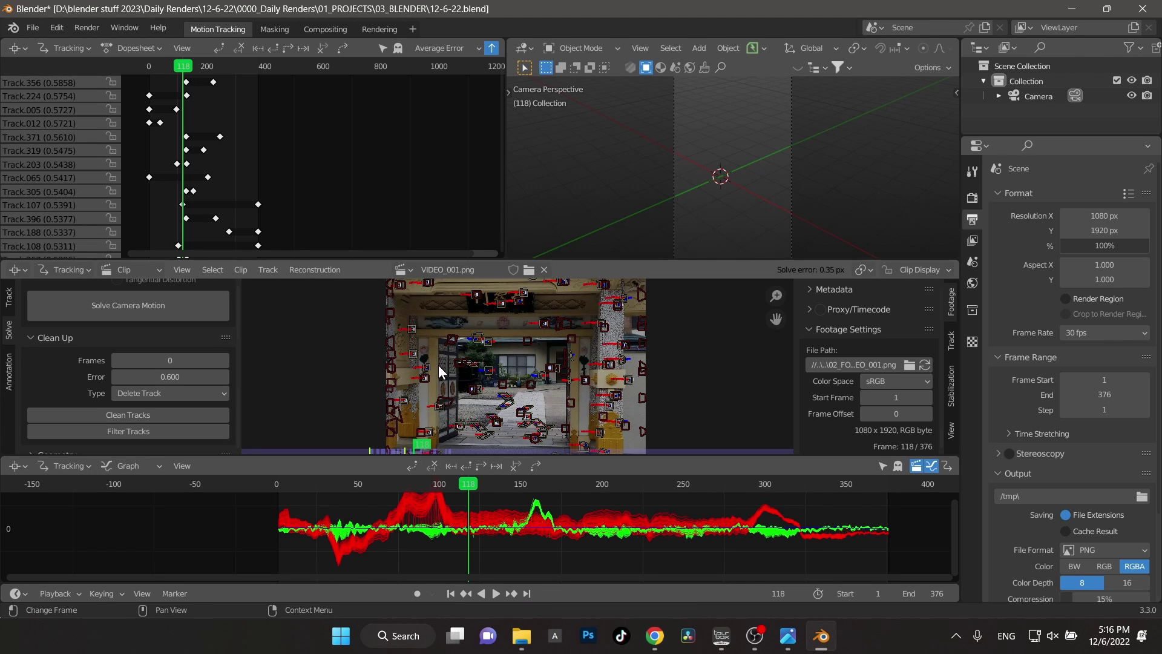
{"action": "key", "text": "ctrl+s"}
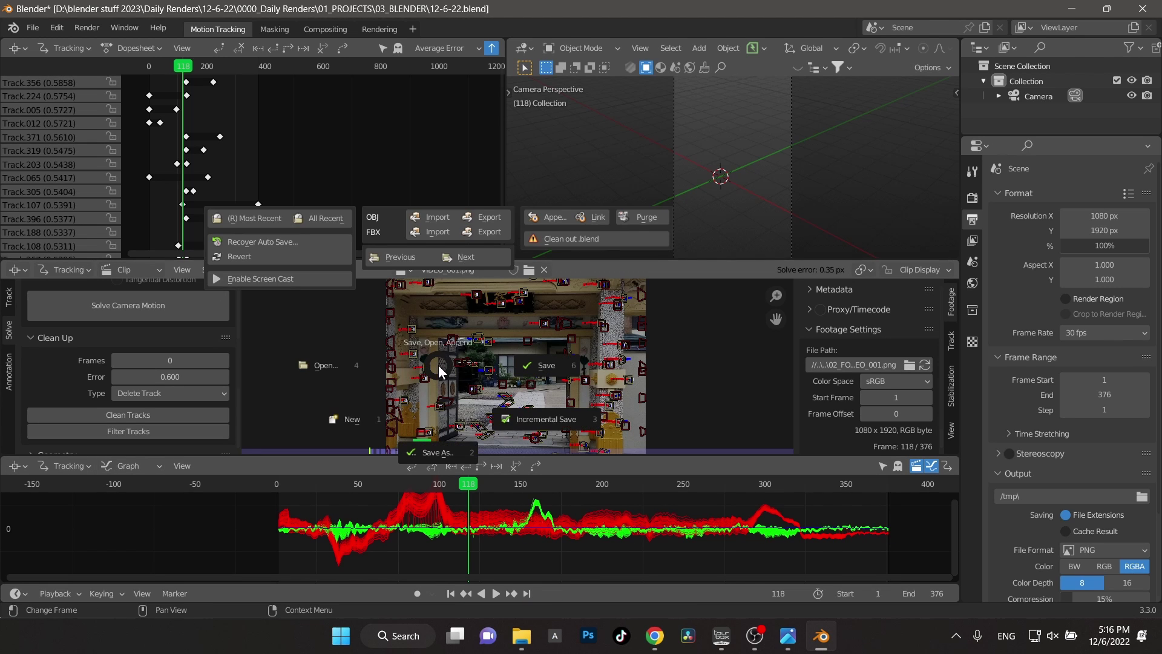
{"action": "left_click", "coordinate": [544, 364]}
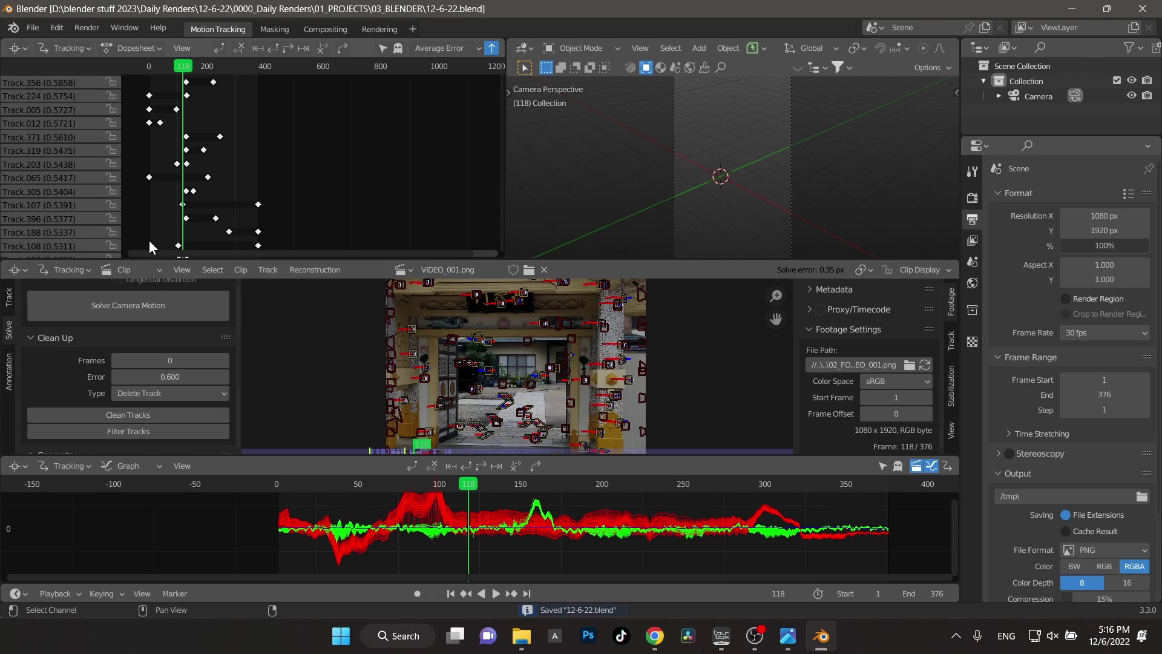
- Reduce the clean-up error threshold to 0.5, clean the tracks and re-solve the camera motion
{"action": "left_click", "coordinate": [188, 376]}
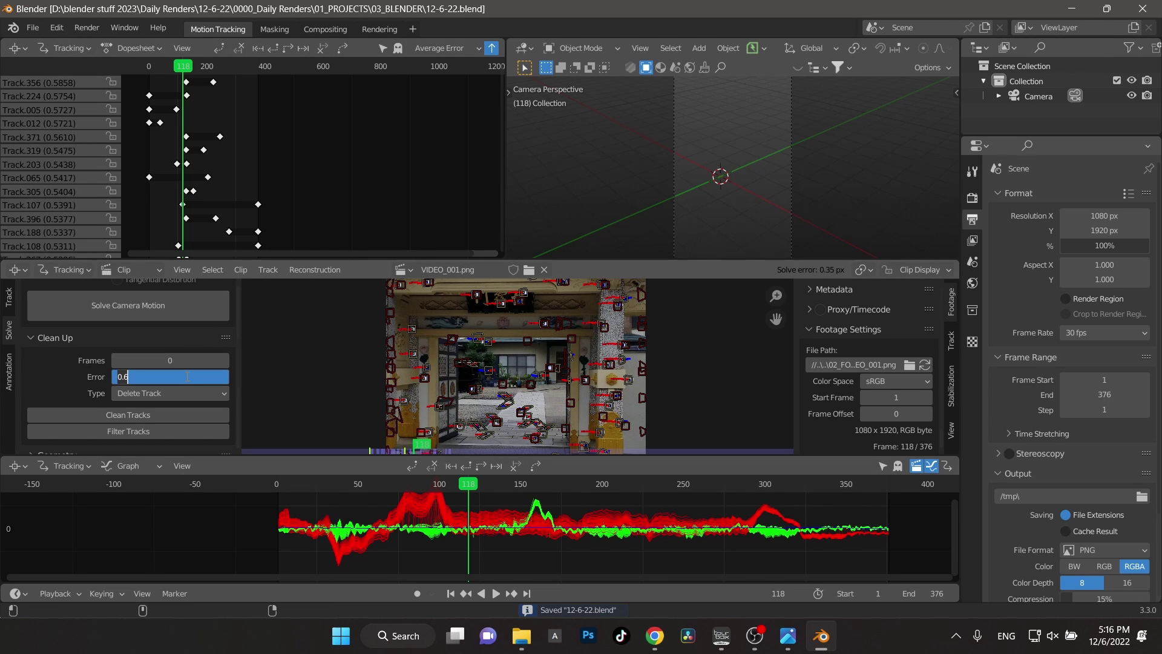
{"action": "type", "text": "0.5"}
{"action": "key", "text": "Return"}
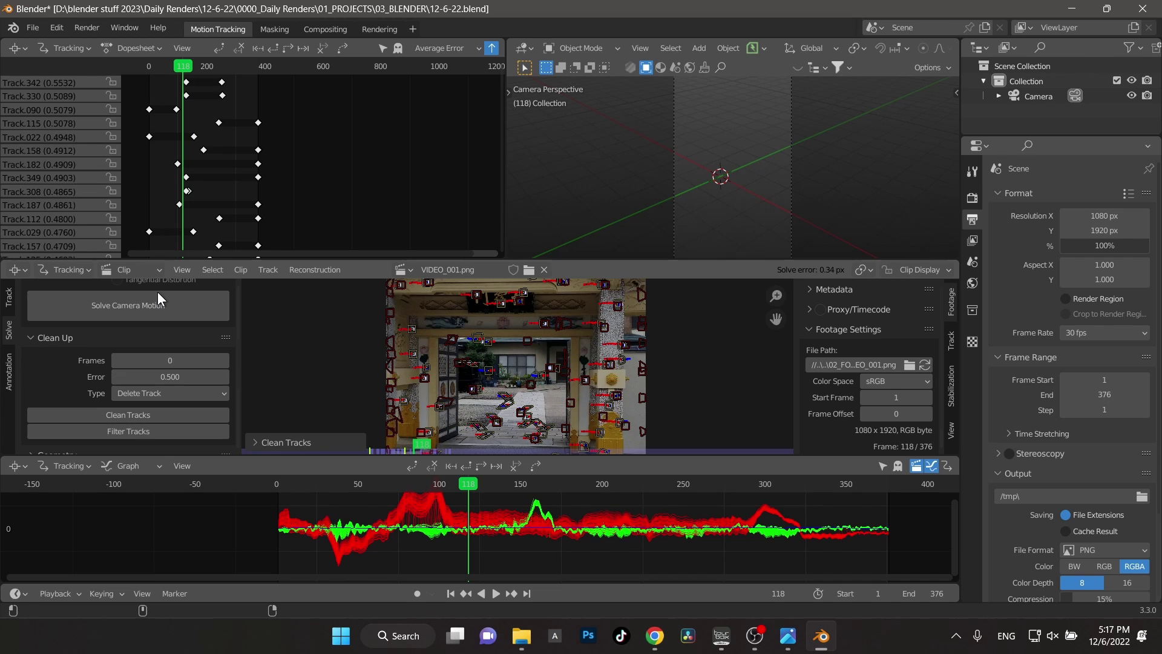
{"action": "left_click", "coordinate": [157, 293]}
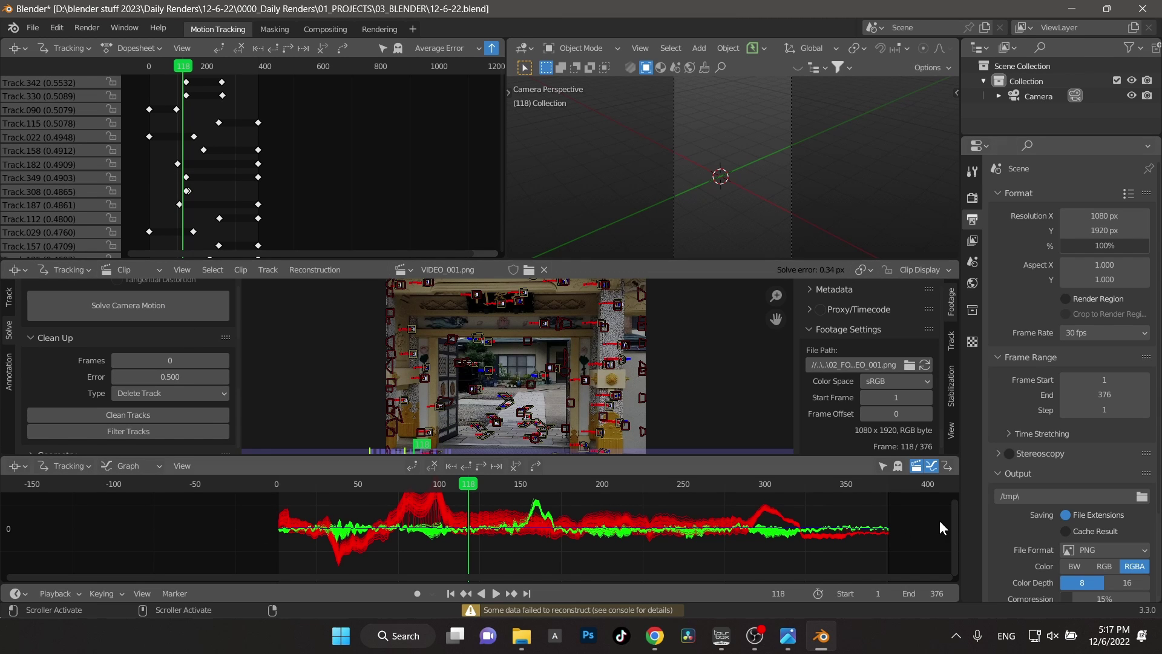
- Set the clean-up error threshold to 0.2 and delete the tracks that exceed it
{"action": "left_click", "coordinate": [178, 378]}
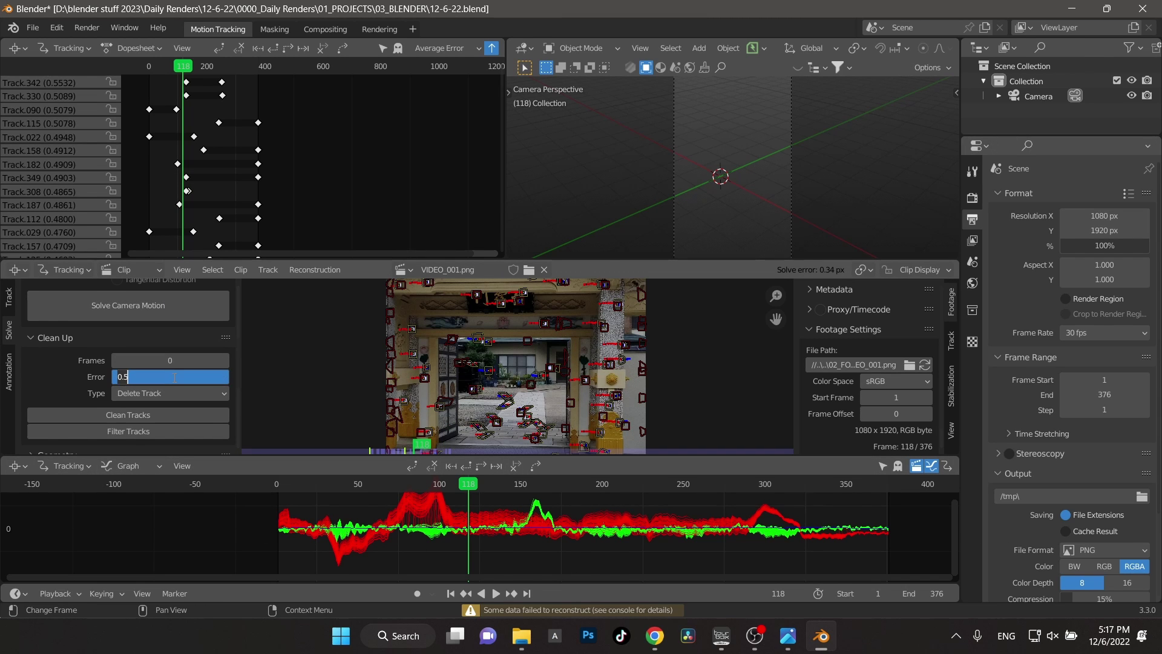
{"action": "key", "text": "BackSpace"}
{"action": "type", "text": ".2"}
{"action": "key", "text": "Return"}
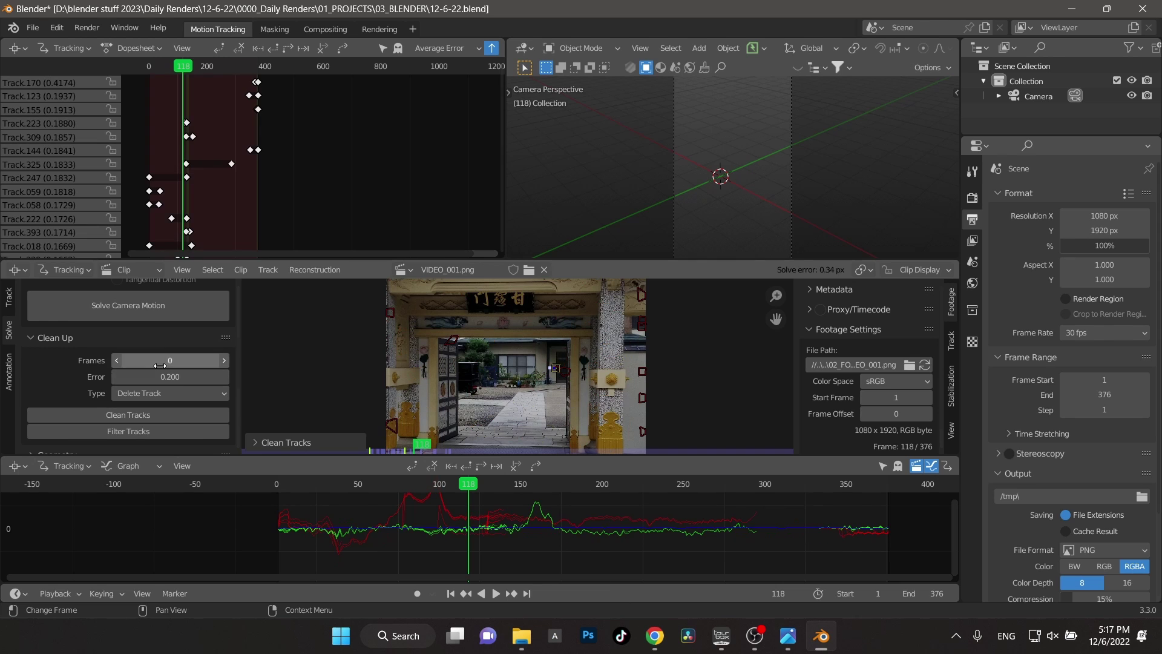
- Undo the 0.2 clean-up, then delete the tracks with an error above 0.4 and re-solve the camera motion
{"action": "left_click", "coordinate": [128, 414]}
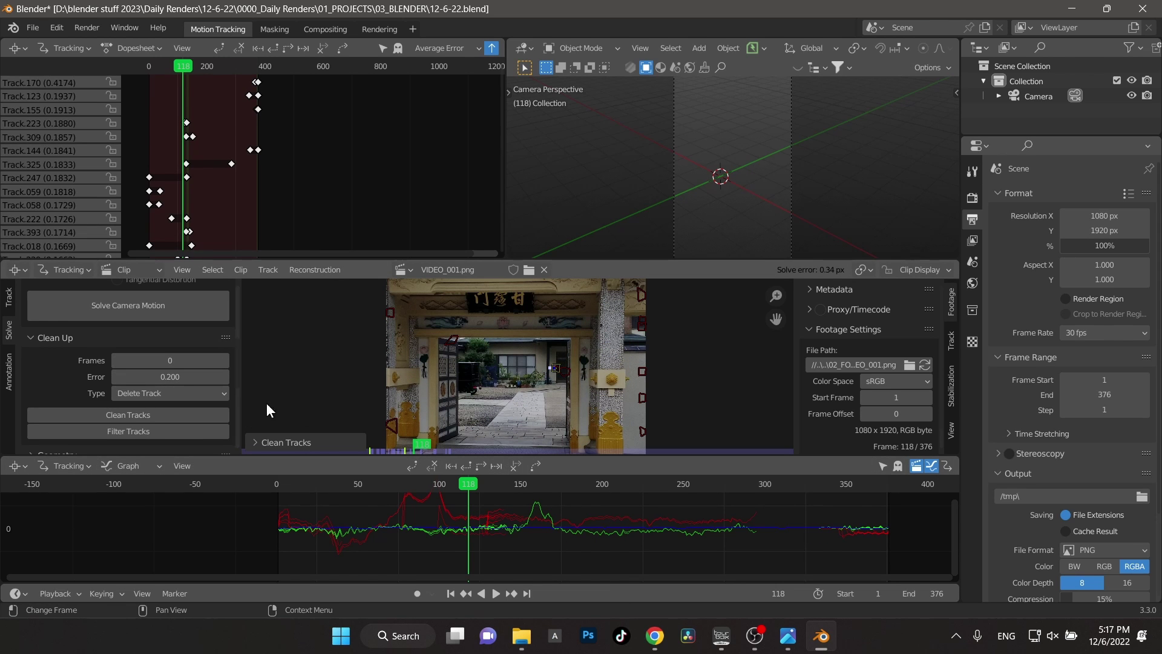
{"action": "key", "text": "ctrl+z"}
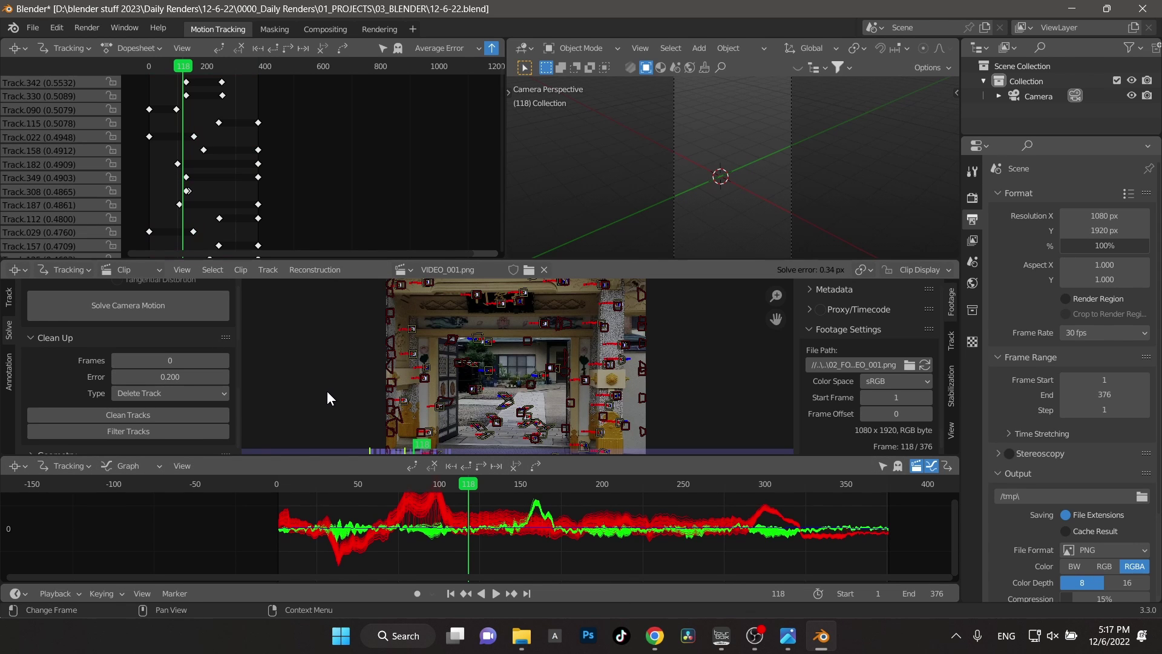
{"action": "left_click", "coordinate": [156, 372]}
{"action": "key", "text": "BackSpace"}
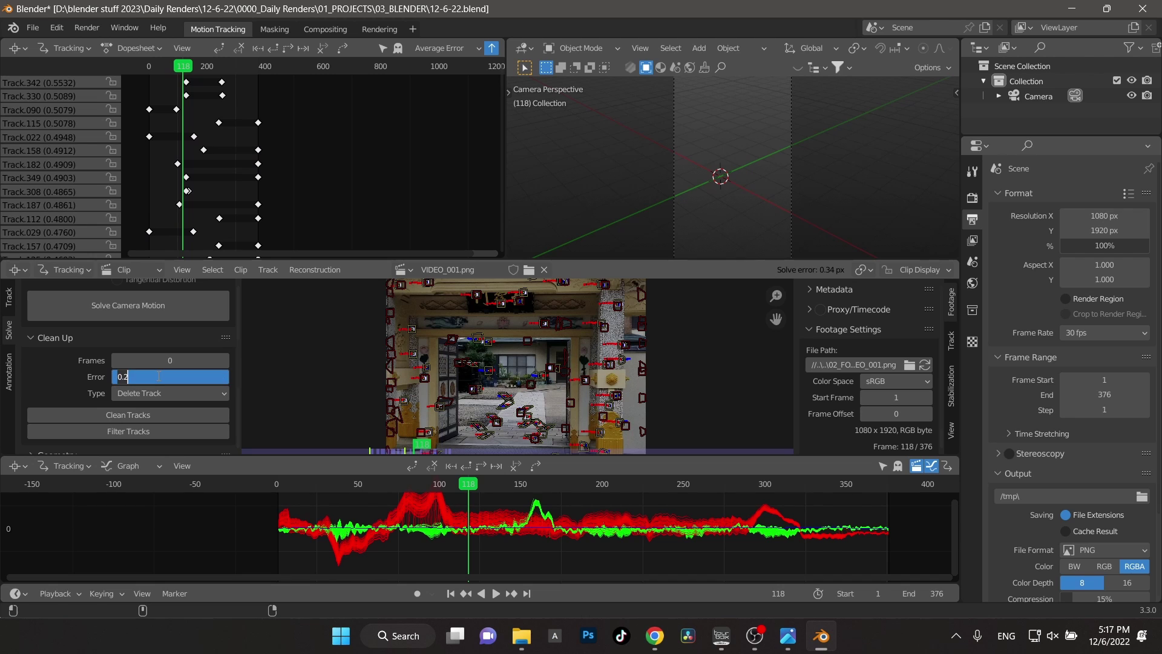
{"action": "type", "text": ".4"}
{"action": "key", "text": "Return"}
{"action": "left_click", "coordinate": [127, 414]}
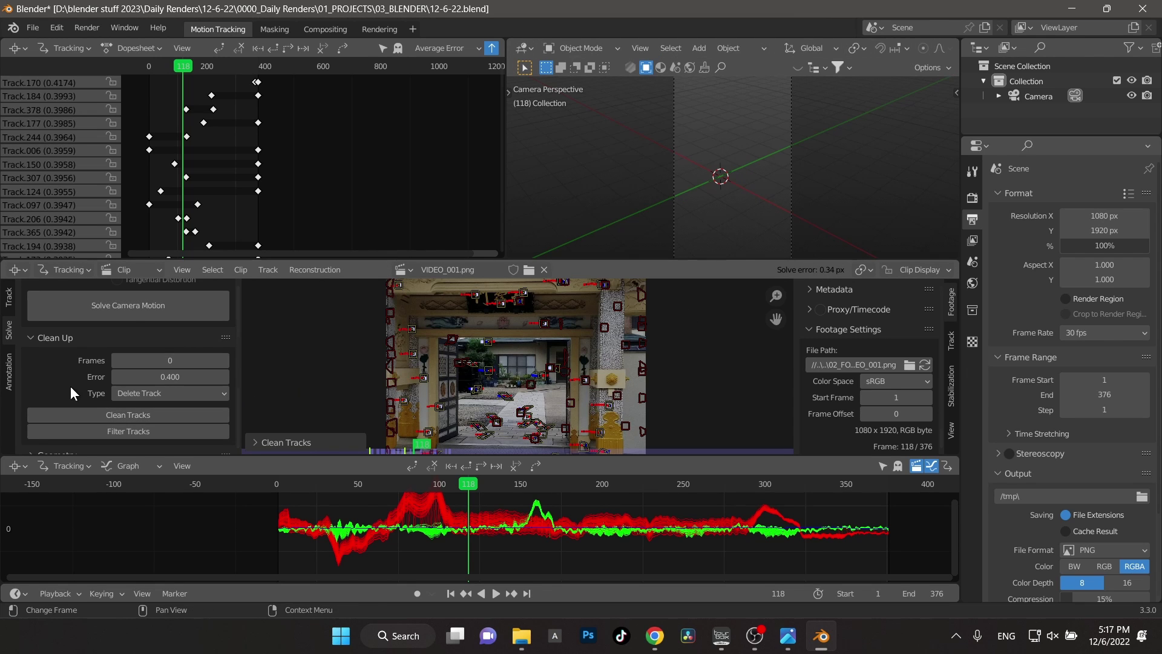
{"action": "left_click", "coordinate": [129, 303]}
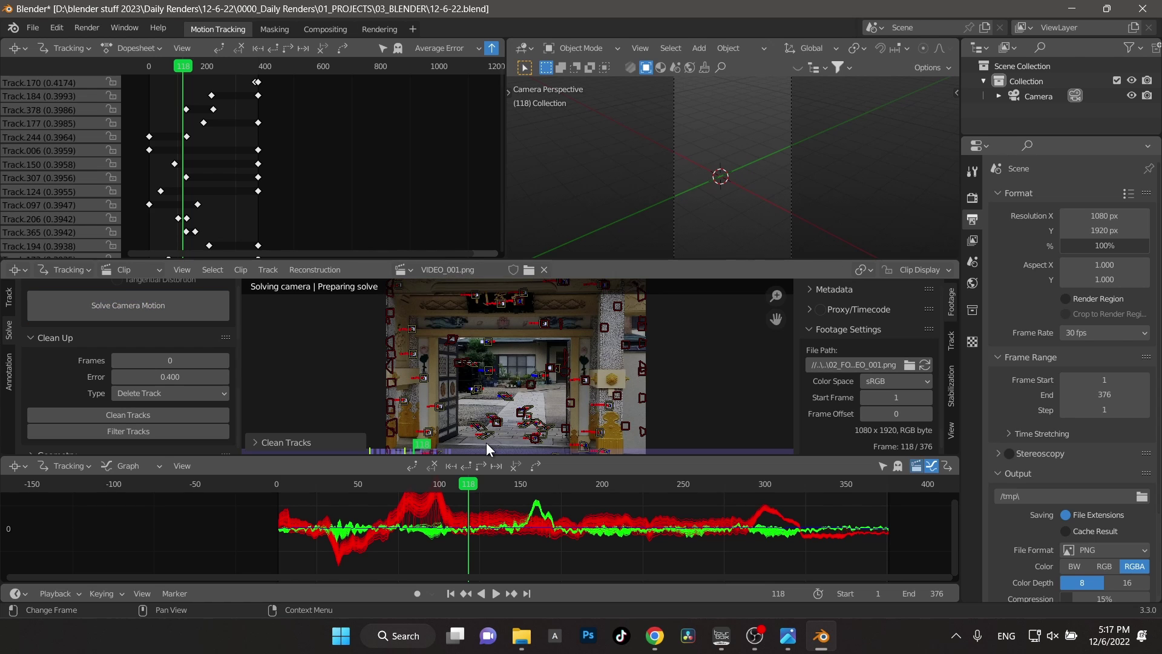
- Lower the clean-up error threshold to 0.3, clean the tracks and re-solve the camera motion
{"action": "left_click", "coordinate": [185, 376]}
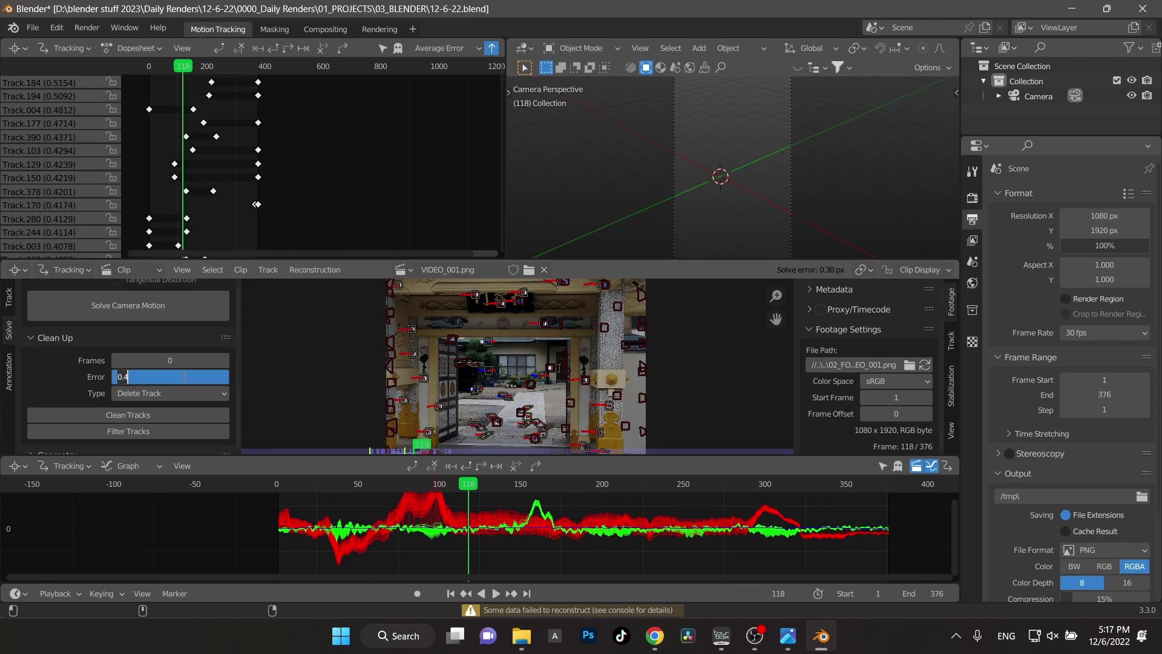
{"action": "key", "text": "BackSpace"}
{"action": "type", "text": "0.3"}
{"action": "key", "text": "Return"}
{"action": "left_click", "coordinate": [128, 415]}
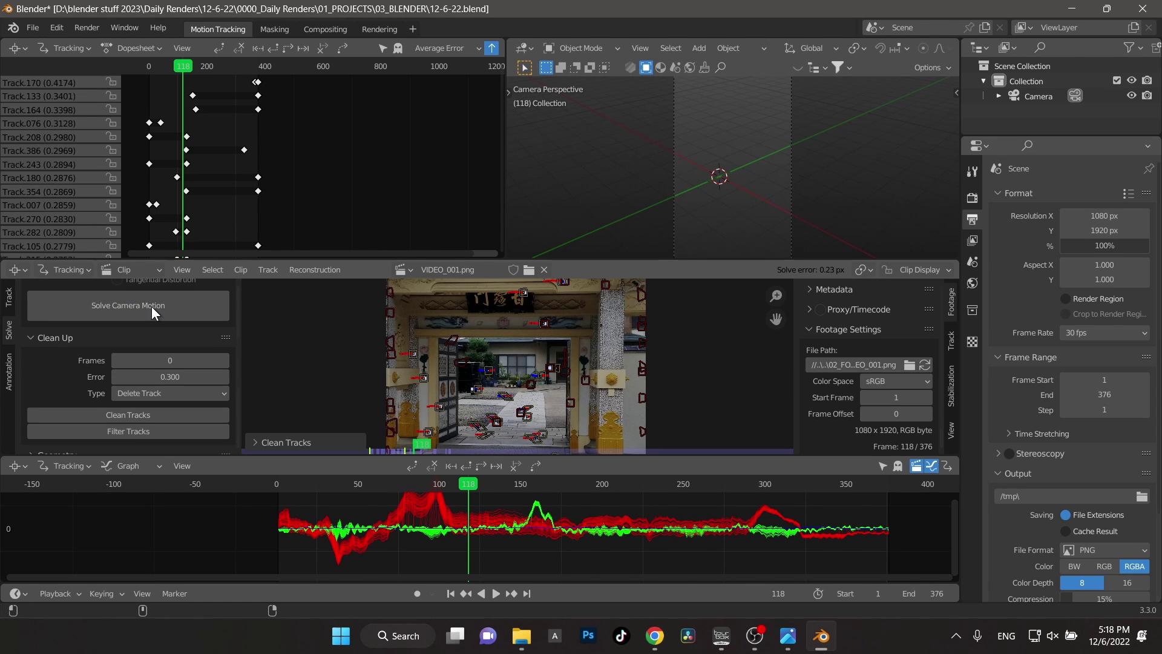
{"action": "left_click", "coordinate": [152, 306]}
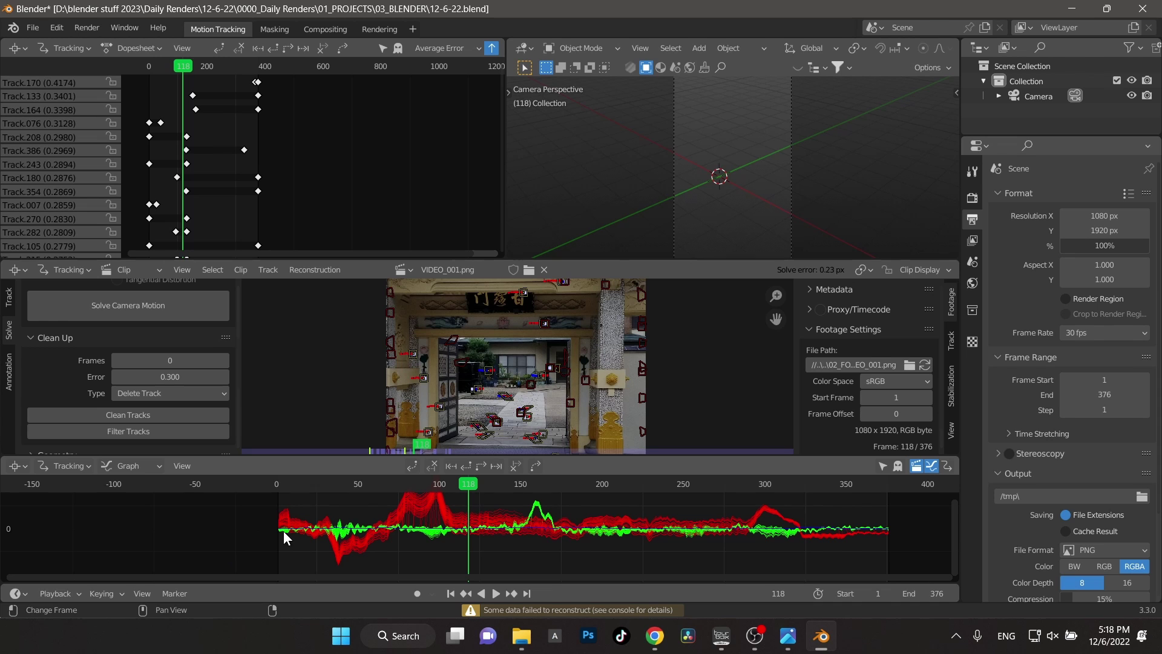
- Look over the track curves across the whole clip and save a version of the project named 12-6-22_V2
{"action": "scroll", "coordinate": [847, 535], "scroll_direction": "up", "scroll_amount": 4}
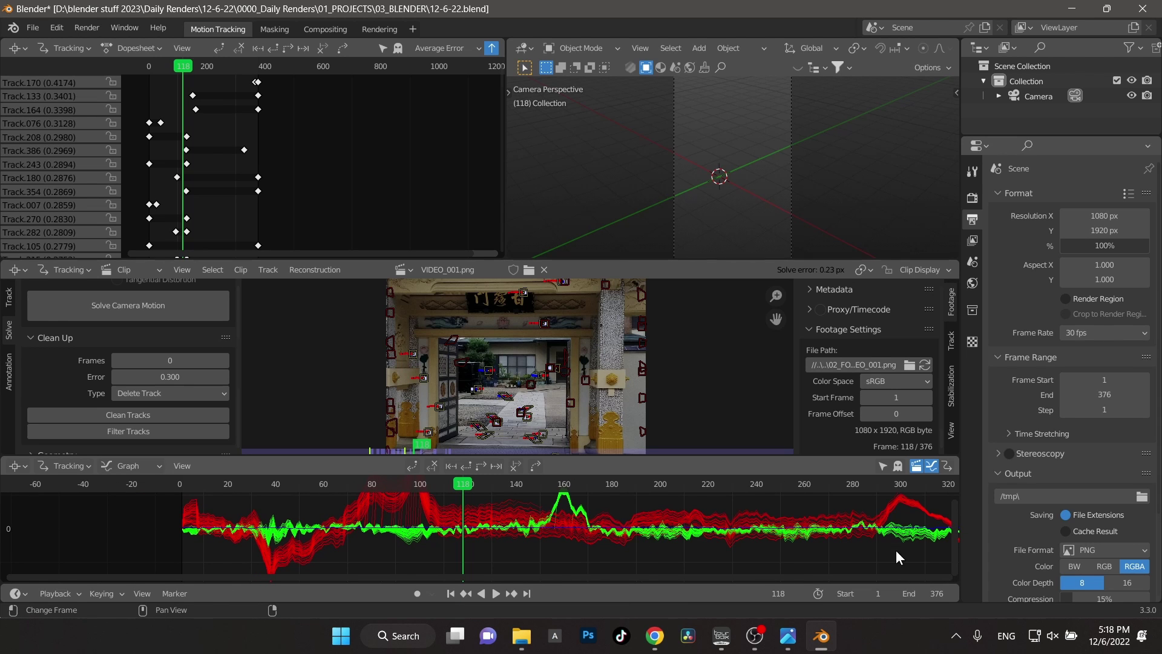
{"action": "middle_click_drag", "start_coordinate": [896, 551], "coordinate": [755, 548]}
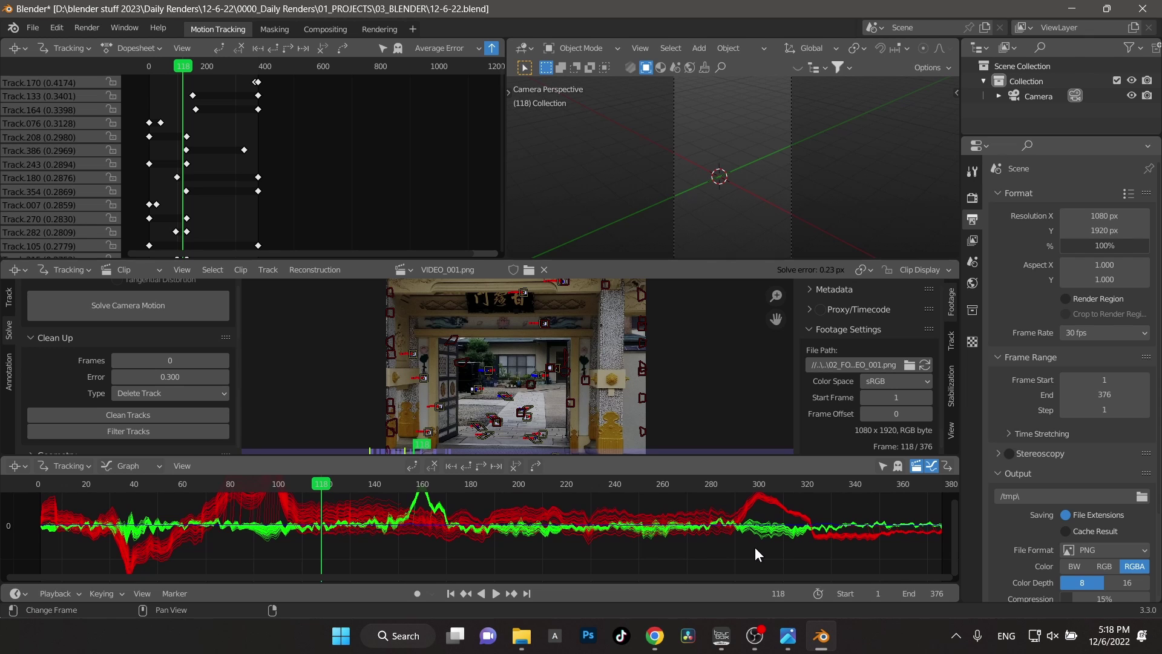
{"action": "left_click", "coordinate": [33, 28]}
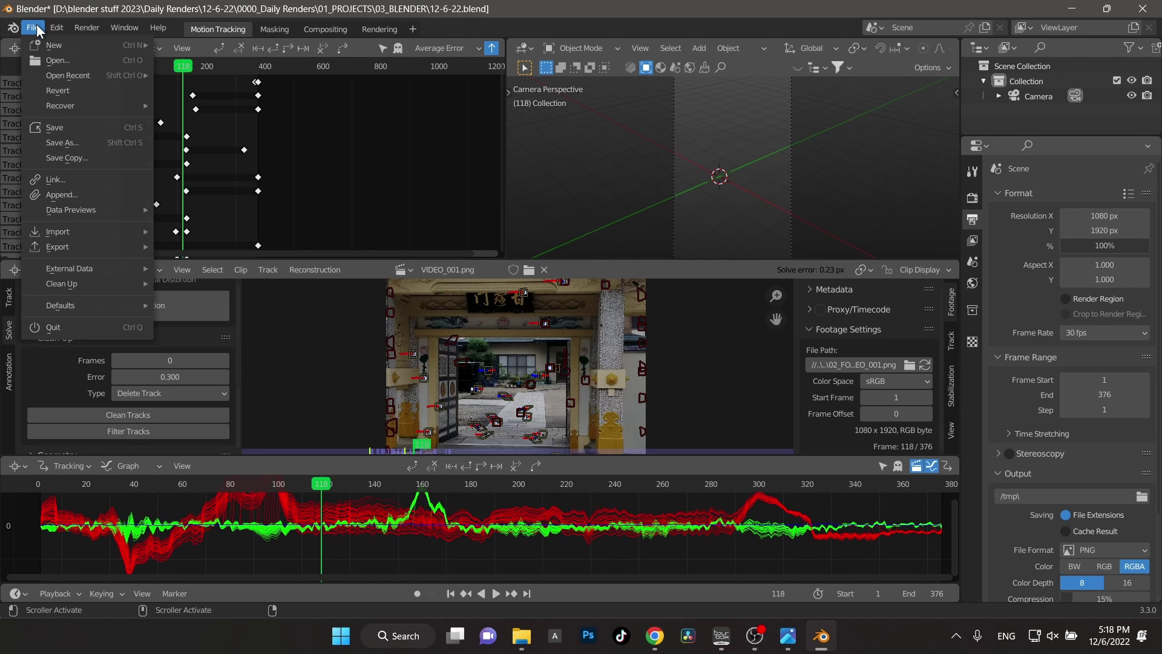
{"action": "left_click", "coordinate": [94, 142]}
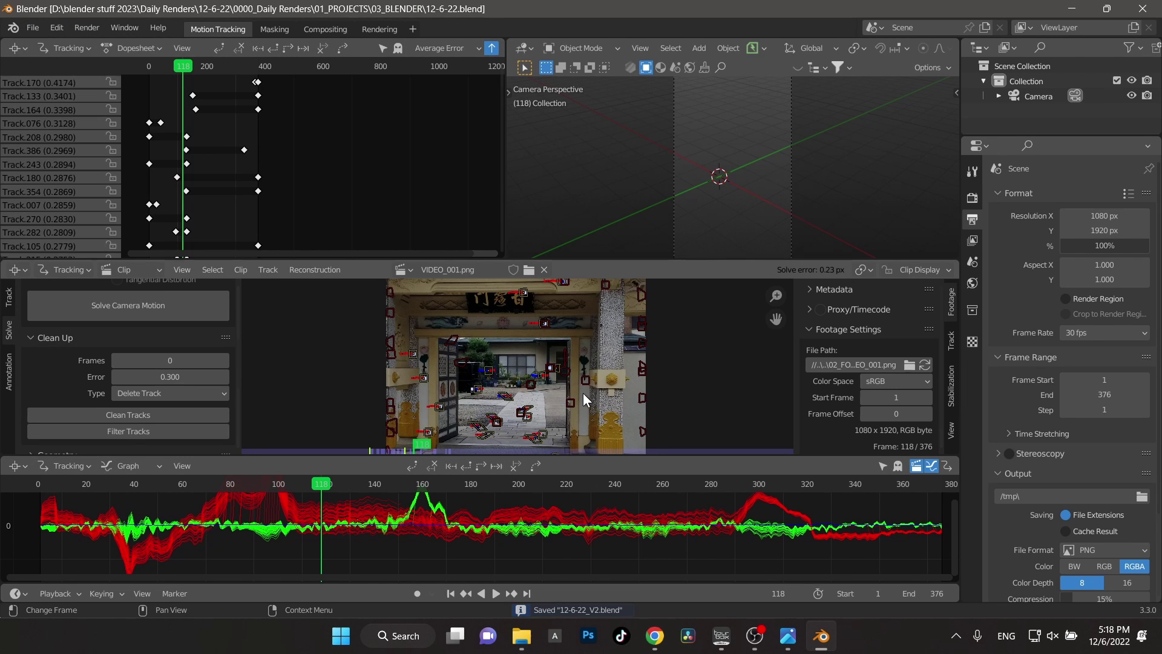
- Set the clean-up error threshold to 0.25, clean the tracks and solve the camera motion again
{"action": "left_click", "coordinate": [173, 377]}
{"action": "type", "text": "0.2"}
{"action": "key", "text": "Return"}
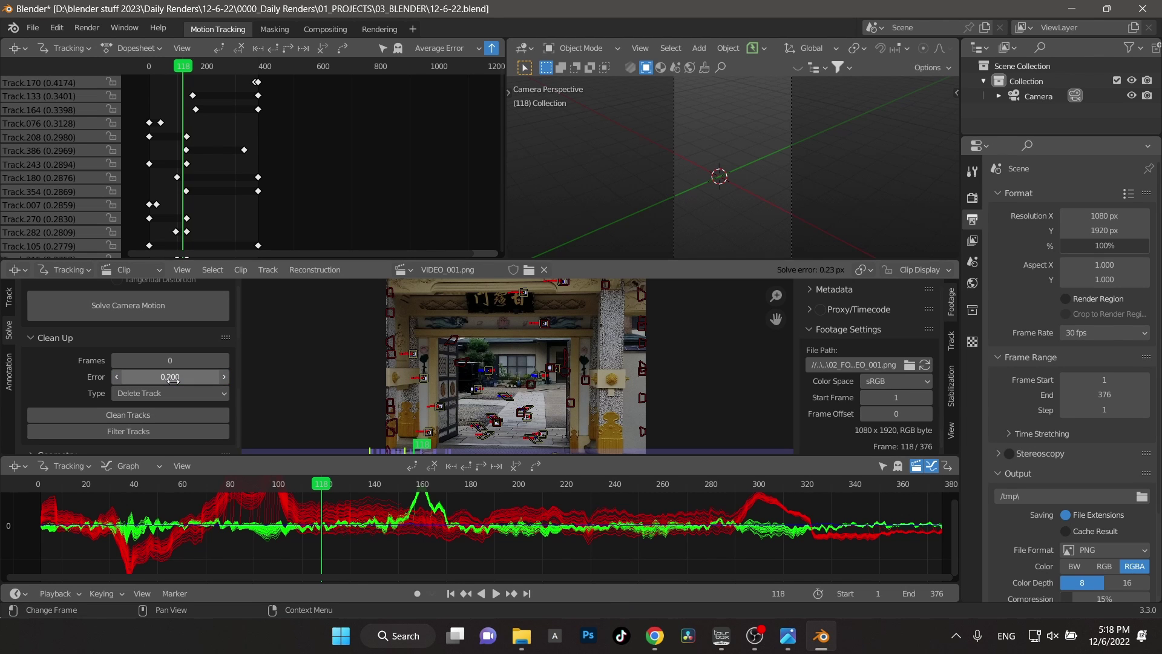
{"action": "left_click", "coordinate": [175, 377]}
{"action": "key", "text": "BackSpace"}
{"action": "type", "text": ".25"}
{"action": "key", "text": "Return"}
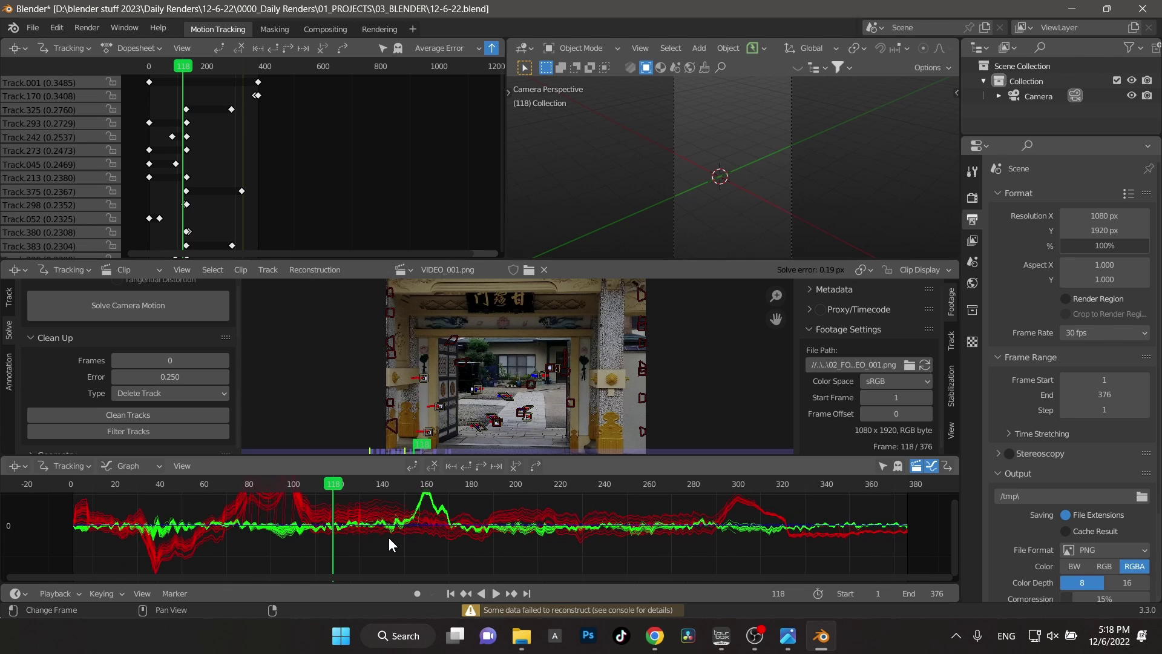
- Play and scrub through the footage in an enlarged clip view to examine the remaining markers on the ground
{"action": "key", "text": "space"}
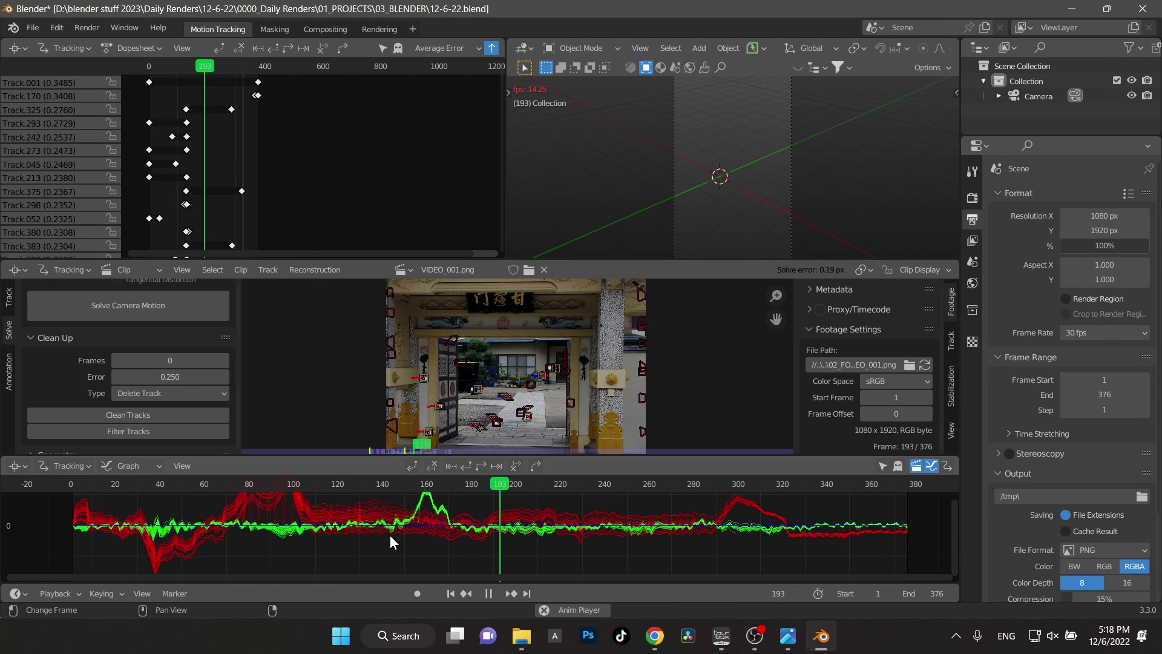
{"action": "key", "text": "space"}
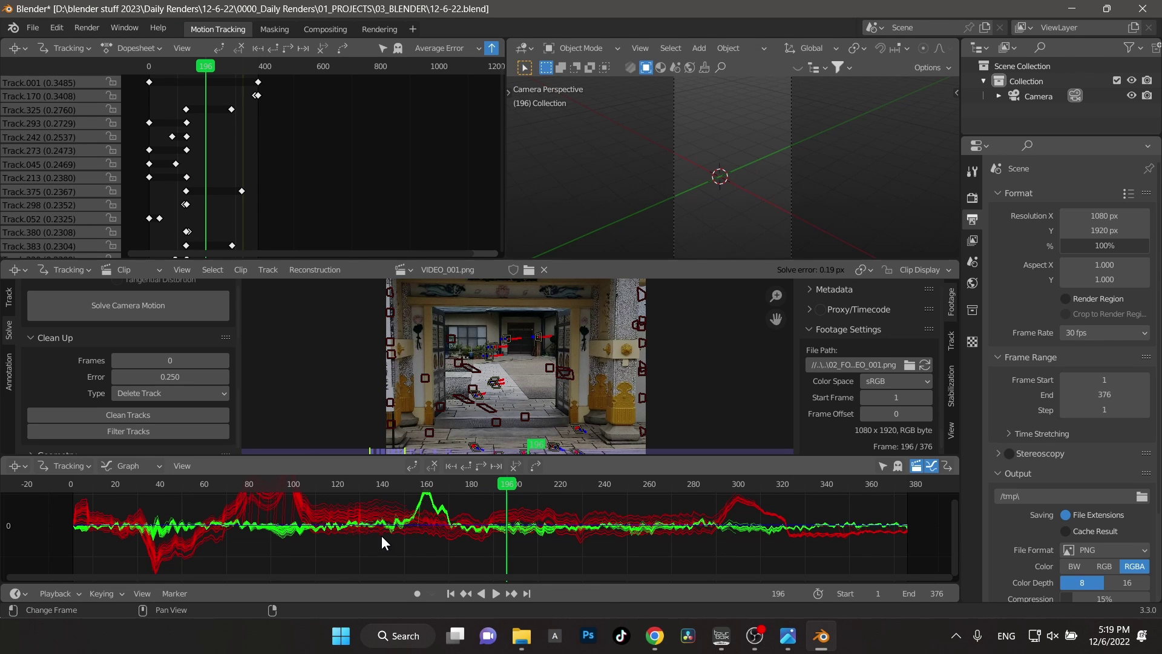
{"action": "key", "text": "space"}
{"action": "key", "text": "space"}
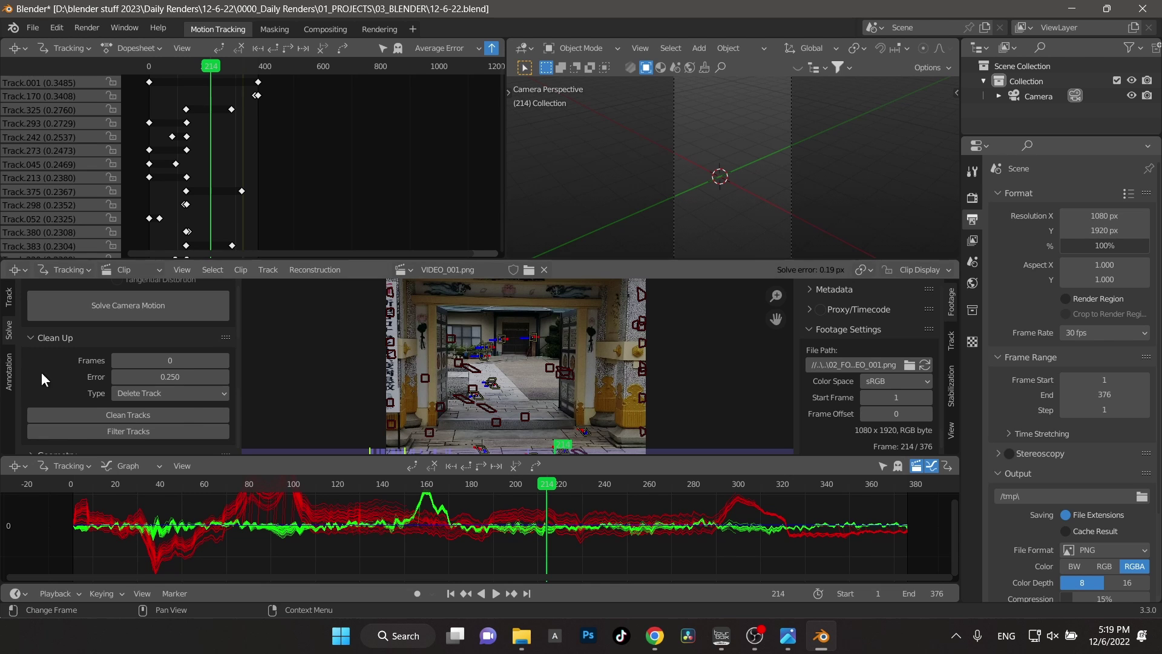
{"action": "scroll", "coordinate": [43, 380], "scroll_direction": "down", "scroll_amount": 5}
{"action": "key", "text": "Left"}
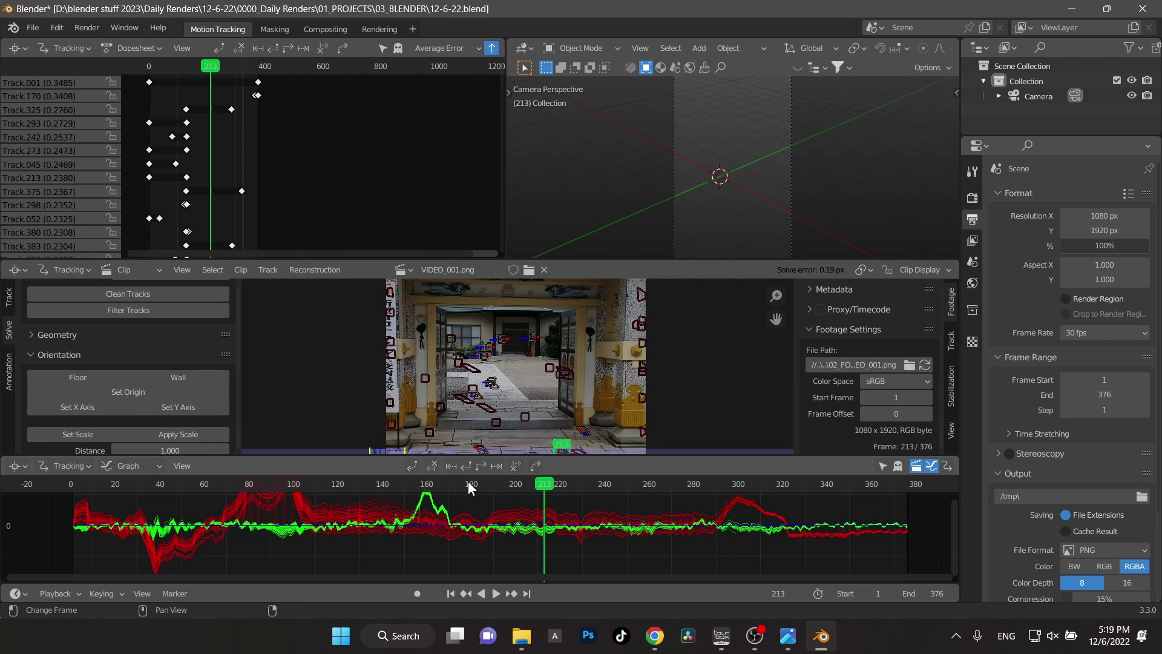
{"action": "left_click_drag", "start_coordinate": [467, 481], "coordinate": [221, 490]}
{"action": "left_click_drag", "start_coordinate": [394, 261], "coordinate": [394, 129]}
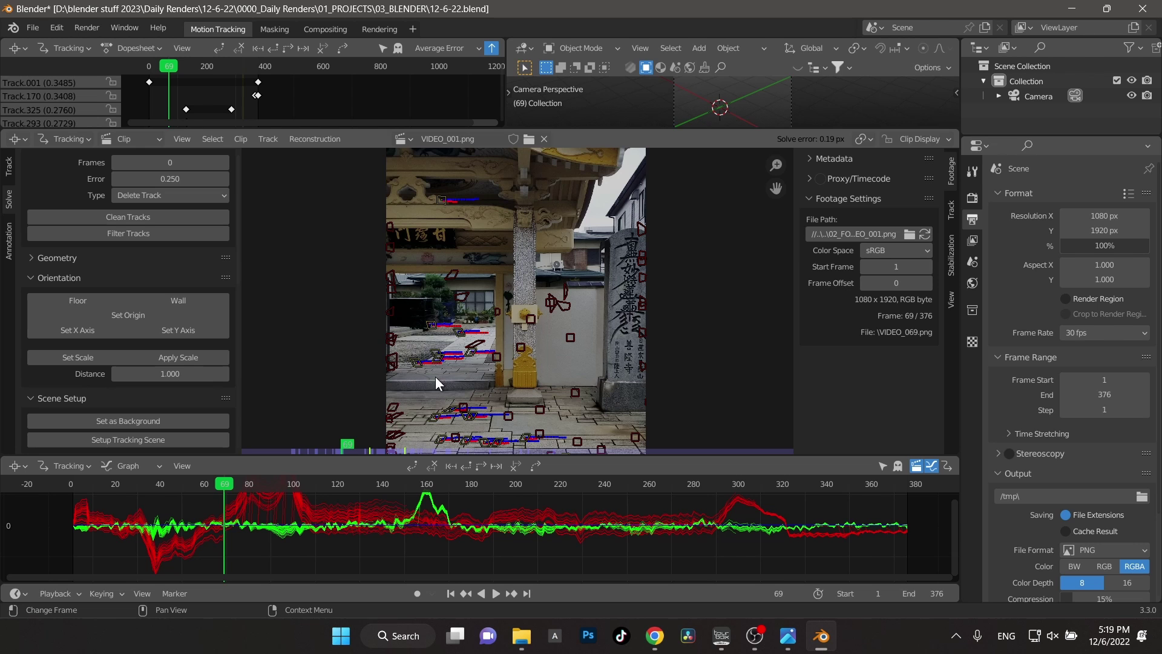
{"action": "mouse_move", "coordinate": [214, 482]}
{"action": "left_mouse_down"}
{"action": "mouse_move", "coordinate": [397, 470]}
{"action": "mouse_move", "coordinate": [210, 462]}
{"action": "left_mouse_up"}
{"action": "left_click_drag", "start_coordinate": [298, 484], "coordinate": [554, 483]}
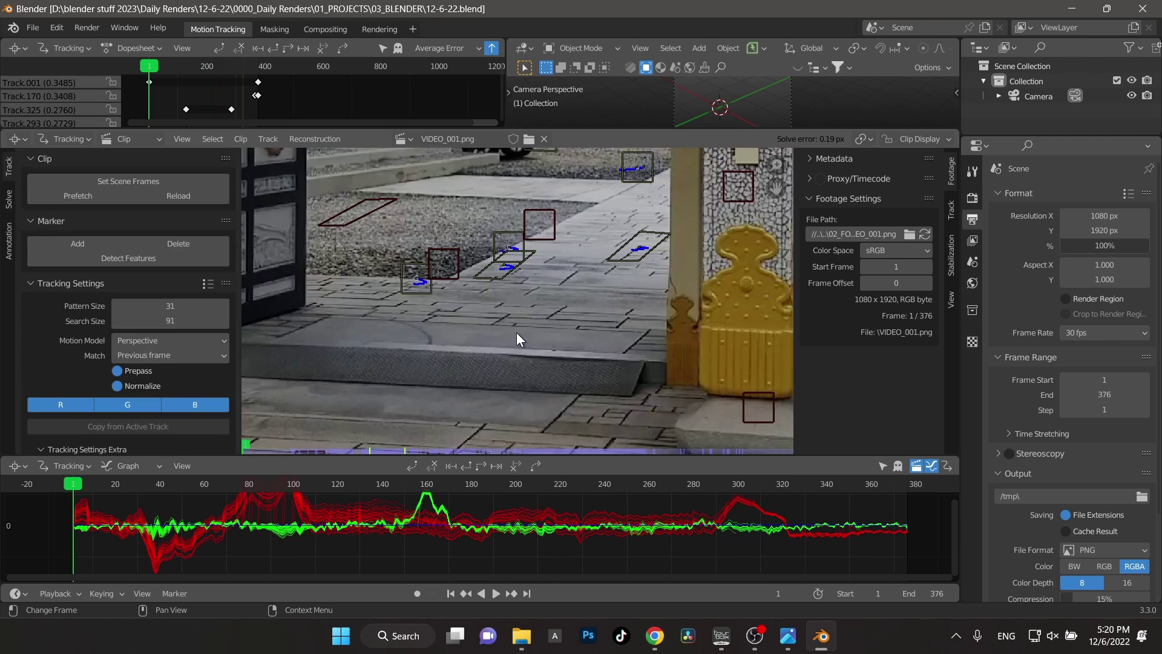
- Set the scene origin at the ground marker on the stone path beyond the gate, at frame 1
{"action": "left_click", "coordinate": [622, 264]}
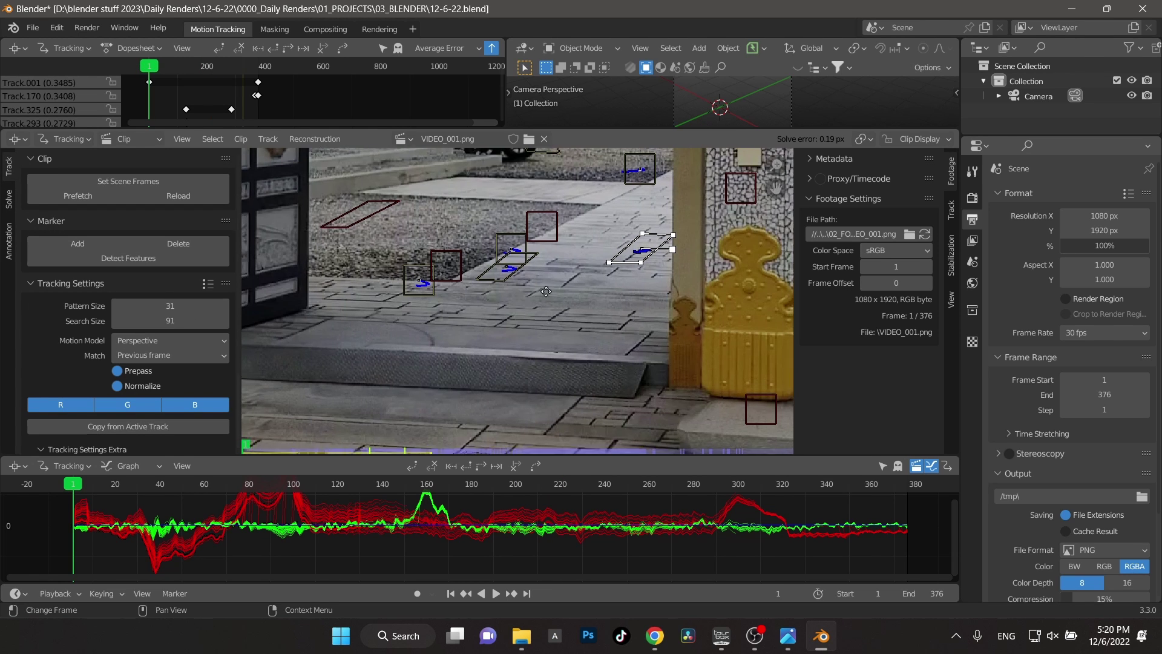
{"action": "scroll", "coordinate": [138, 397], "scroll_direction": "down", "scroll_amount": 5}
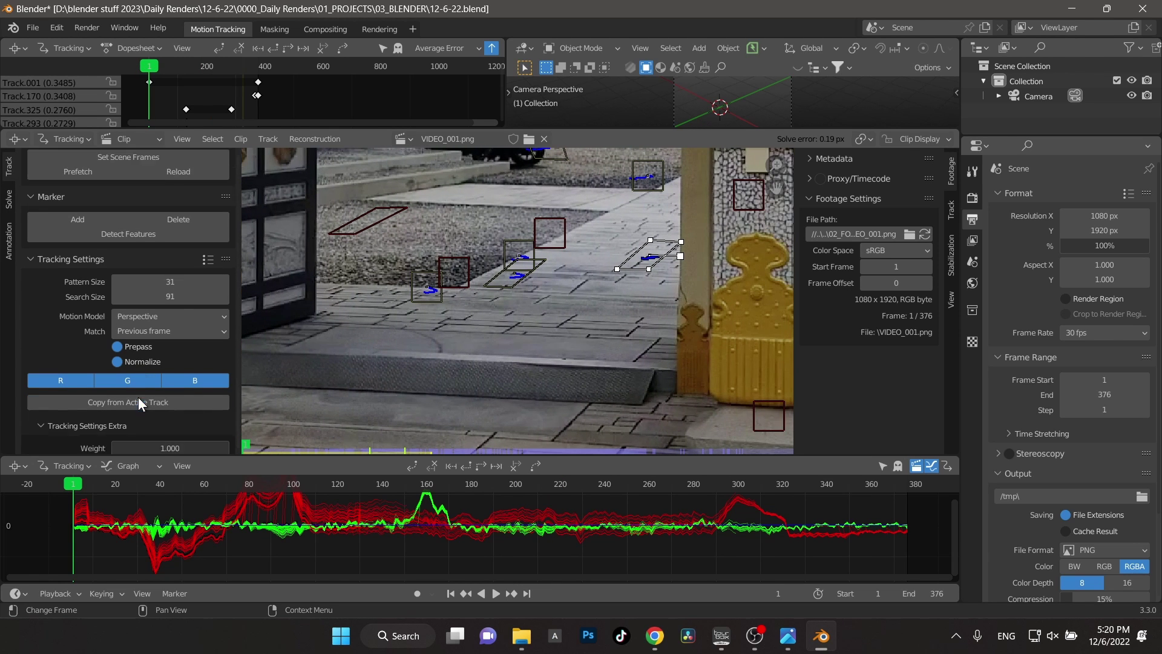
{"action": "scroll", "coordinate": [144, 356], "scroll_direction": "up", "scroll_amount": 5}
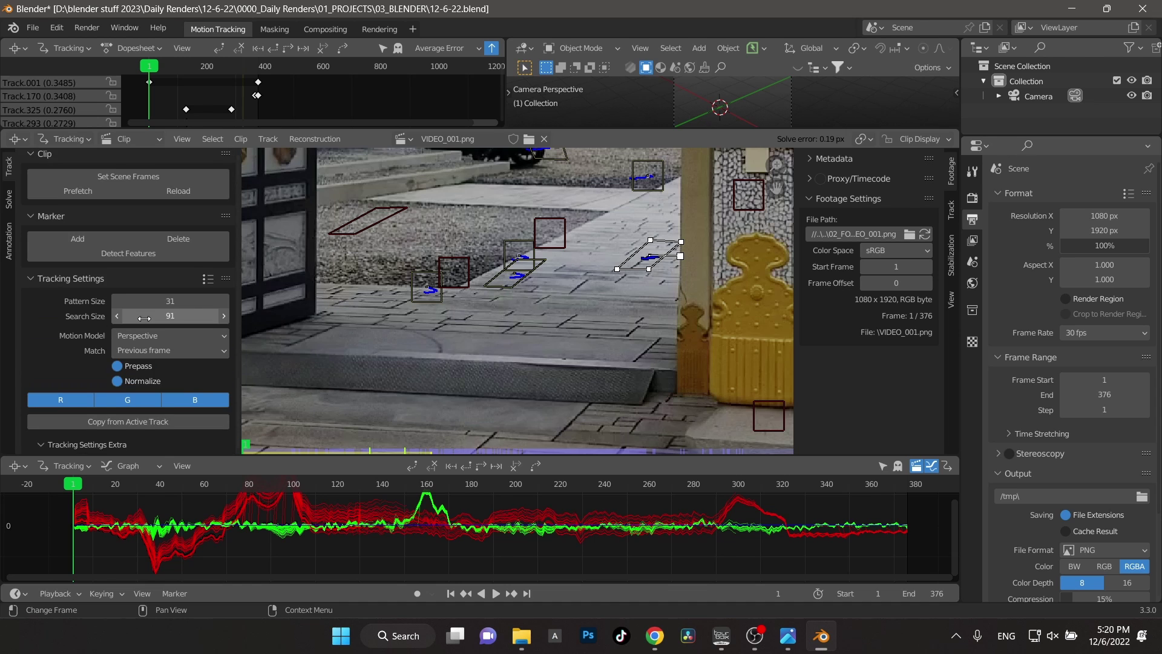
{"action": "scroll", "coordinate": [102, 307], "scroll_direction": "down", "scroll_amount": 1, "text": "ctrl"}
{"action": "left_click", "coordinate": [155, 357]}
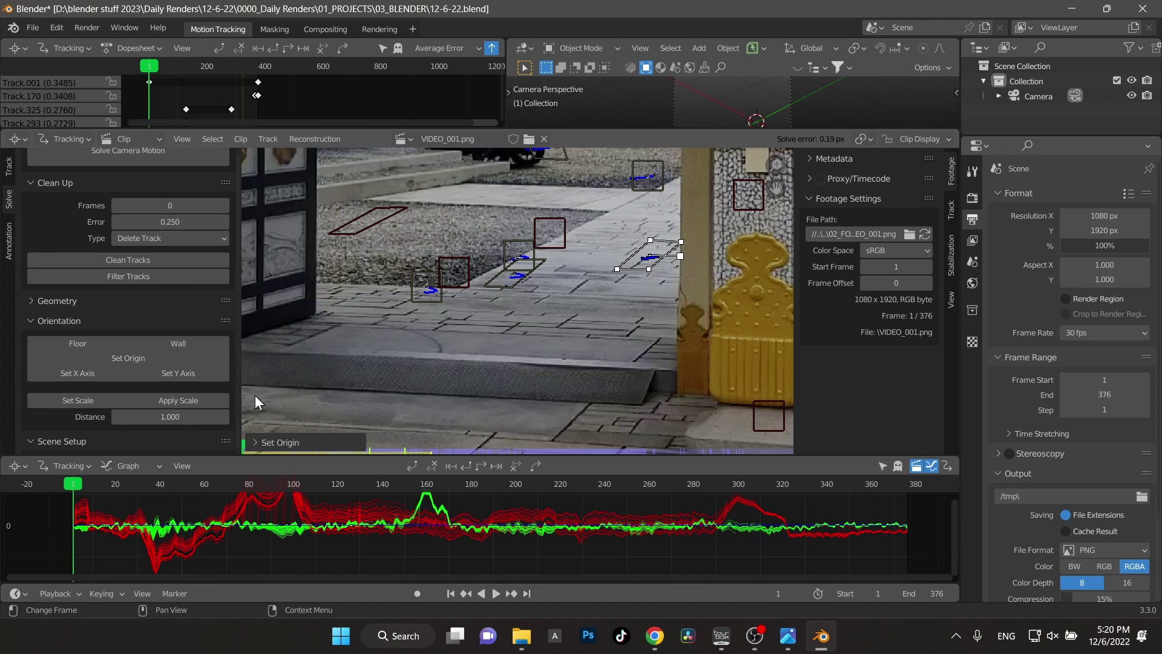
- Set the footage as the viewport background and set up the tracking scene
{"action": "scroll", "coordinate": [402, 367], "scroll_direction": "down", "scroll_amount": 1}
{"action": "scroll", "coordinate": [92, 355], "scroll_direction": "down", "scroll_amount": 2}
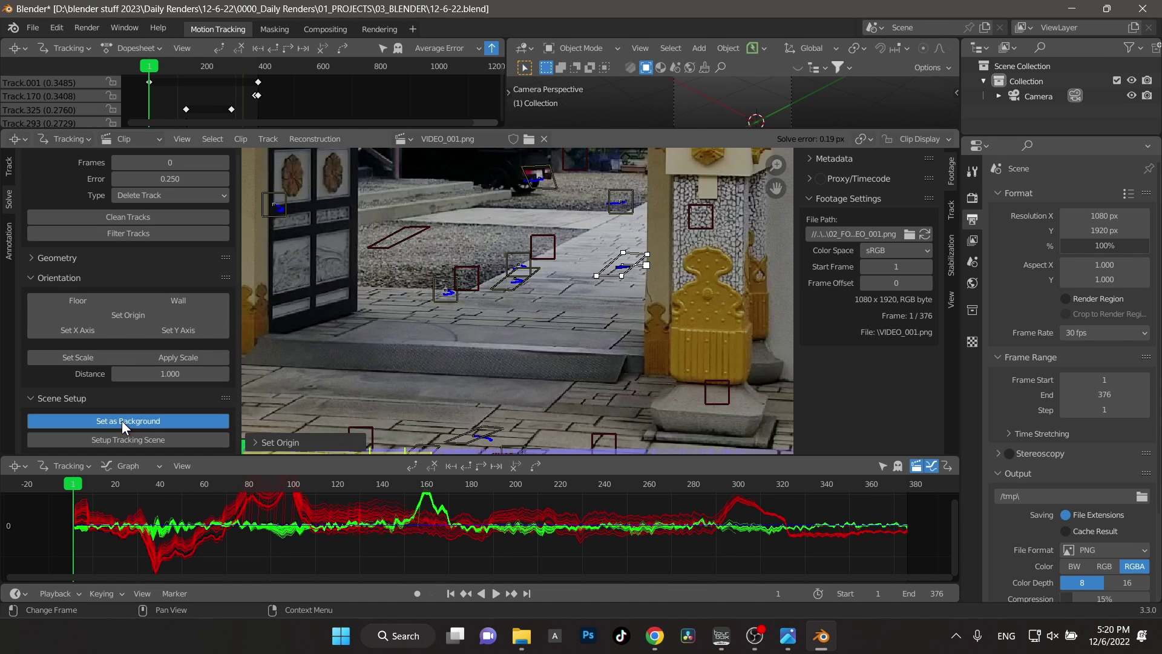
{"action": "left_click", "coordinate": [124, 420]}
{"action": "left_click", "coordinate": [129, 440]}
- Define the floor plane from three ground markers around the stone path and gravel edge at frame 118
{"action": "left_click_drag", "start_coordinate": [279, 456], "coordinate": [279, 581]}
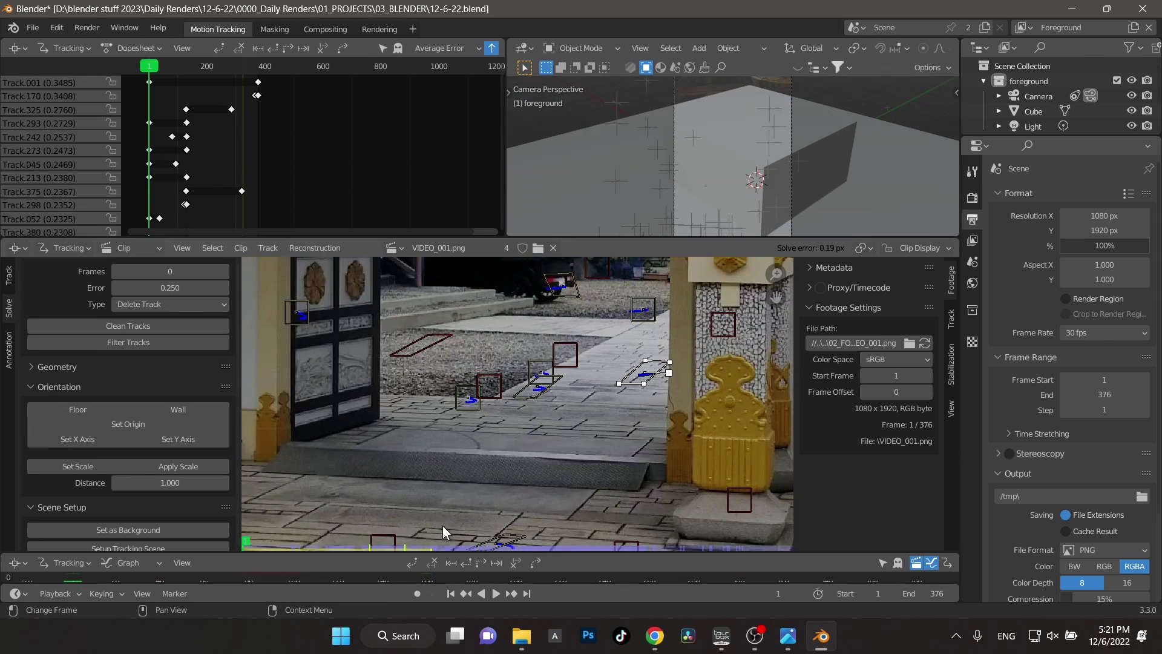
{"action": "left_click_drag", "start_coordinate": [469, 554], "coordinate": [460, 519]}
{"action": "left_click", "coordinate": [334, 563]}
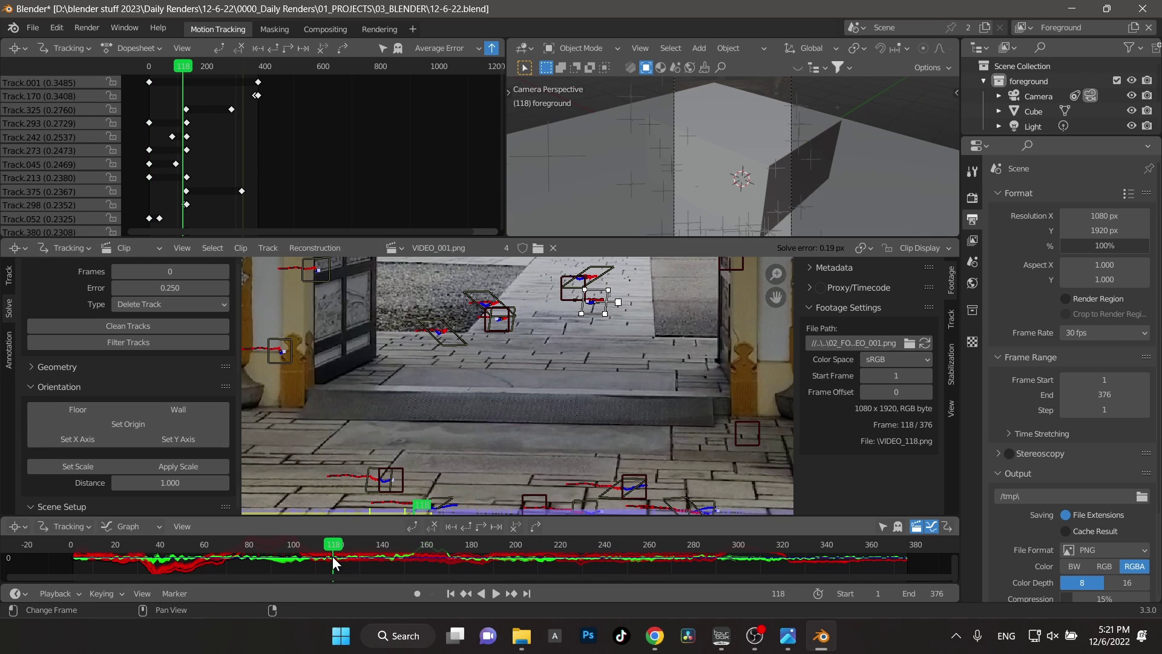
{"action": "left_click", "coordinate": [446, 342]}
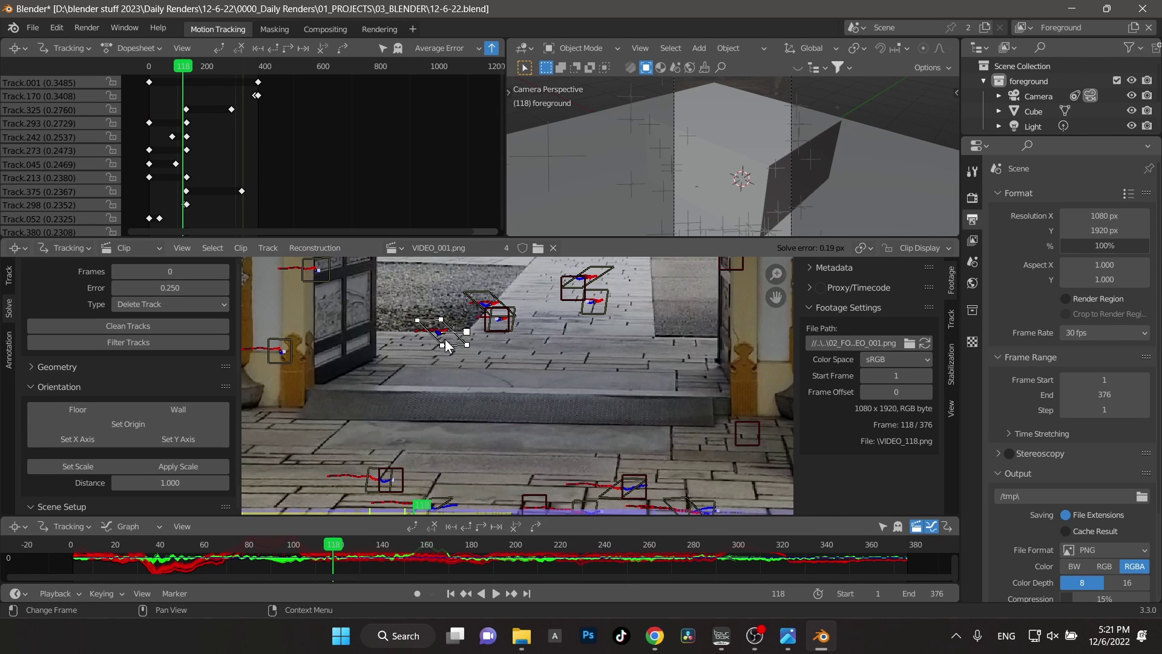
{"action": "left_click", "coordinate": [598, 318], "text": "shift"}
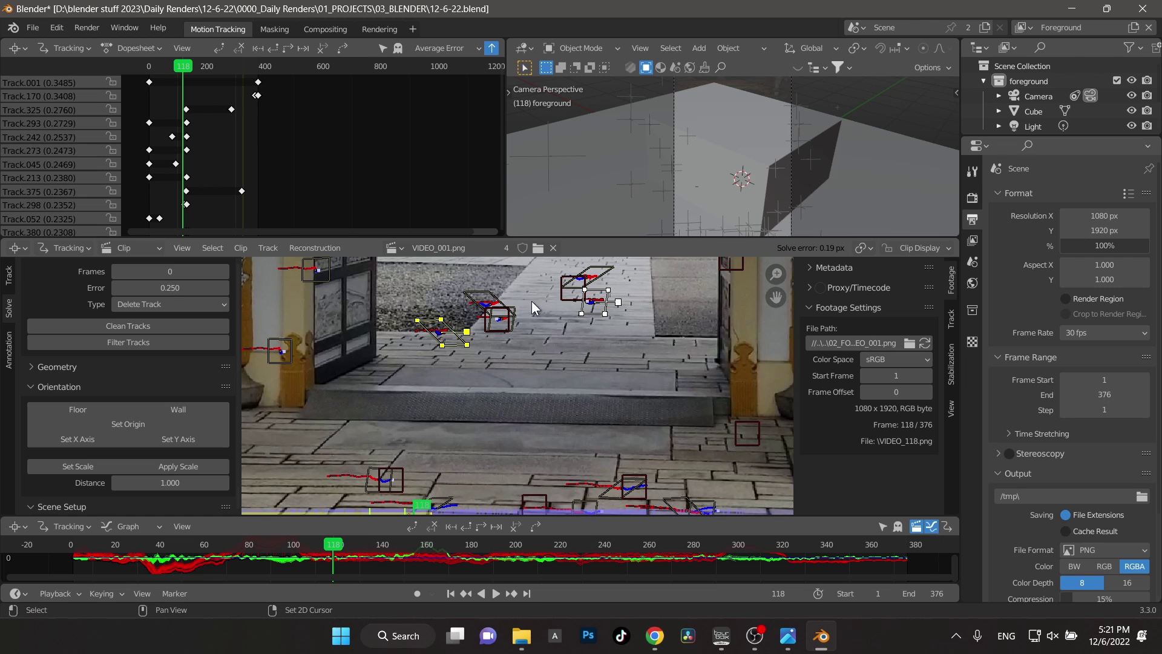
{"action": "left_click", "coordinate": [496, 296], "text": "shift"}
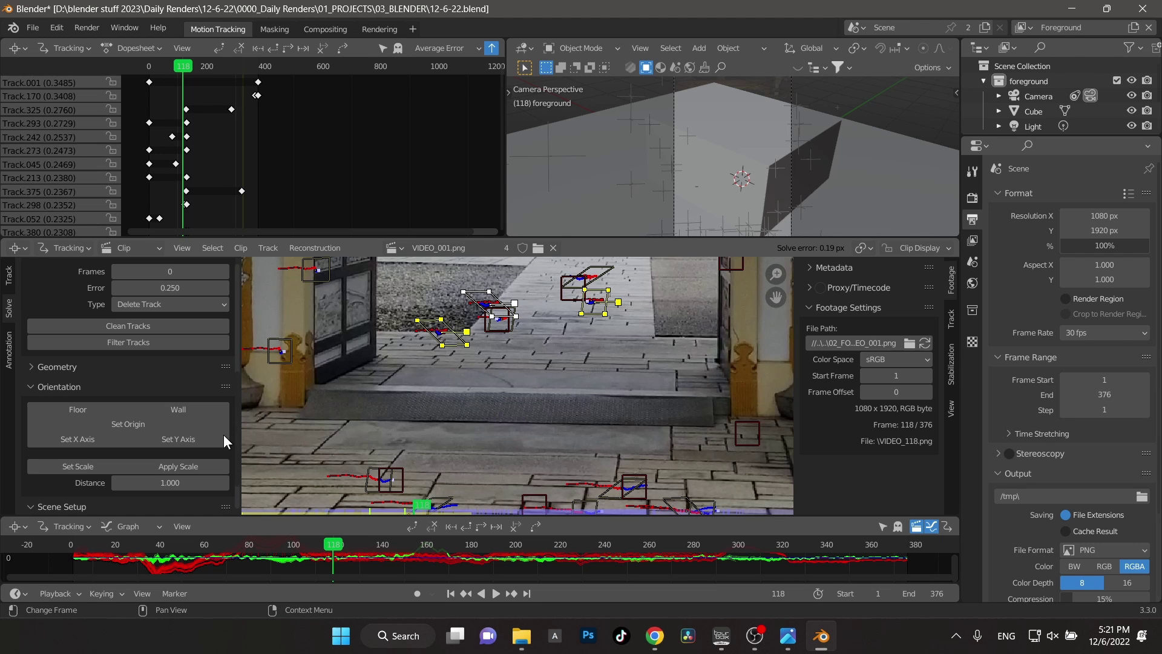
{"action": "left_click", "coordinate": [80, 406]}
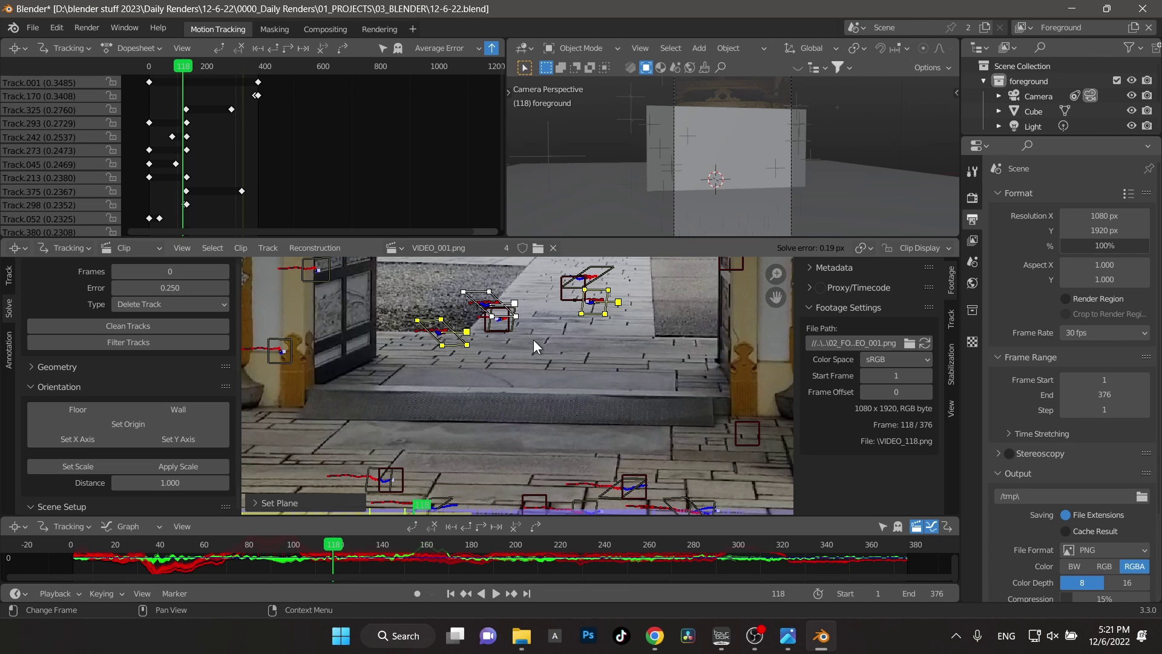
- Set the scene scale from the two ground markers on the stone path and gravel edge, using a distance of 2
{"action": "scroll", "coordinate": [532, 461], "scroll_direction": "down", "scroll_amount": 1}
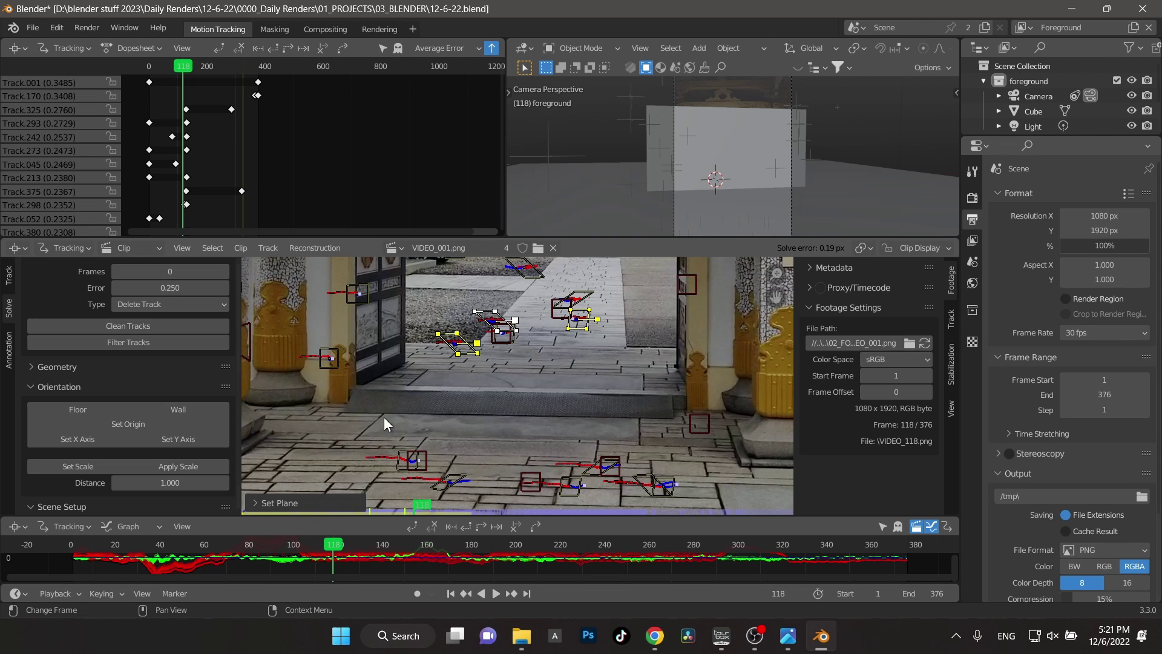
{"action": "scroll", "coordinate": [618, 447], "scroll_direction": "down", "scroll_amount": 1}
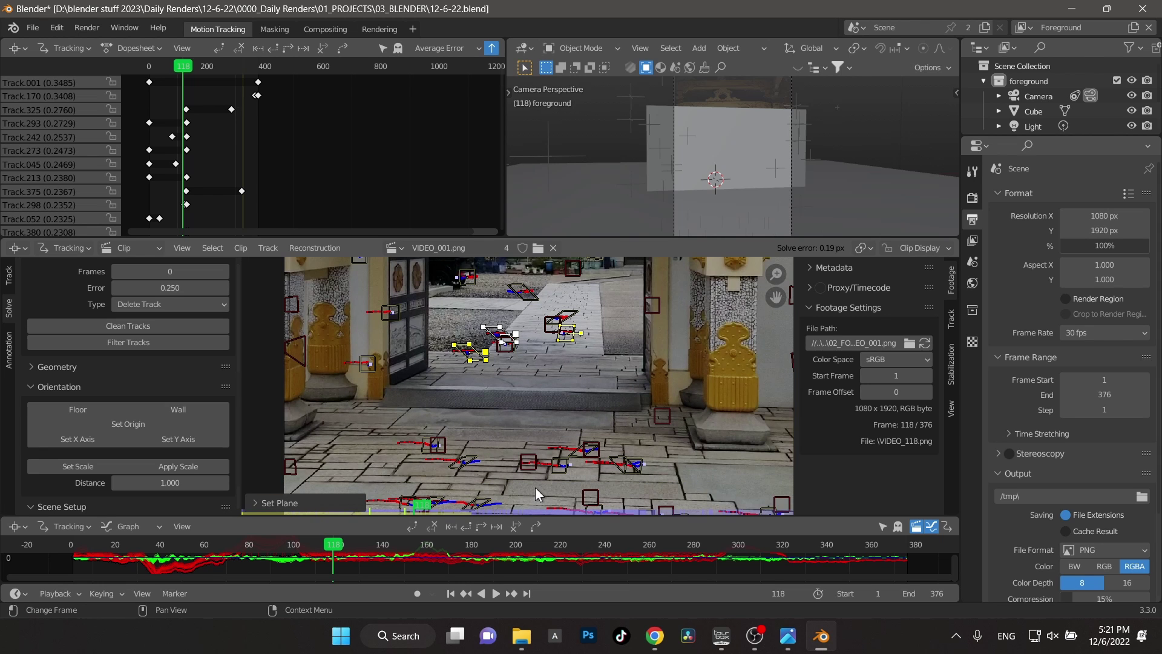
{"action": "left_click", "coordinate": [566, 334]}
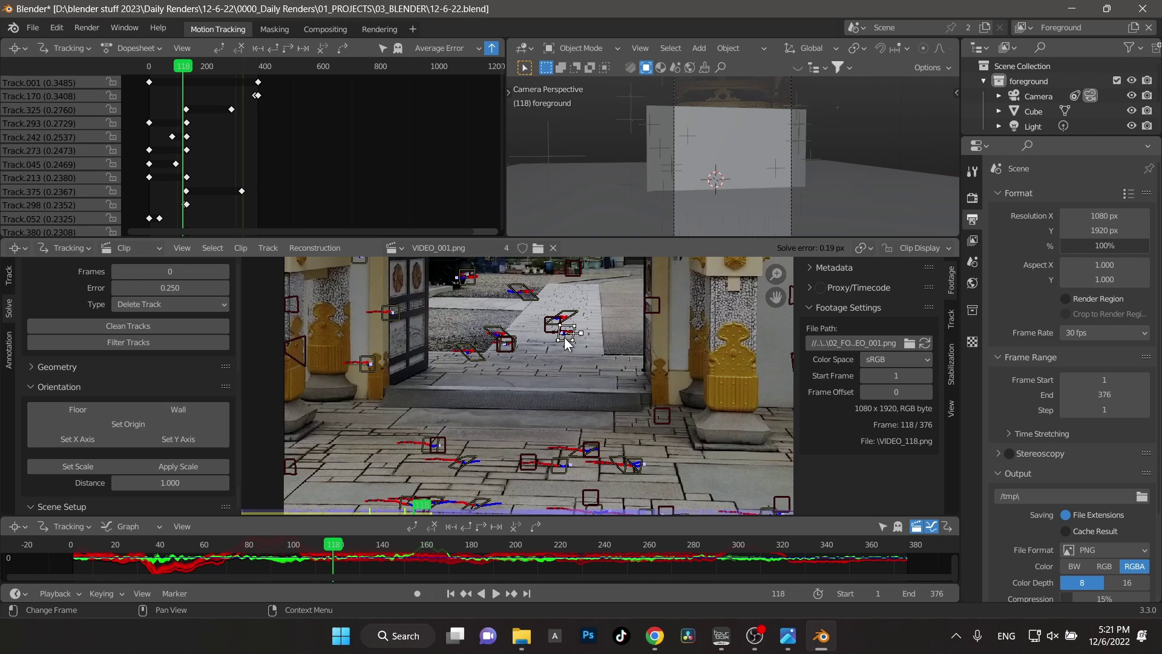
{"action": "left_click", "coordinate": [516, 341], "text": "shift"}
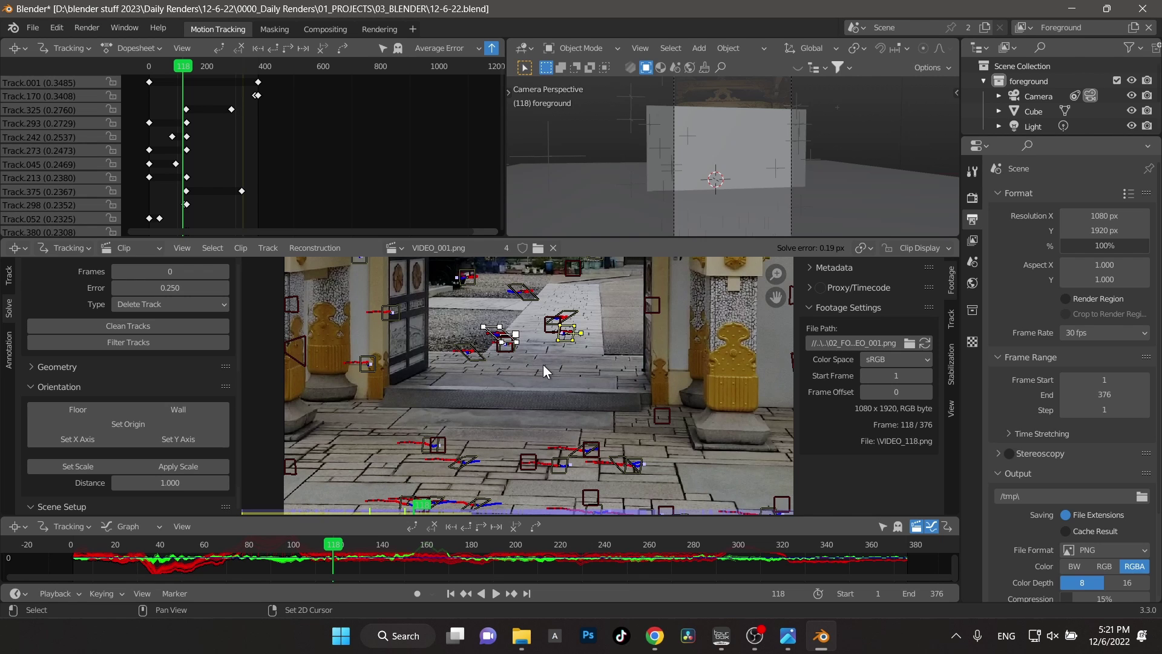
{"action": "left_click_drag", "start_coordinate": [159, 482], "coordinate": [164, 480]}
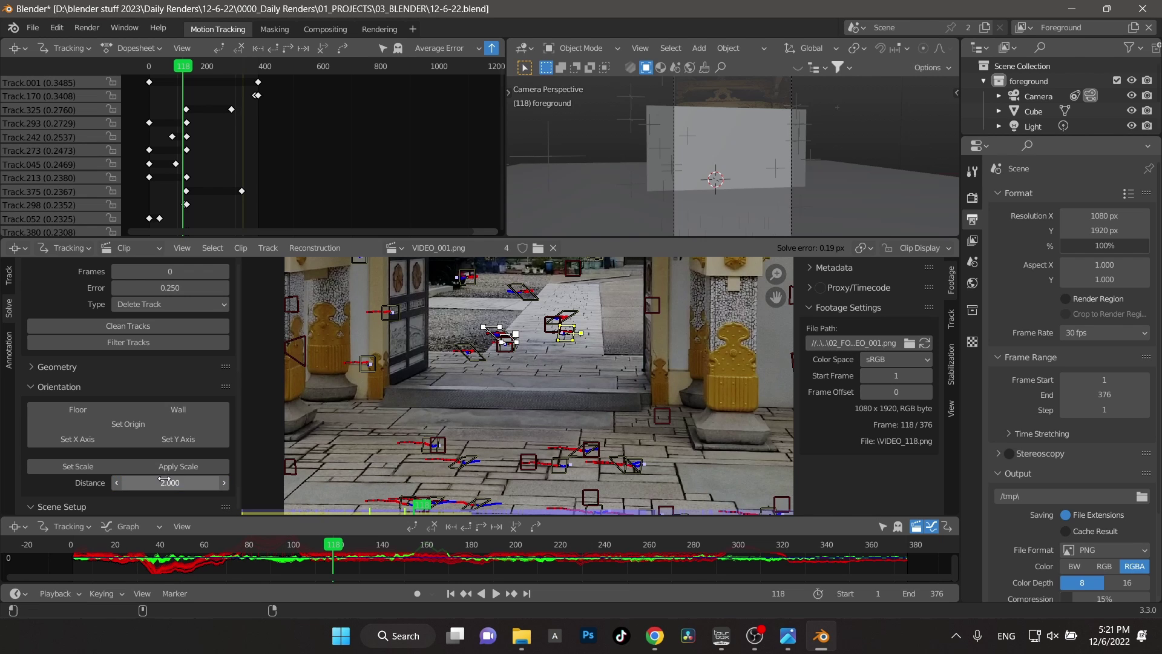
{"action": "left_click", "coordinate": [78, 466]}
- Reduce the reference distance between the two selected ground markers to 1.5 and set the scene scale again
{"action": "left_click", "coordinate": [176, 484]}
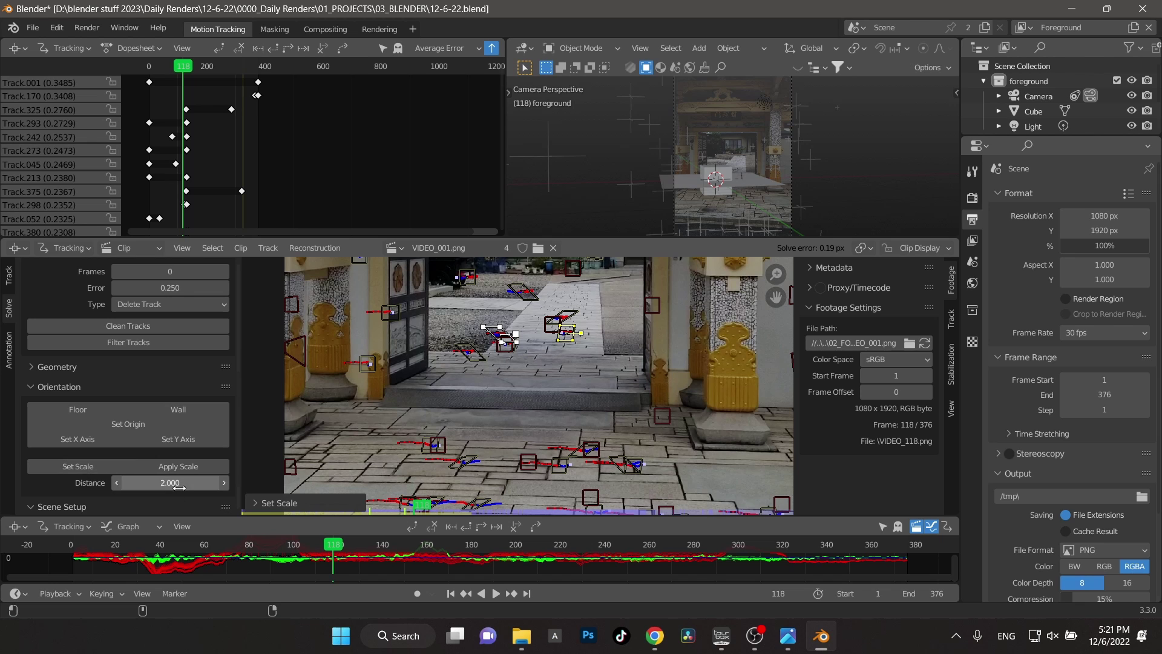
{"action": "type", "text": "2.0.5"}
{"action": "key", "text": "Return"}
{"action": "left_click", "coordinate": [82, 468]}
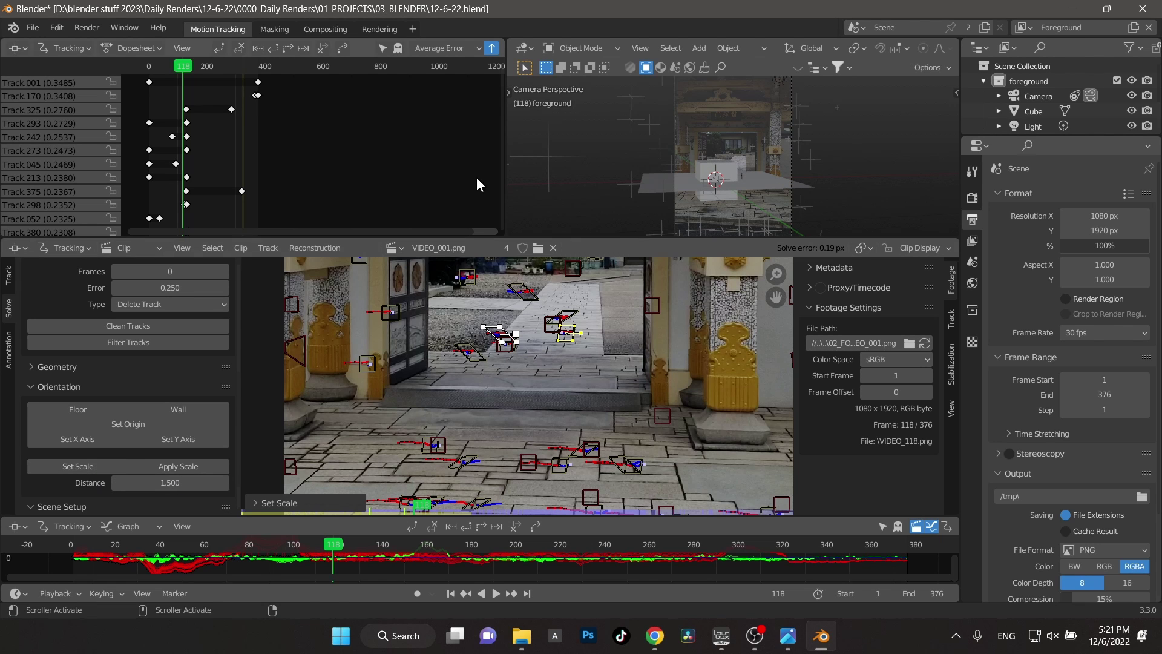
- Move the cube up 1 m along the global Z axis
{"action": "left_click", "coordinate": [730, 173]}
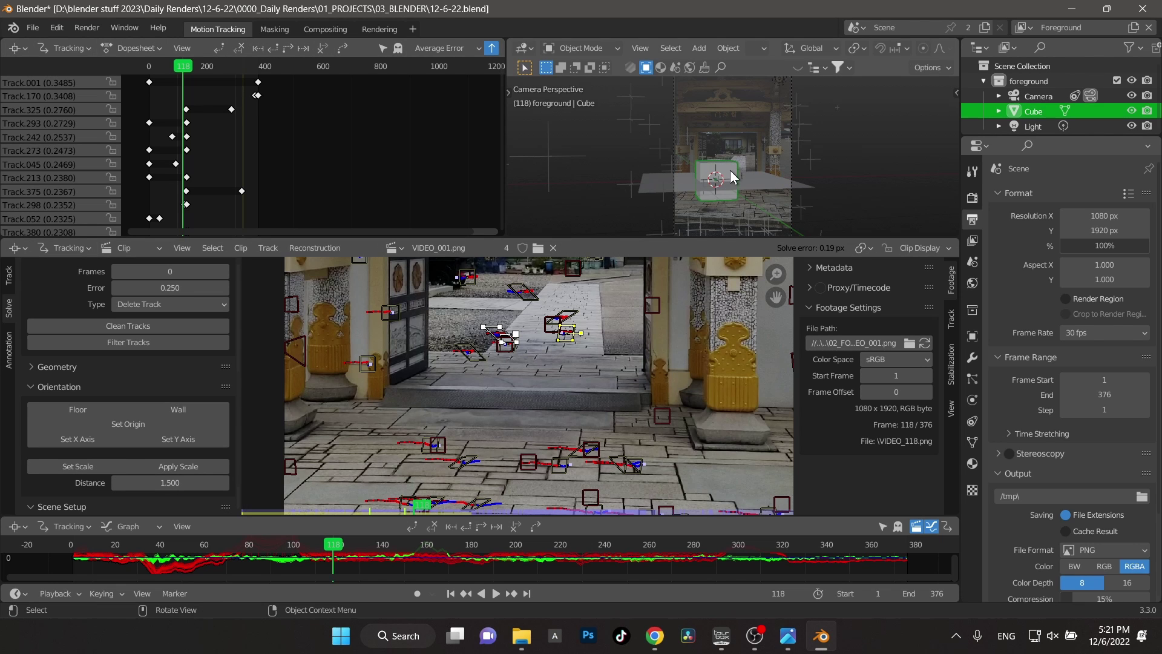
{"action": "type", "text": "gz"}
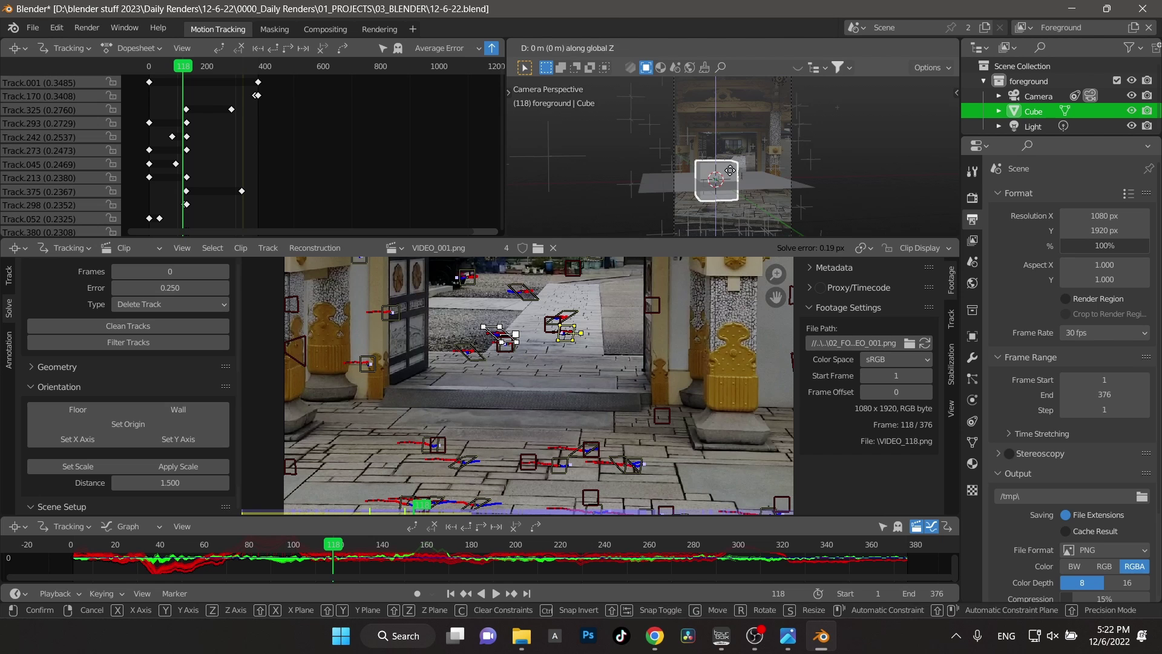
{"action": "type", "text": "1"}
{"action": "key", "text": "Return"}
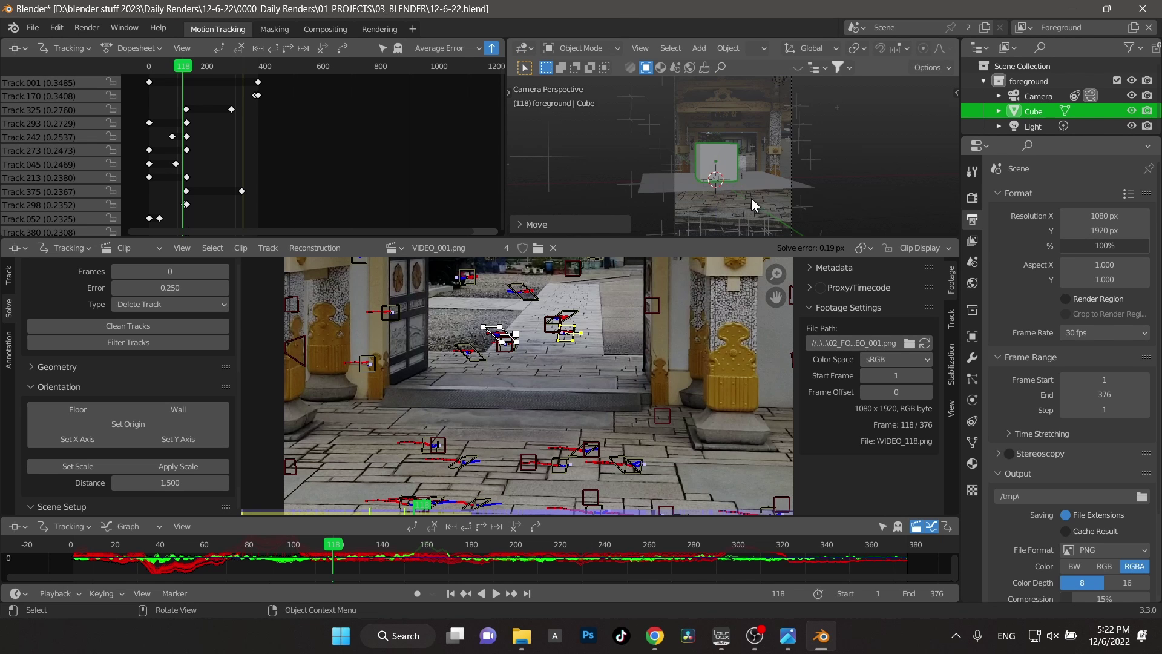
{"action": "scroll", "coordinate": [750, 198], "scroll_direction": "up", "scroll_amount": 4}
{"action": "scroll", "coordinate": [739, 232], "scroll_direction": "down", "scroll_amount": 1}
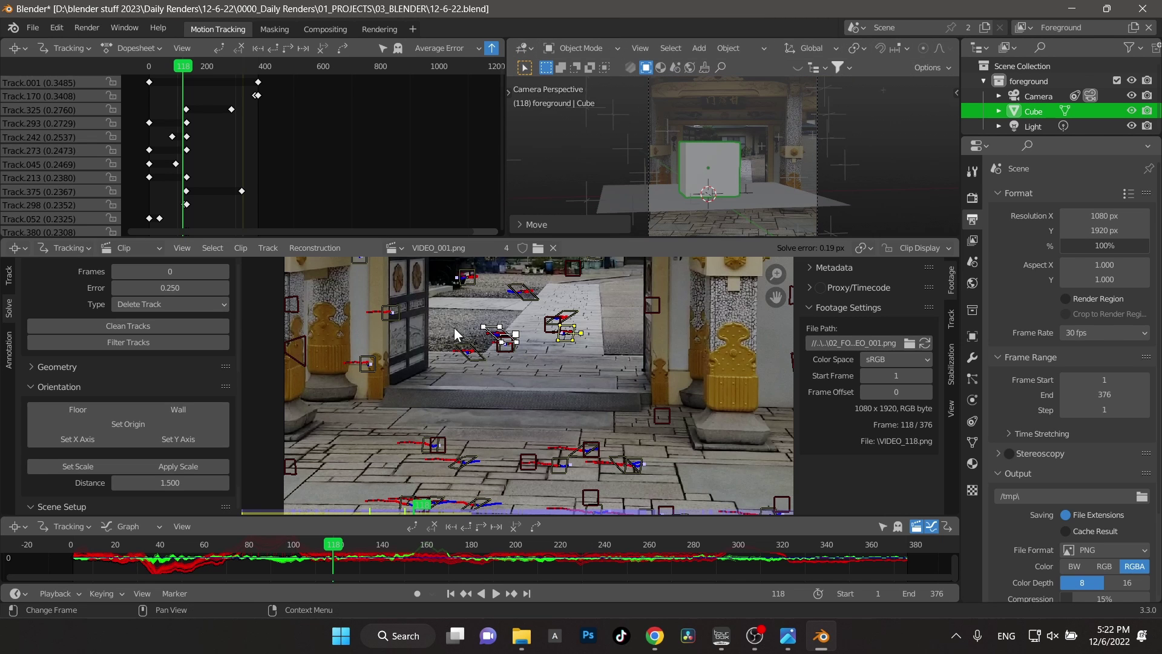
- Re-enter a distance of 1.5 for the two selected ground markers and reapply the scene scale
{"action": "scroll", "coordinate": [543, 345], "scroll_direction": "down", "scroll_amount": 2}
{"action": "middle_click_drag", "start_coordinate": [542, 345], "coordinate": [539, 404]}
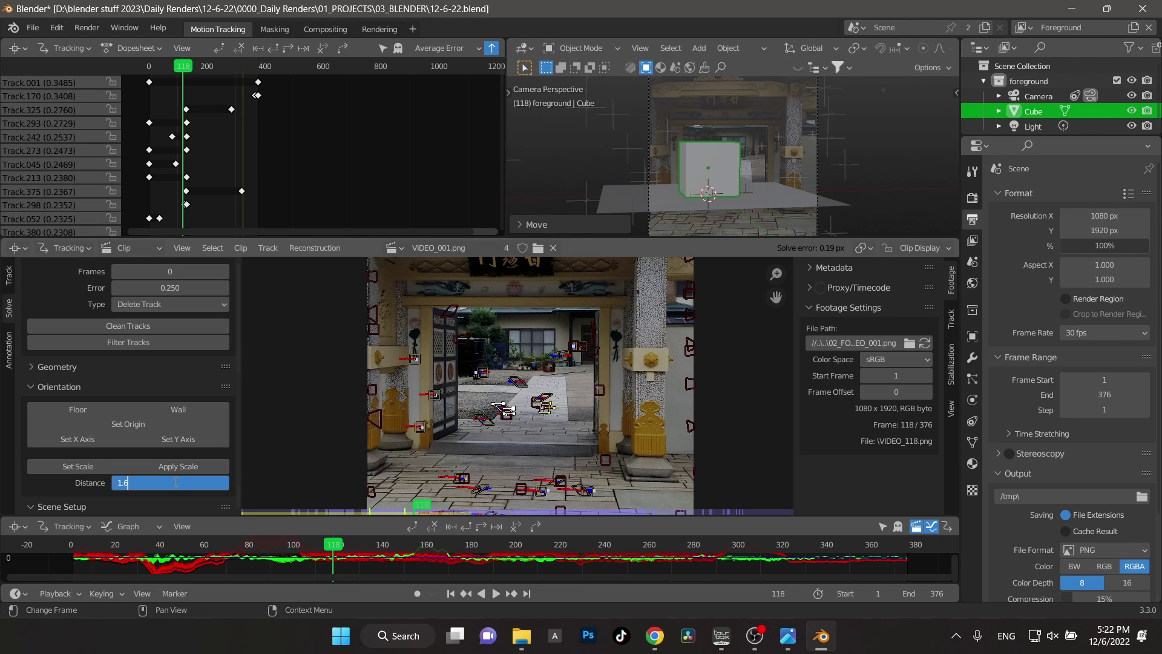
{"action": "left_click", "coordinate": [171, 482]}
{"action": "type", "text": "1.5"}
{"action": "key", "text": "Return"}
{"action": "left_click", "coordinate": [77, 465]}
- Add a general Layout workspace and enable the Motion Tracking overlay in its camera viewport
{"action": "left_click", "coordinate": [412, 28]}
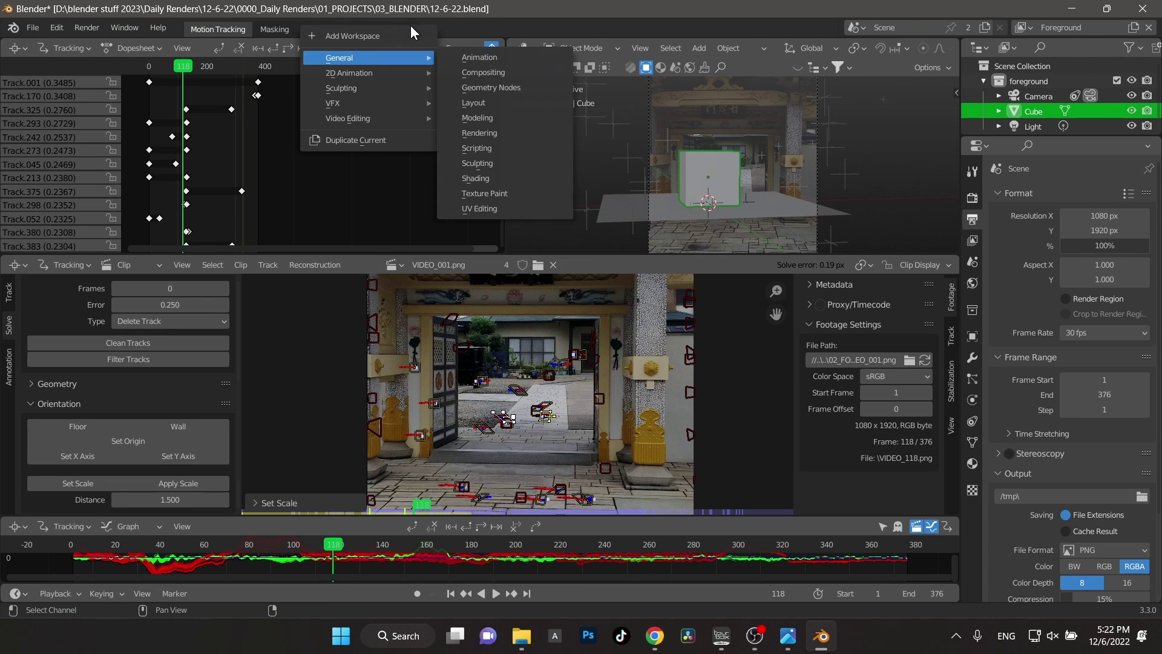
{"action": "mouse_move", "coordinate": [393, 57]}
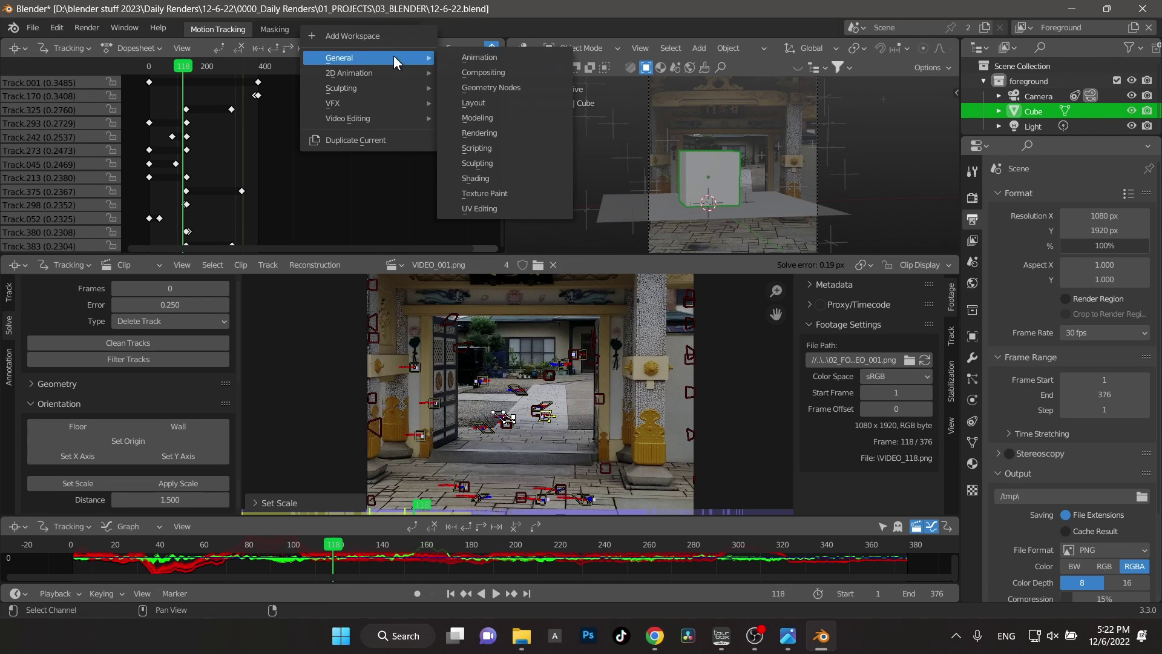
{"action": "left_click", "coordinate": [484, 104]}
{"action": "left_click", "coordinate": [721, 47]}
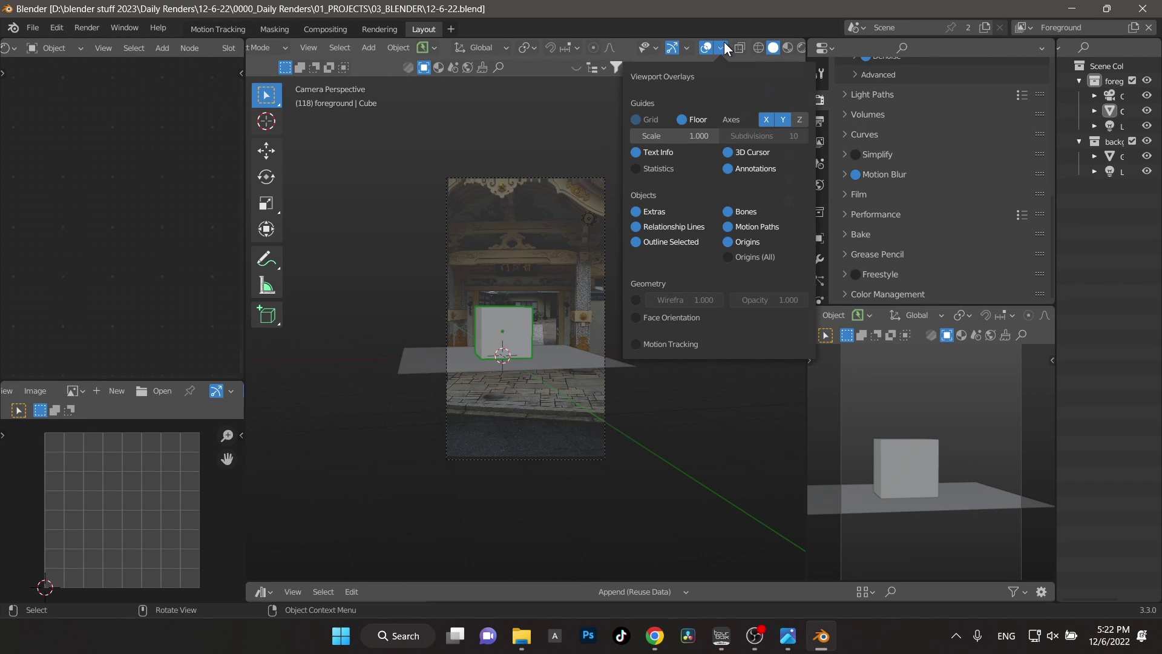
{"action": "left_click", "coordinate": [641, 343]}
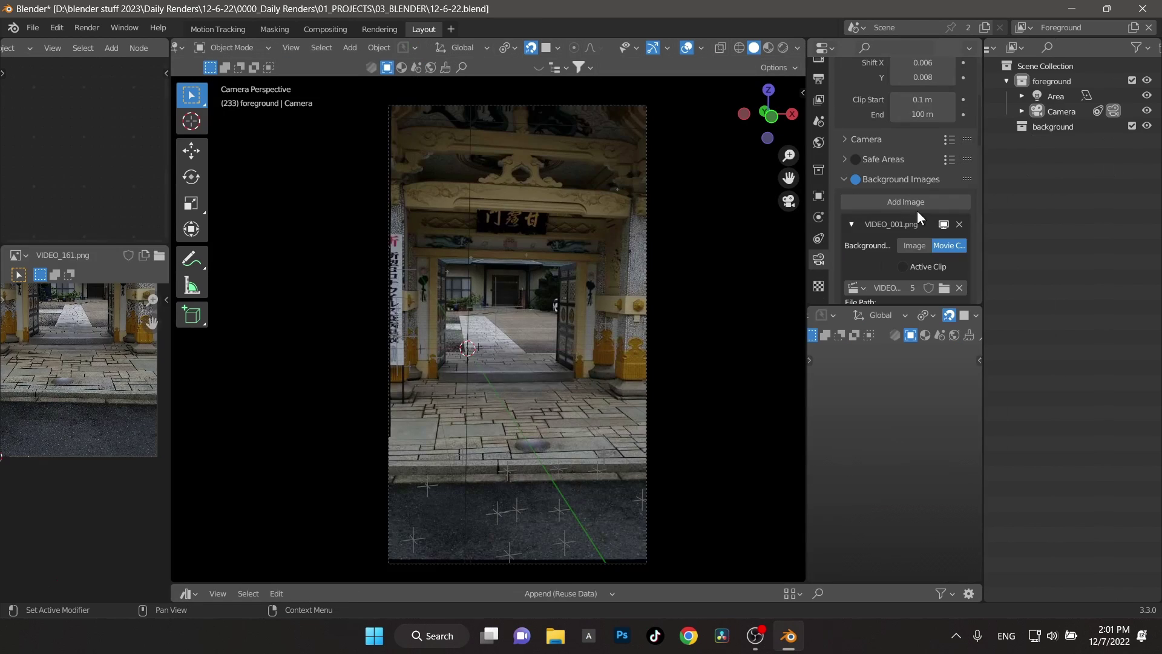
- Play the footage through the camera view to check how the tracking points follow the ground
{"action": "left_click", "coordinate": [1072, 112]}
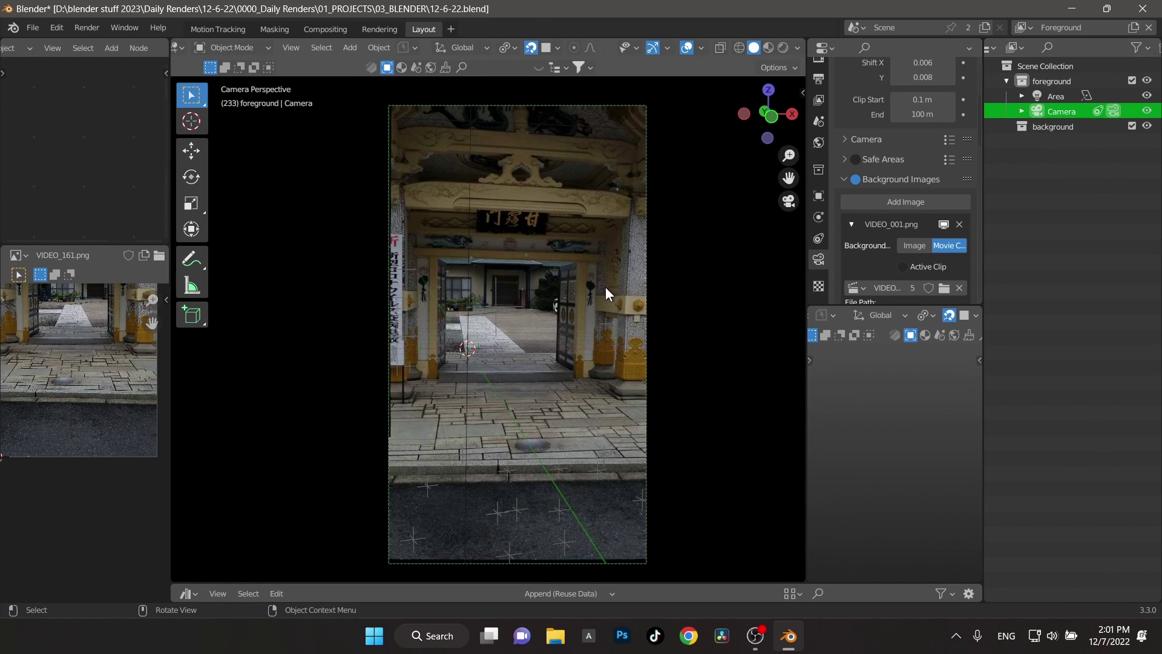
{"action": "left_click", "coordinate": [731, 386]}
{"action": "key", "text": "space"}
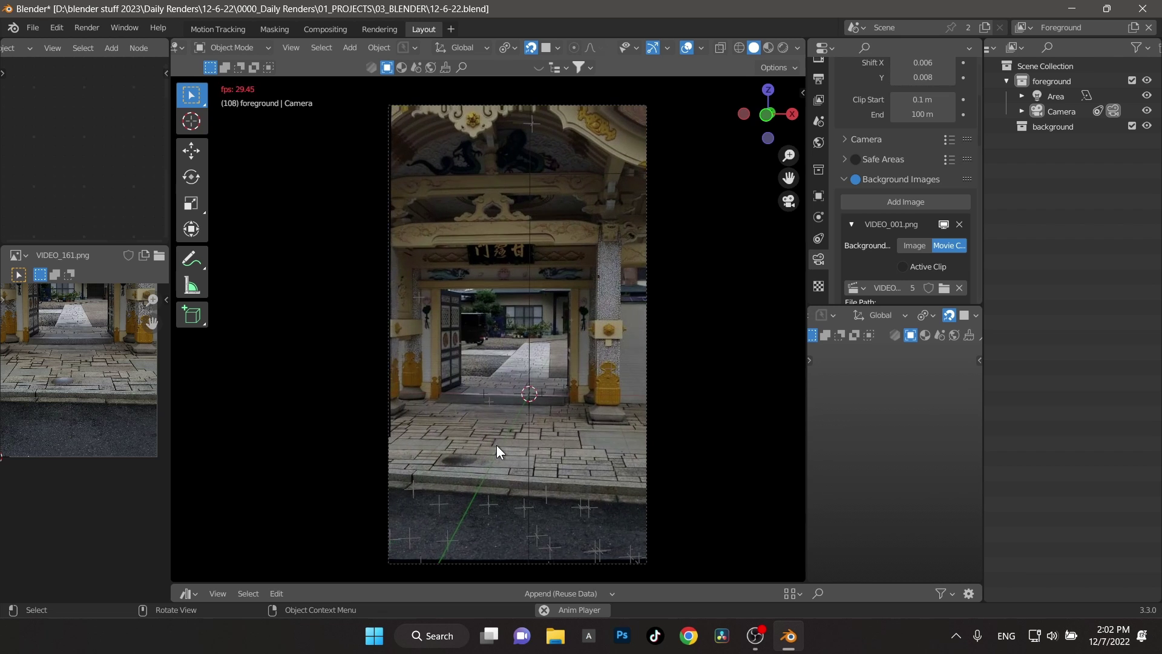
{"action": "key", "text": "space"}
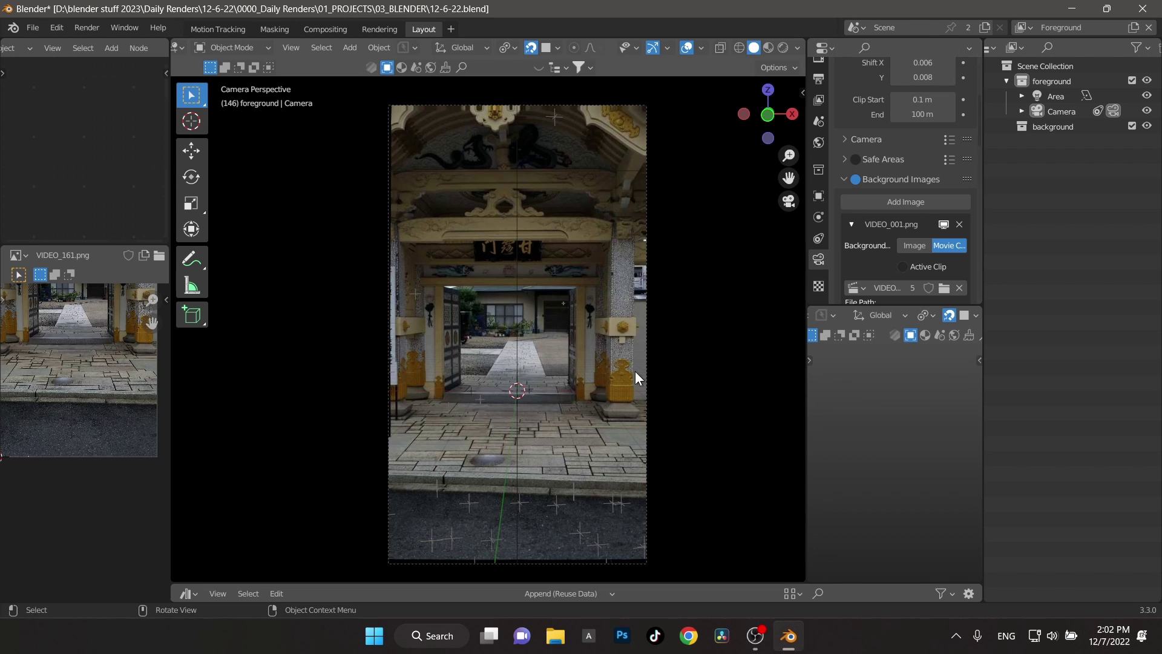
{"action": "key", "text": "space"}
{"action": "key", "text": "space"}
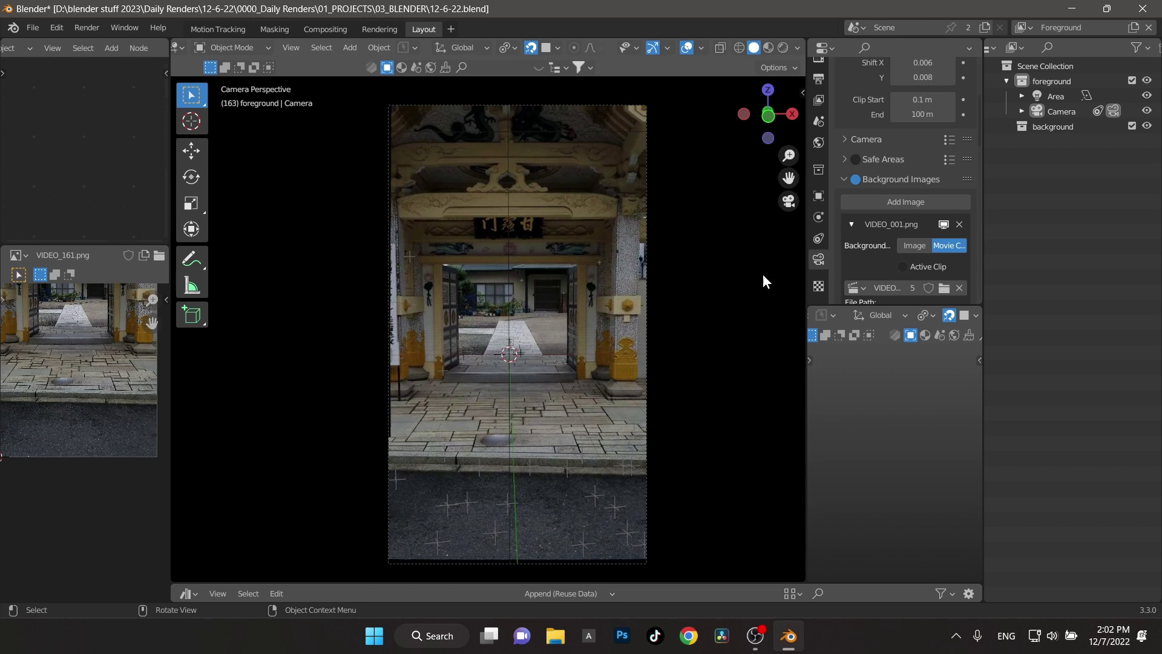
- Set the camera's sensor fit to Horizontal and play the shot to check the alignment
{"action": "left_click", "coordinate": [1063, 111]}
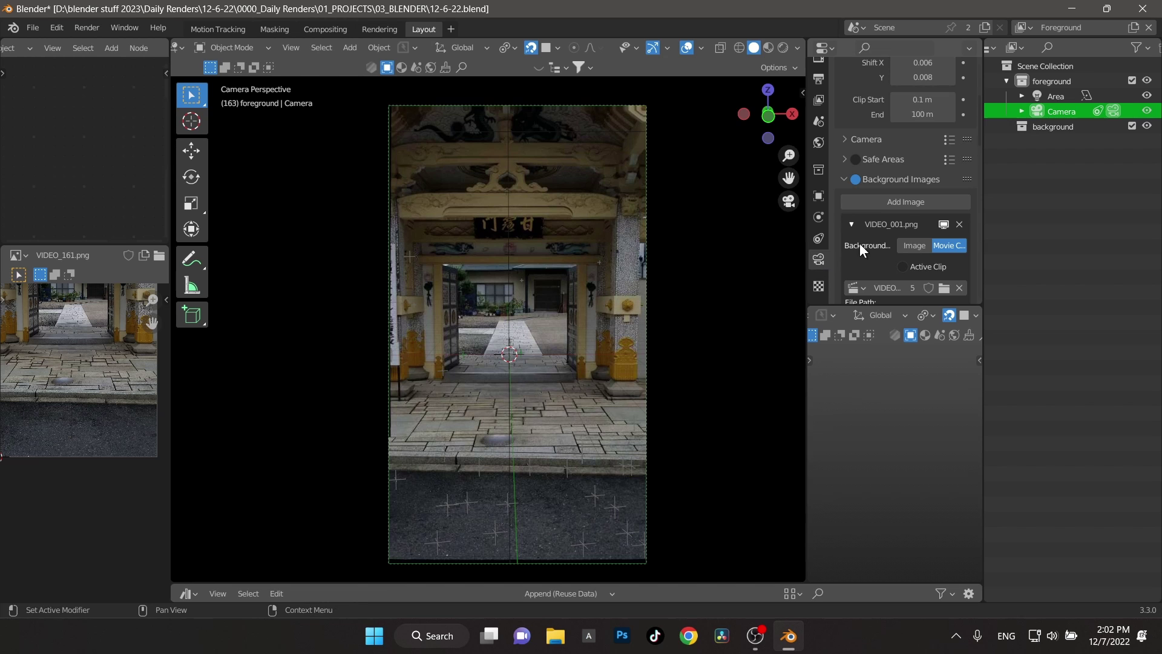
{"action": "scroll", "coordinate": [848, 127], "scroll_direction": "up", "scroll_amount": 2}
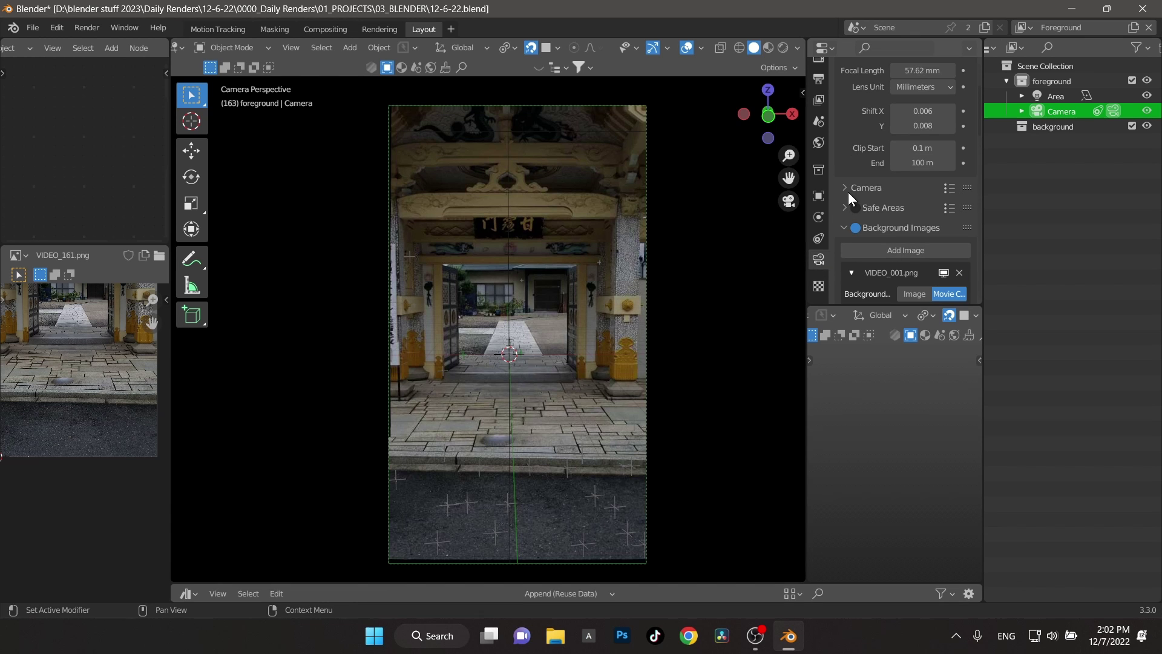
{"action": "left_click", "coordinate": [848, 188]}
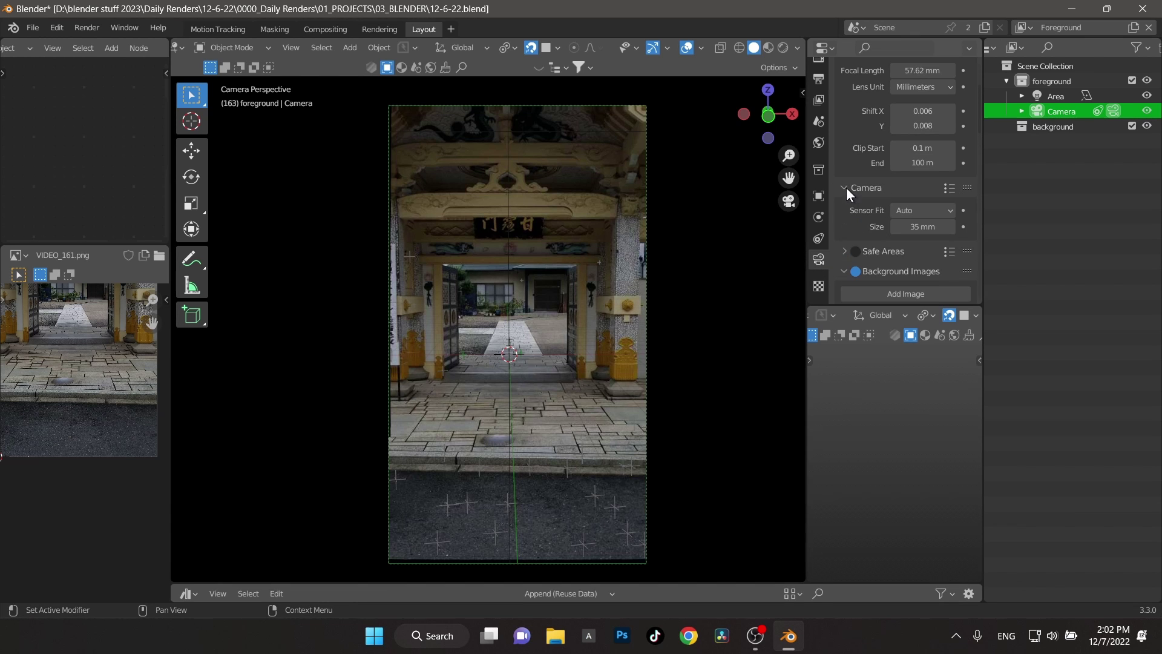
{"action": "left_click", "coordinate": [919, 210]}
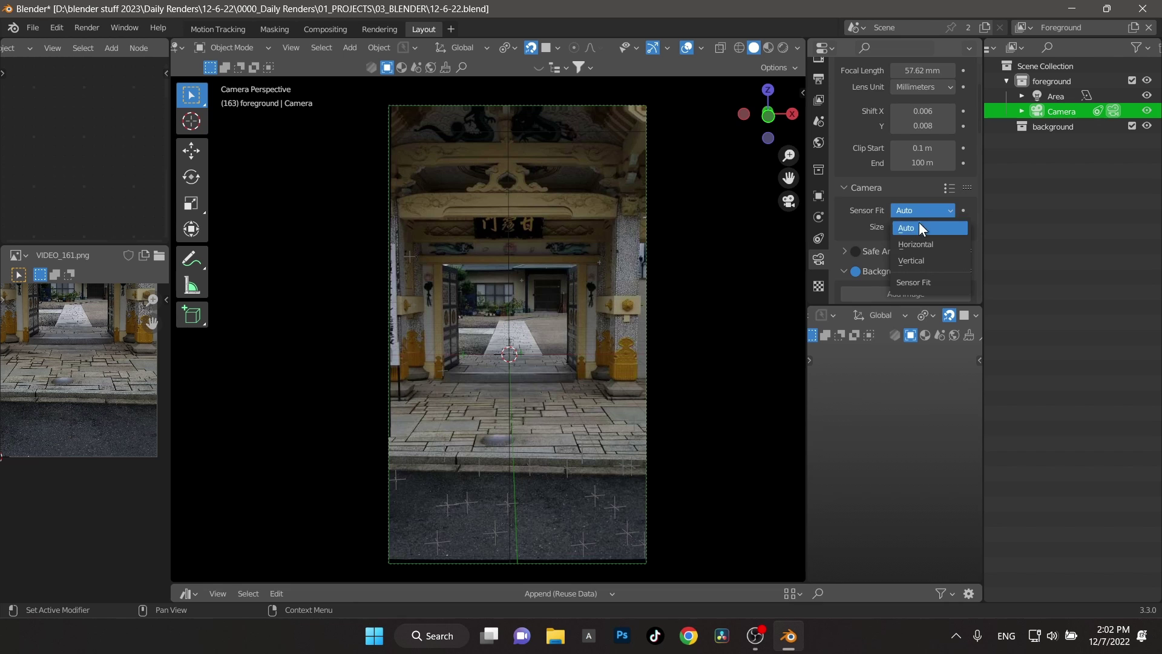
{"action": "left_click", "coordinate": [916, 242]}
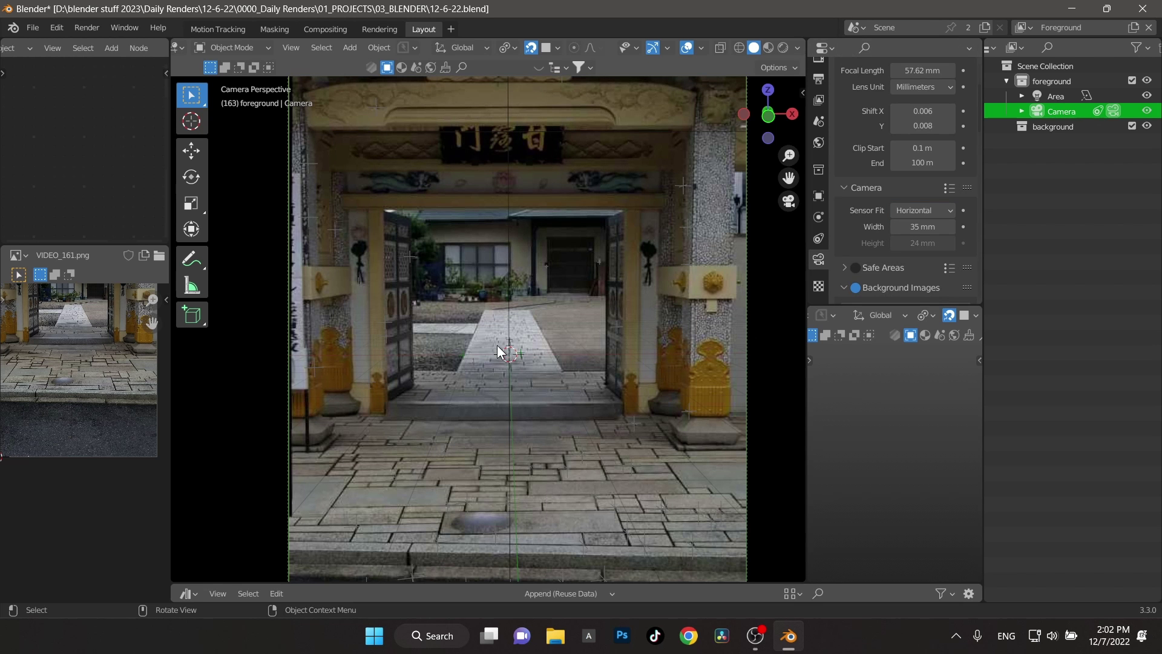
{"action": "scroll", "coordinate": [514, 335], "scroll_direction": "down", "scroll_amount": 3}
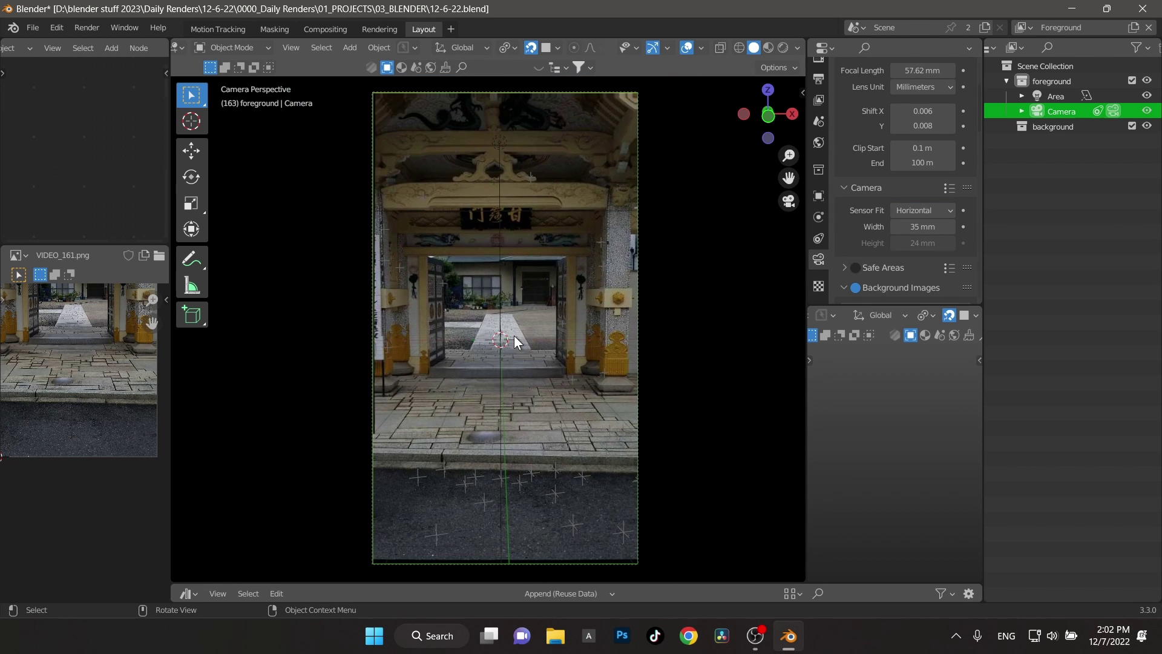
{"action": "key", "text": "space"}
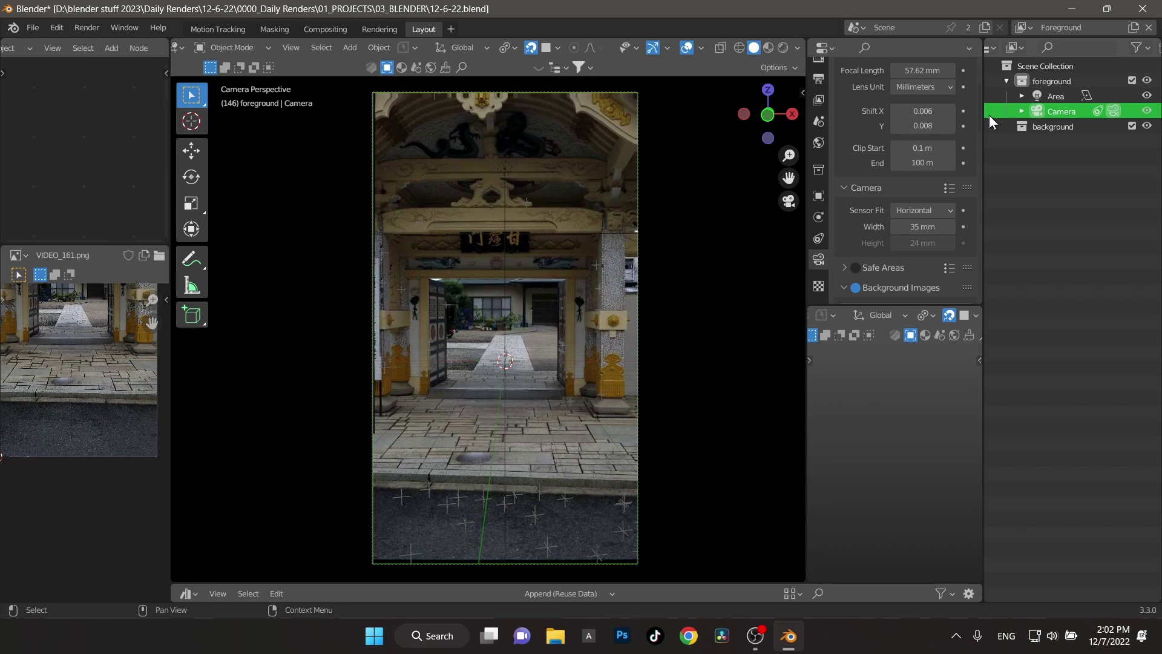
- Set the transform pivot to the 3D cursor and rotate the camera slightly about the global Z axis to align with the path
{"action": "left_click", "coordinate": [502, 46]}
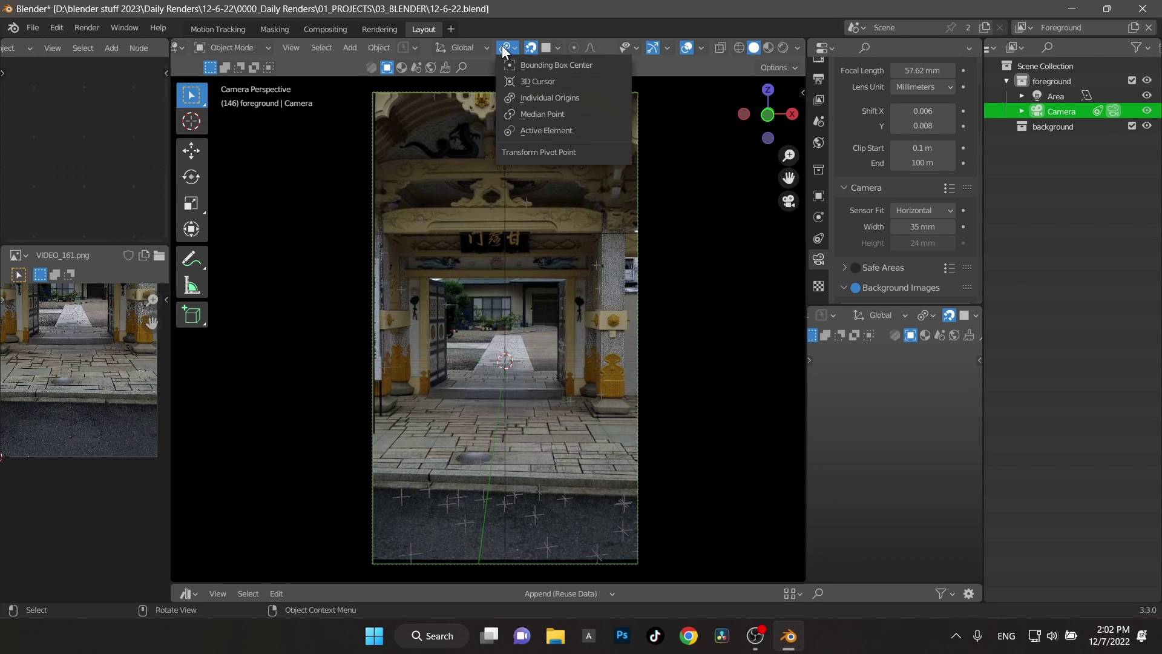
{"action": "left_click", "coordinate": [525, 78]}
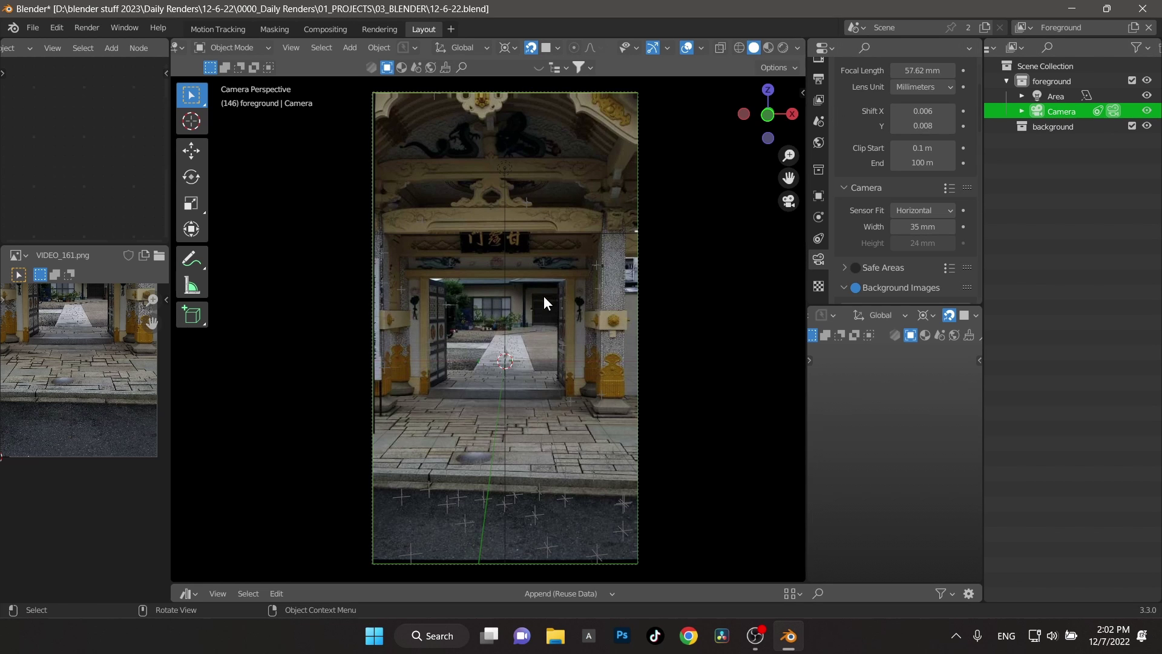
{"action": "key", "text": "r"}
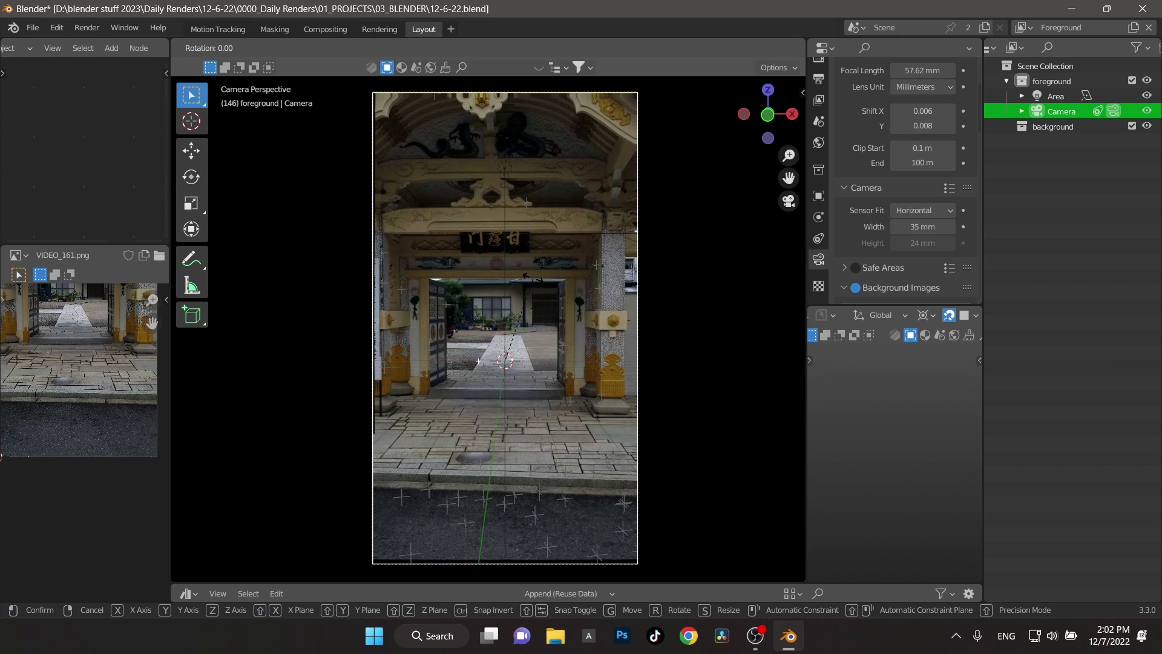
{"action": "key", "text": "z"}
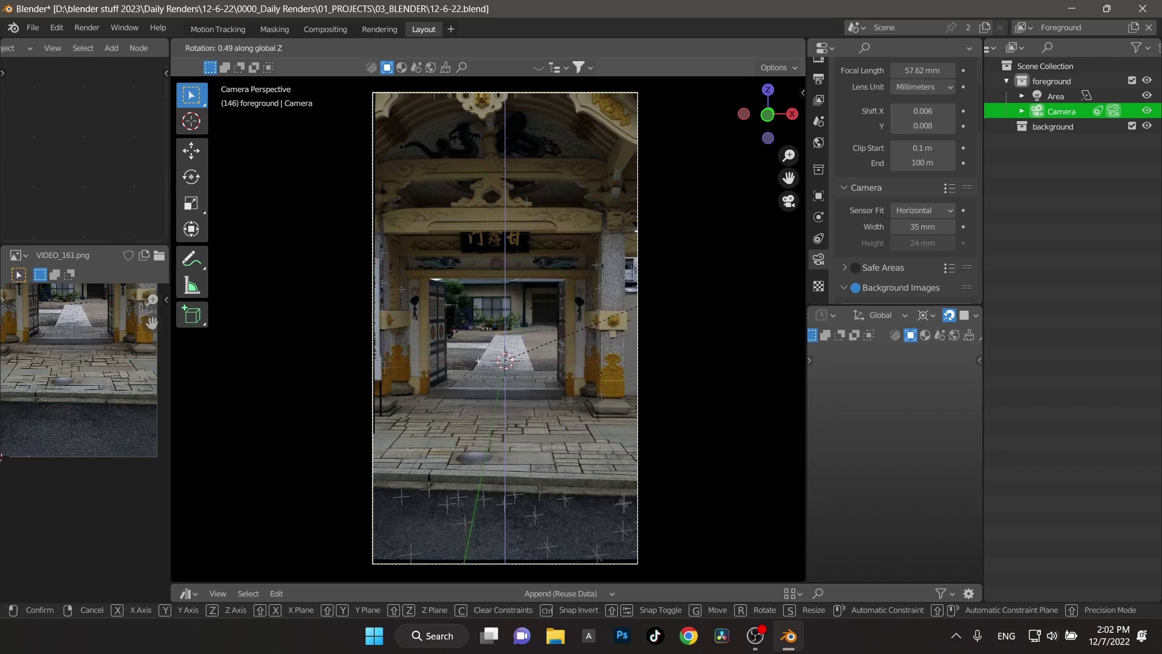
{"action": "left_click", "coordinate": [640, 349]}
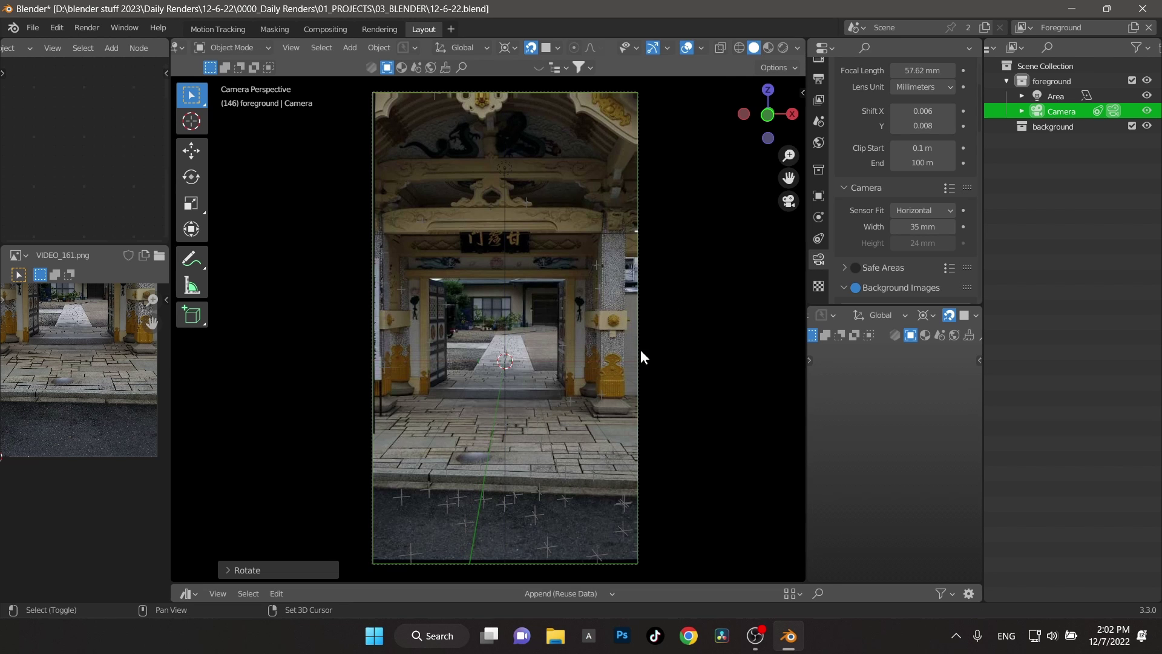
- Examine the camera and the tracked point cloud relative to the ground grid from several angles outside the camera view
{"action": "mouse_move", "coordinate": [467, 403]}
{"action": "middle_mouse_down"}
{"action": "mouse_move", "coordinate": [506, 405]}
{"action": "mouse_move", "coordinate": [469, 404]}
{"action": "mouse_move", "coordinate": [470, 386]}
{"action": "middle_mouse_up"}
{"action": "scroll", "coordinate": [466, 416], "scroll_direction": "down", "scroll_amount": 2}
{"action": "mouse_move", "coordinate": [479, 432]}
{"action": "middle_mouse_down"}
{"action": "mouse_move", "coordinate": [547, 432]}
{"action": "mouse_move", "coordinate": [480, 432]}
{"action": "middle_mouse_up"}
{"action": "middle_click_drag", "start_coordinate": [368, 409], "coordinate": [548, 471]}
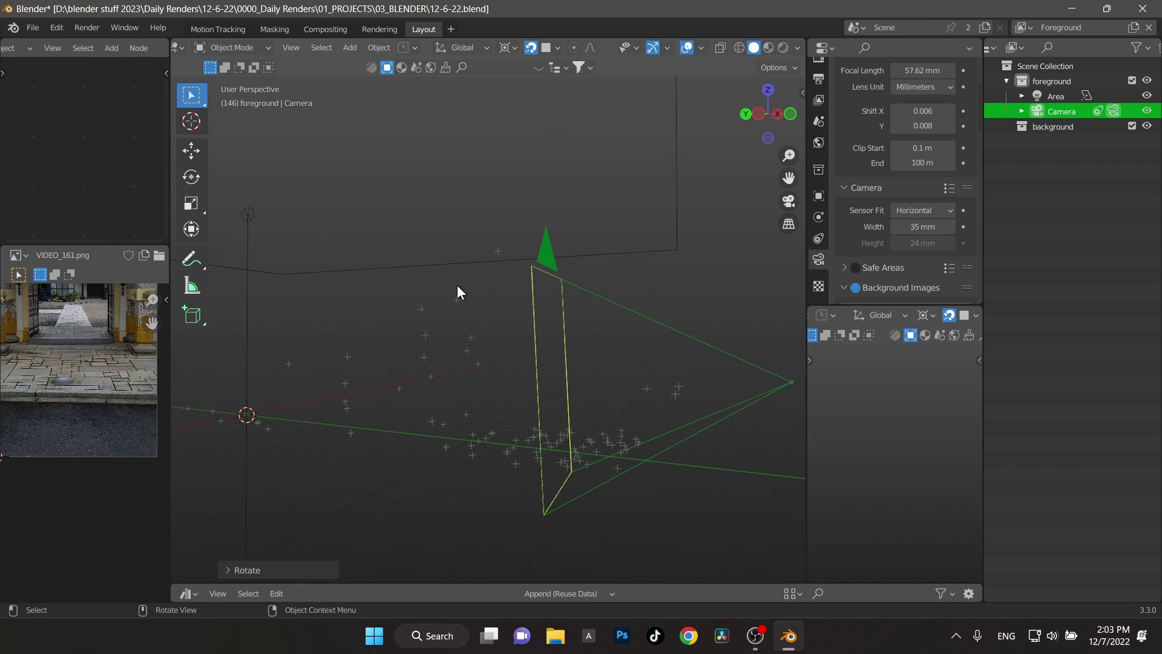
{"action": "middle_click_drag", "start_coordinate": [491, 357], "coordinate": [665, 475]}
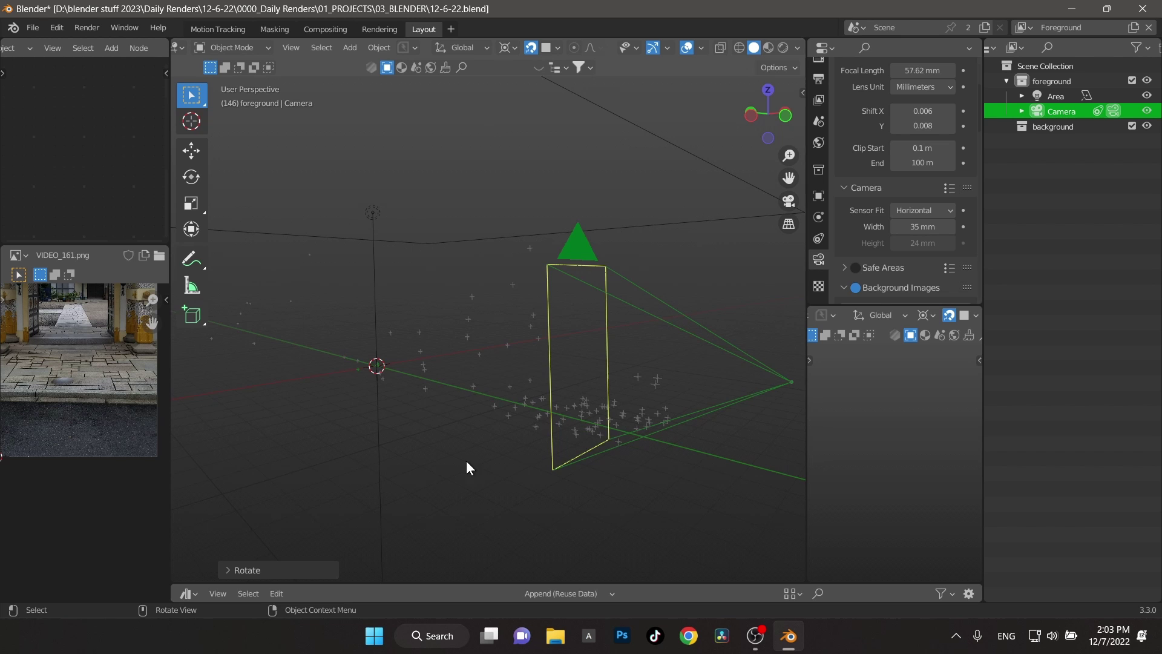
{"action": "middle_click_drag", "start_coordinate": [467, 462], "coordinate": [488, 491]}
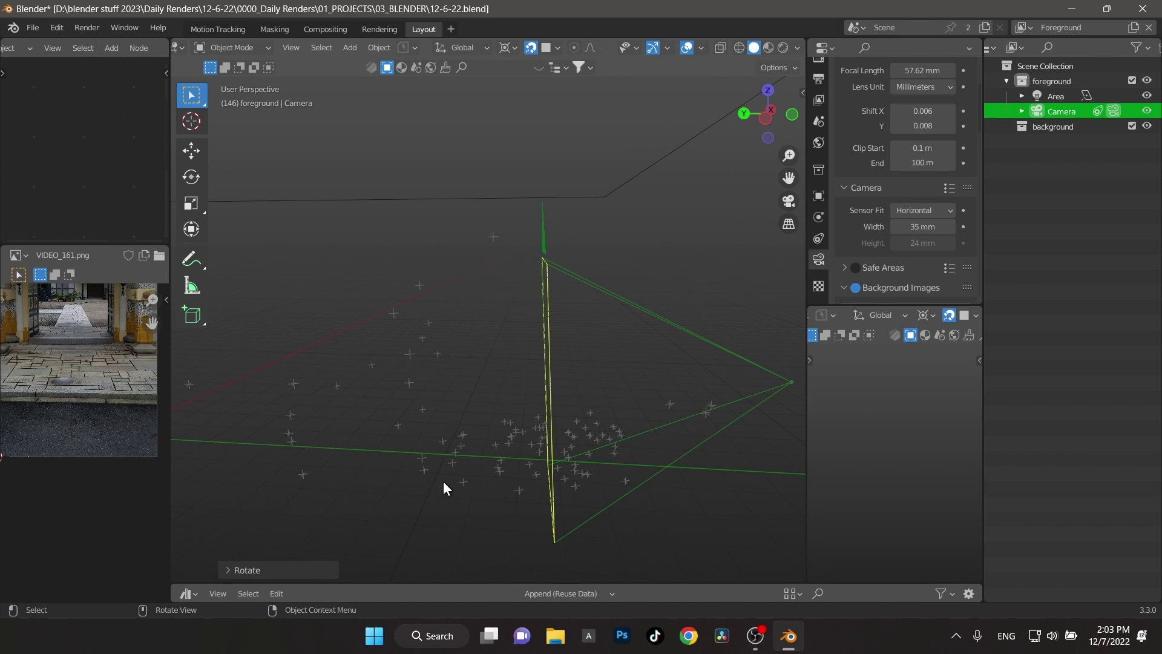
- Return to the camera view, play the shot and save the file
{"action": "key", "text": "KP_0"}
{"action": "key", "text": "space"}
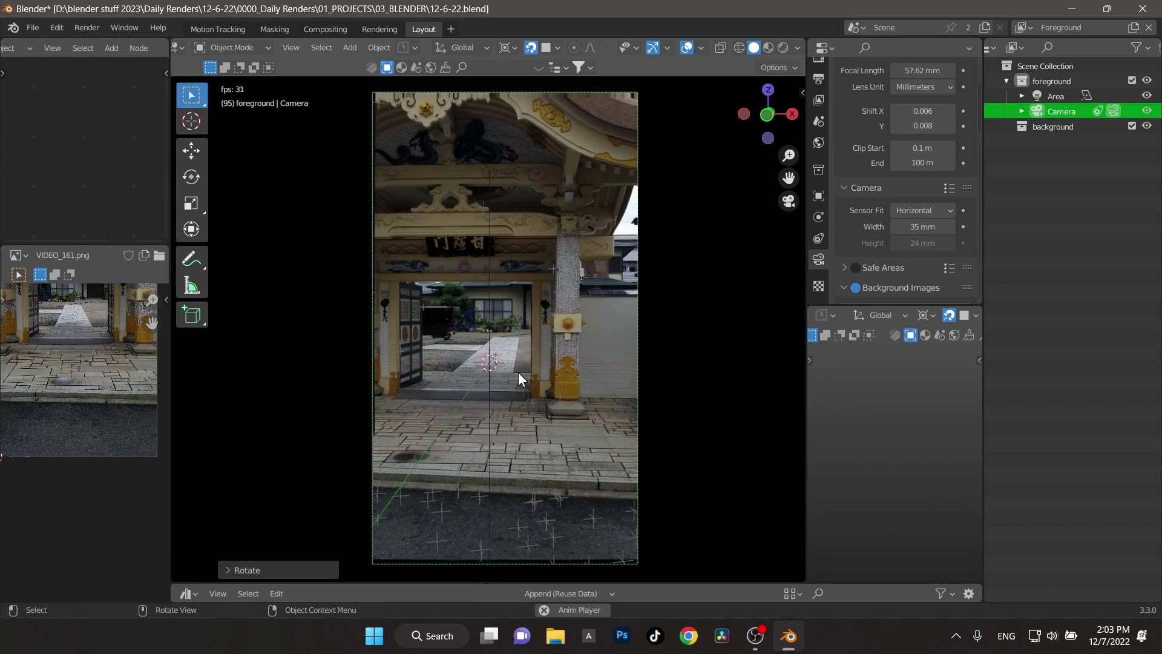
{"action": "key", "text": "ctrl+s"}
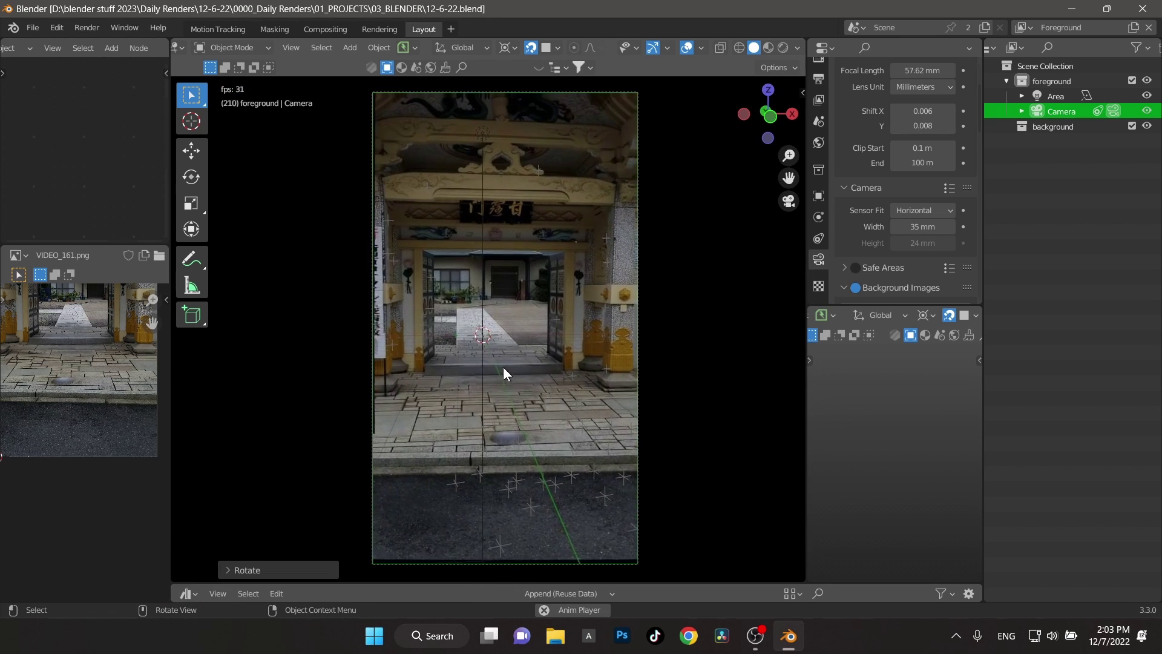